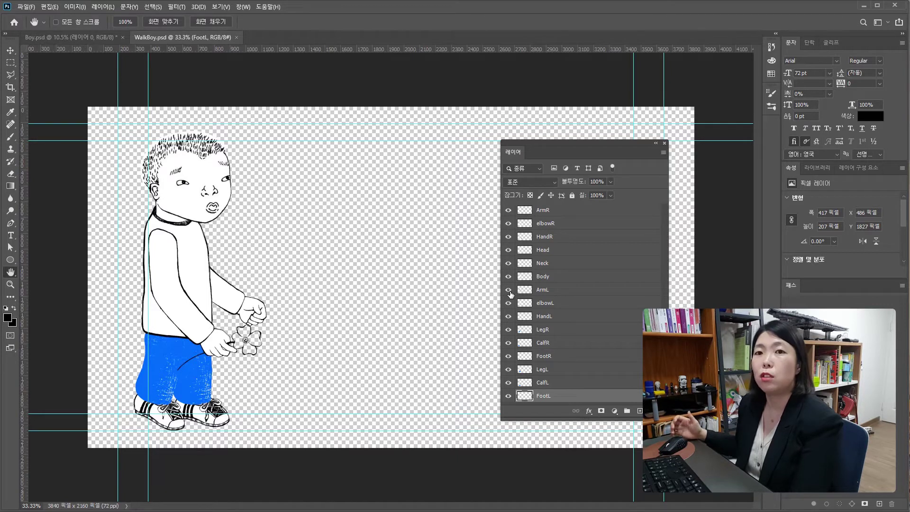
- Hide all the boy's body-part layers, from ArmR down to FootL
click(508, 211)
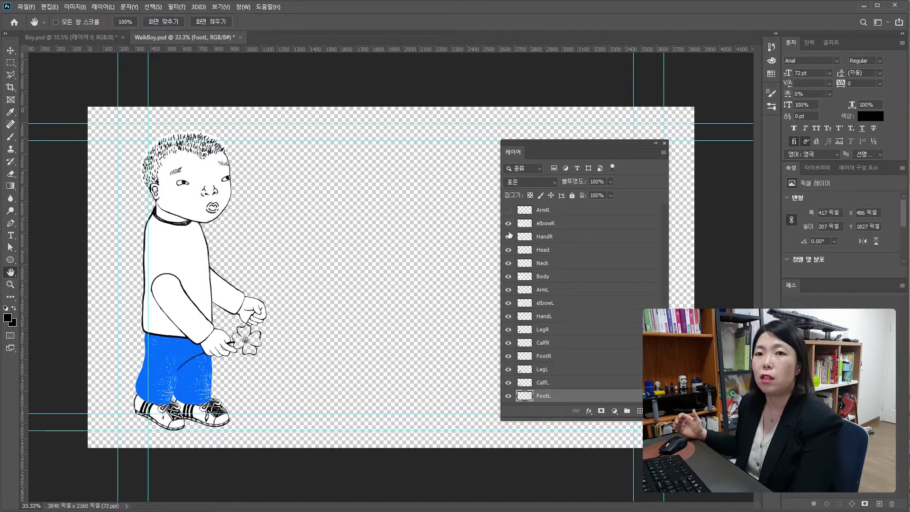
click(509, 225)
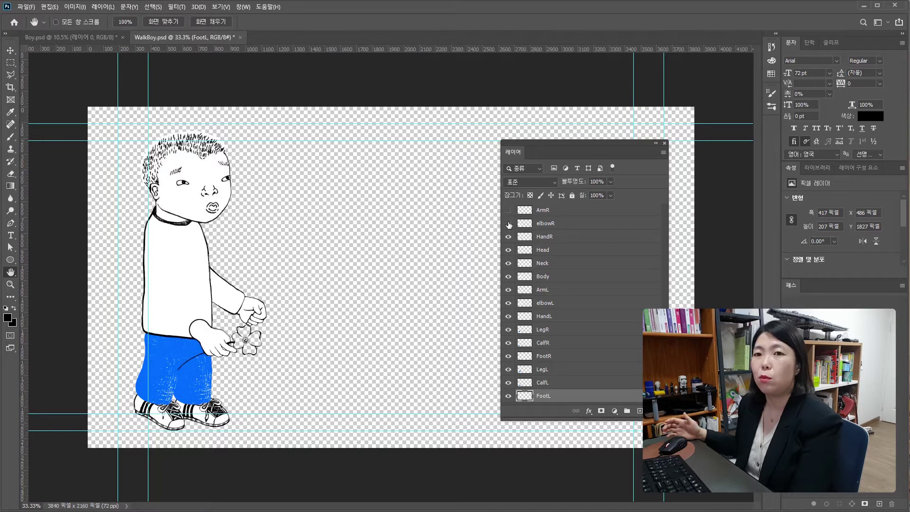
click(508, 237)
drag(507, 251, 510, 405)
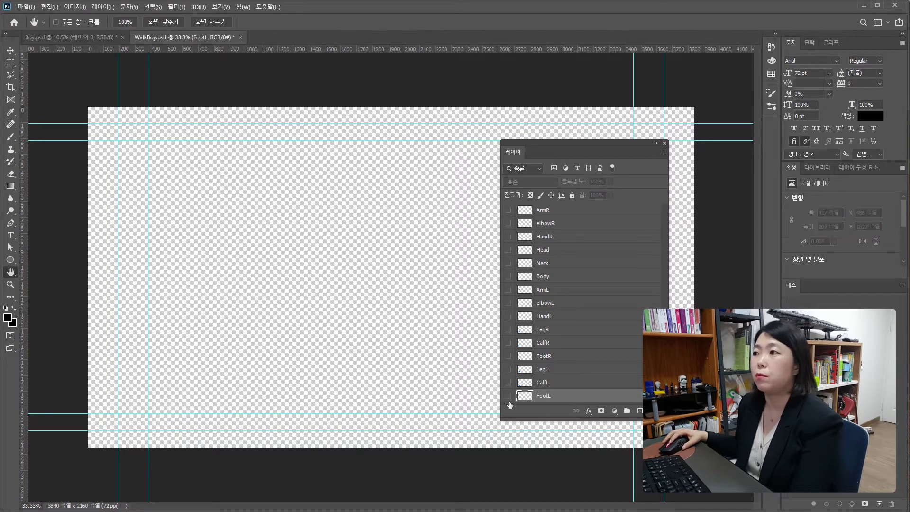
- Show the leg layers one at a time from the bottom up: FootL, CalfL, LegL, FootR, CalfR and LegR
click(510, 402)
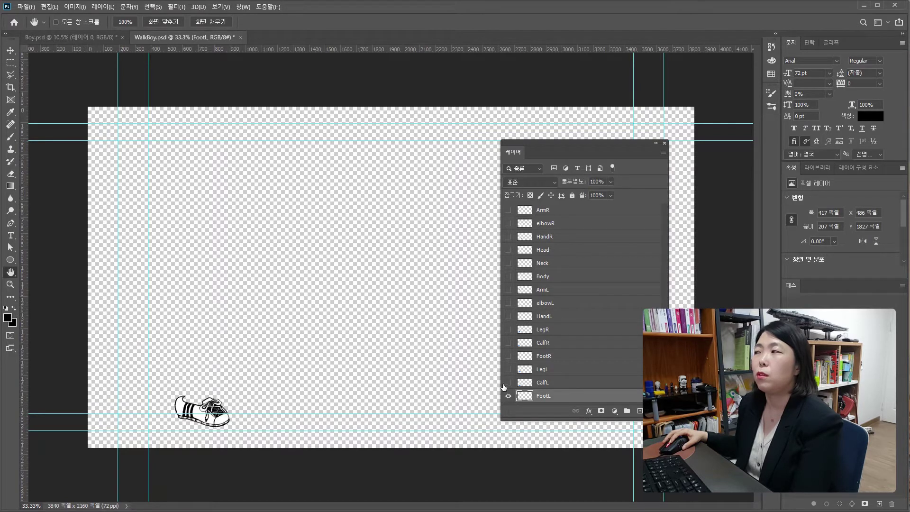
click(508, 383)
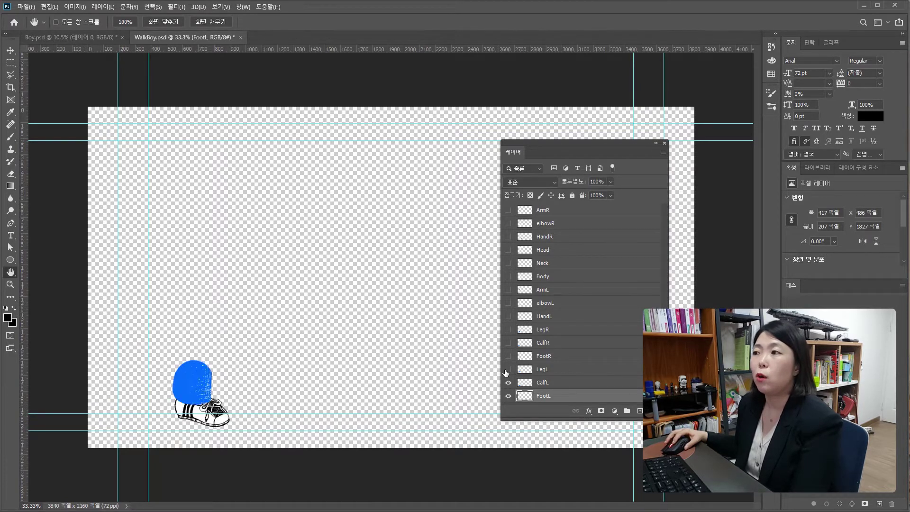
click(508, 370)
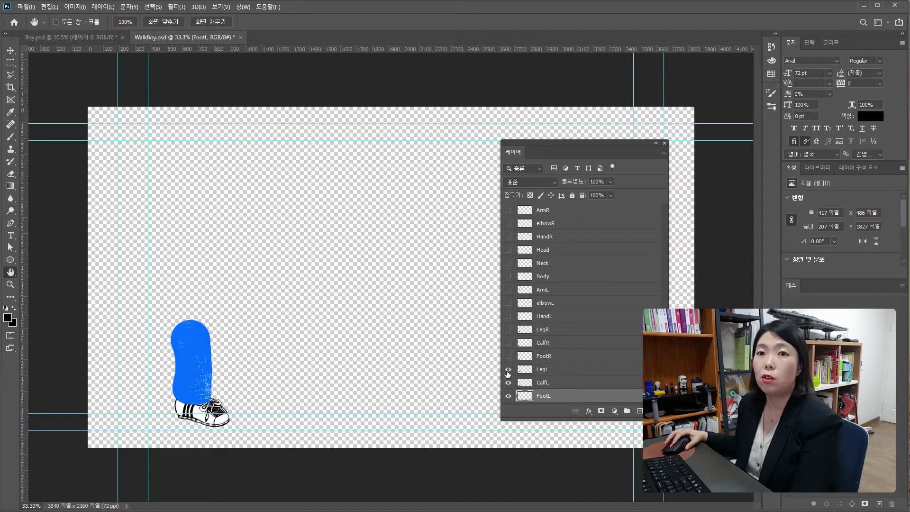
click(508, 359)
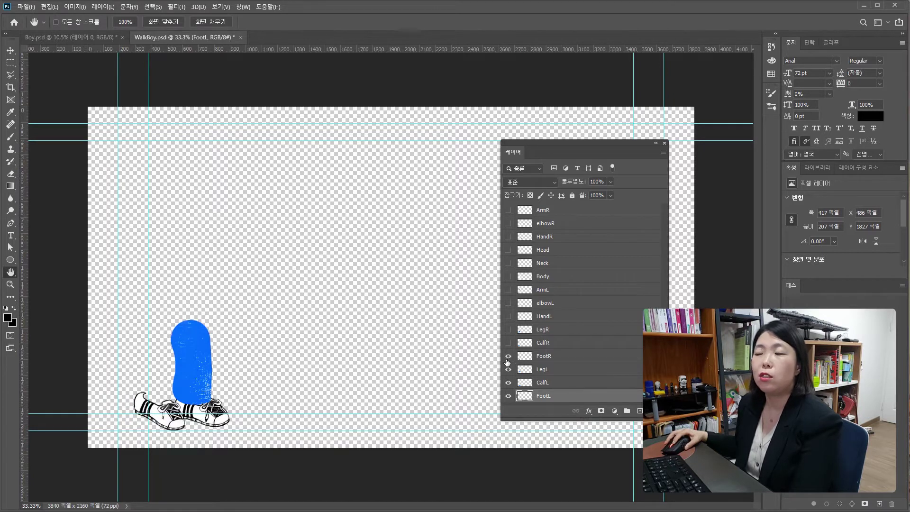
click(508, 343)
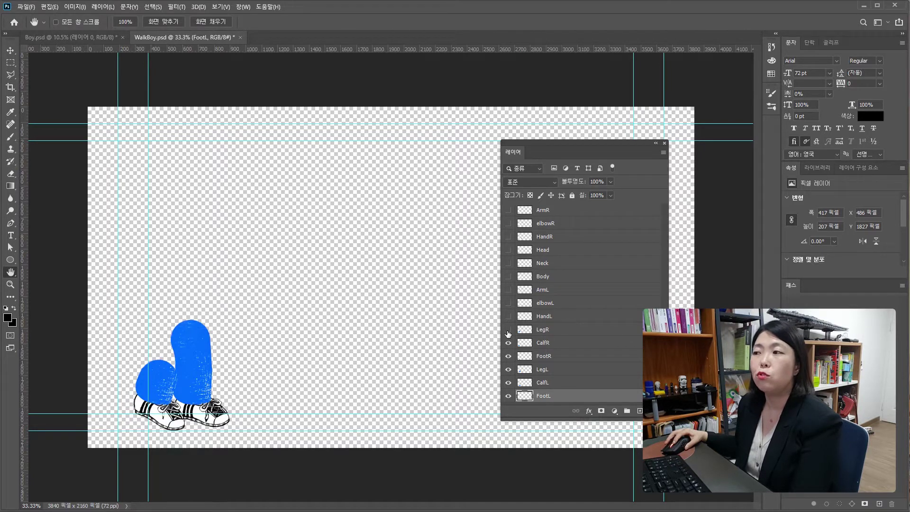
click(507, 330)
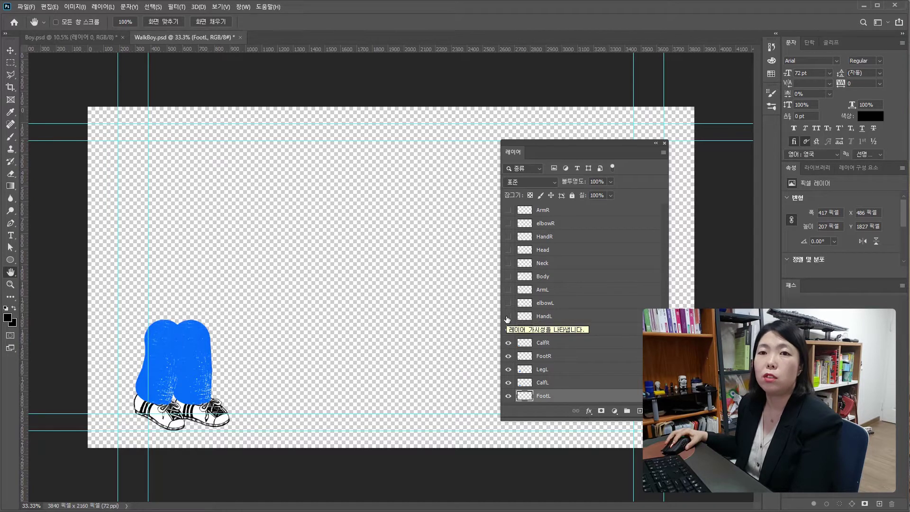
- Show the remaining upper-body layers one at a time, from HandL up through Body, Neck and Head to ArmR
click(508, 316)
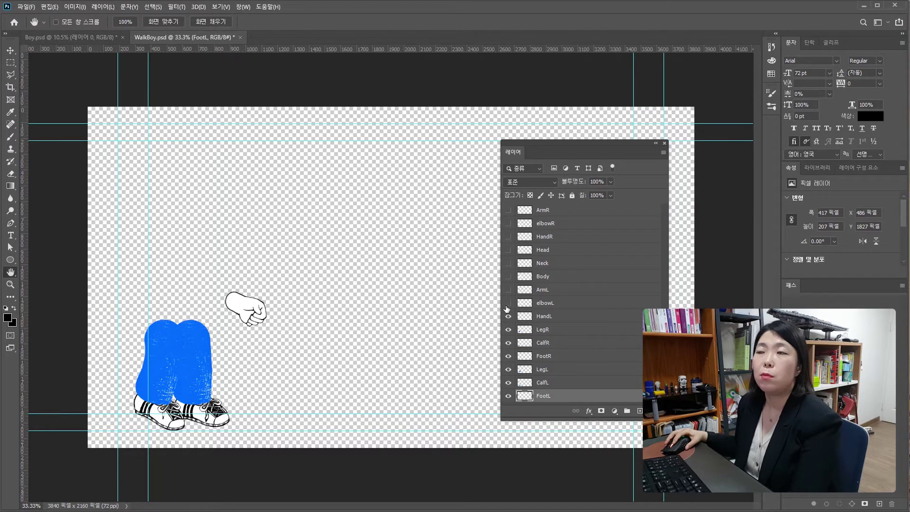
click(508, 303)
click(508, 290)
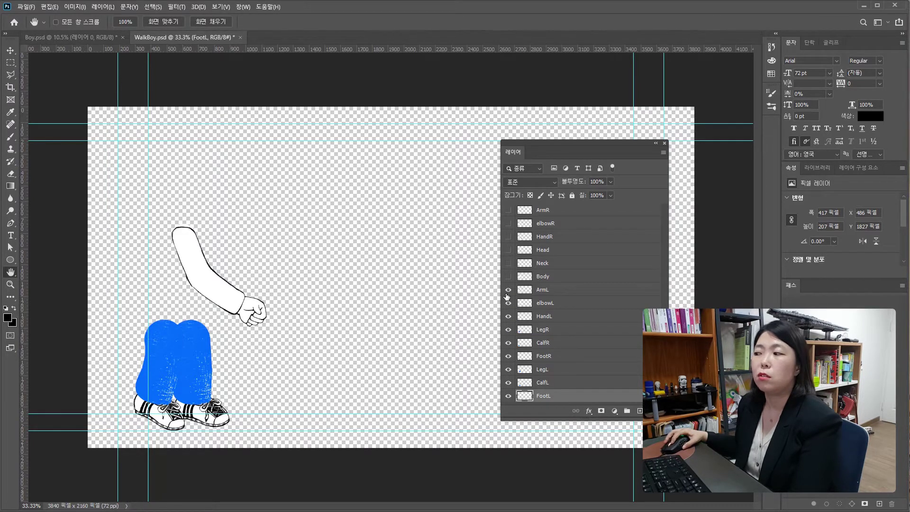
click(509, 277)
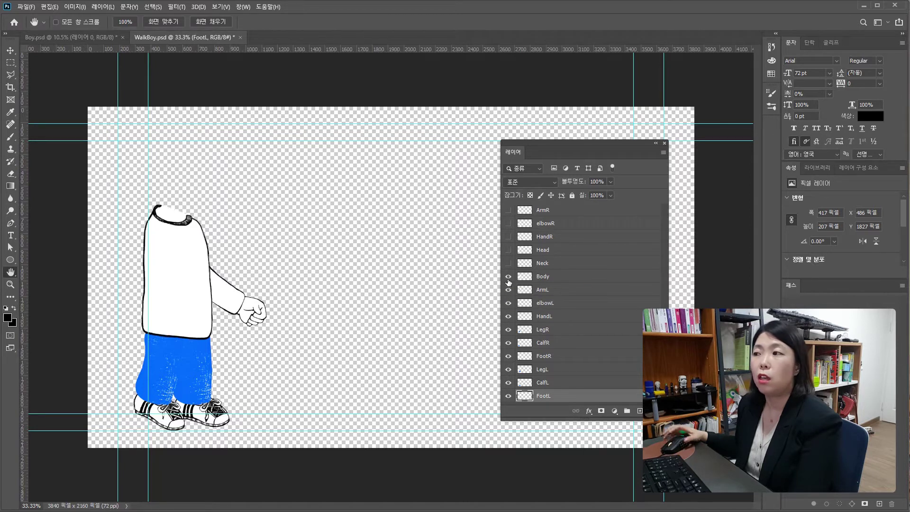
click(509, 263)
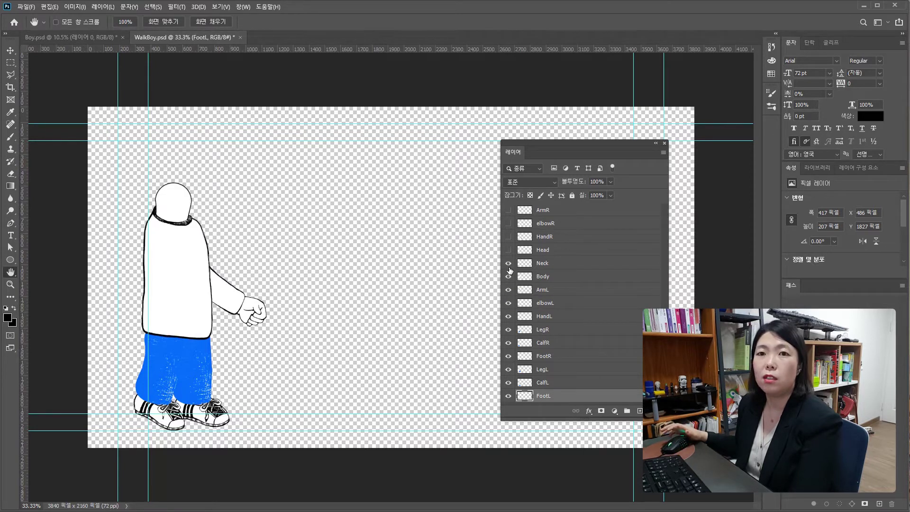
click(509, 250)
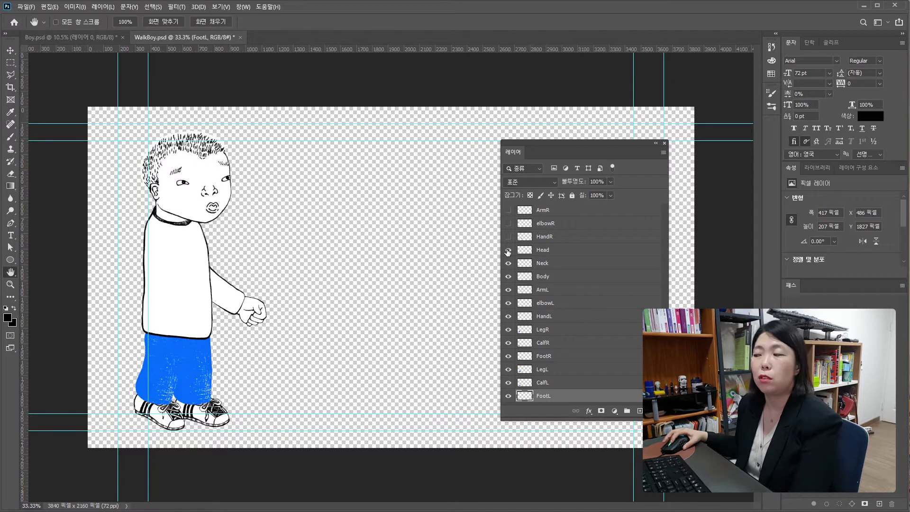
click(508, 237)
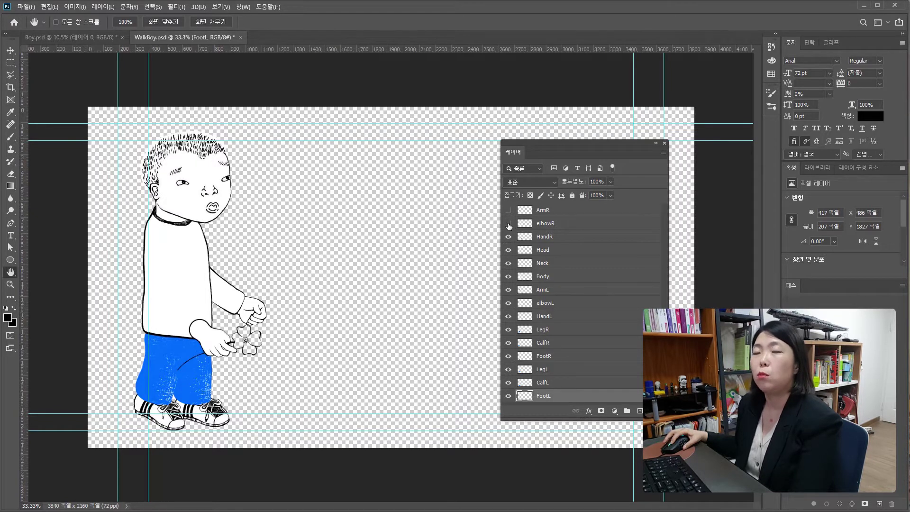
click(509, 224)
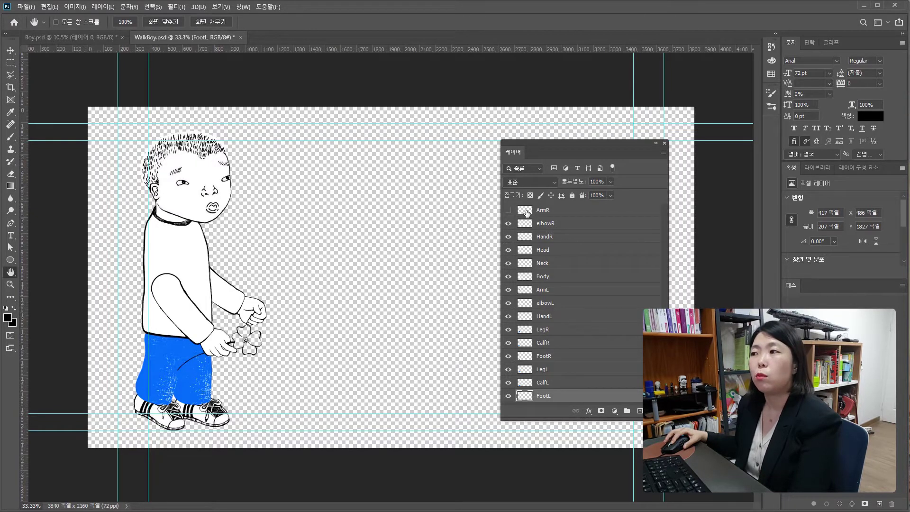
click(508, 210)
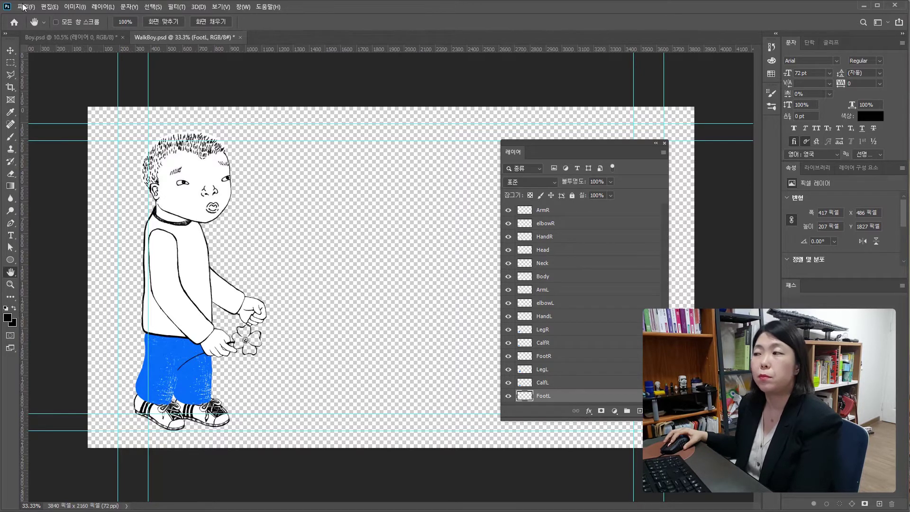
- Save the WalkBoy.psd document
click(24, 7)
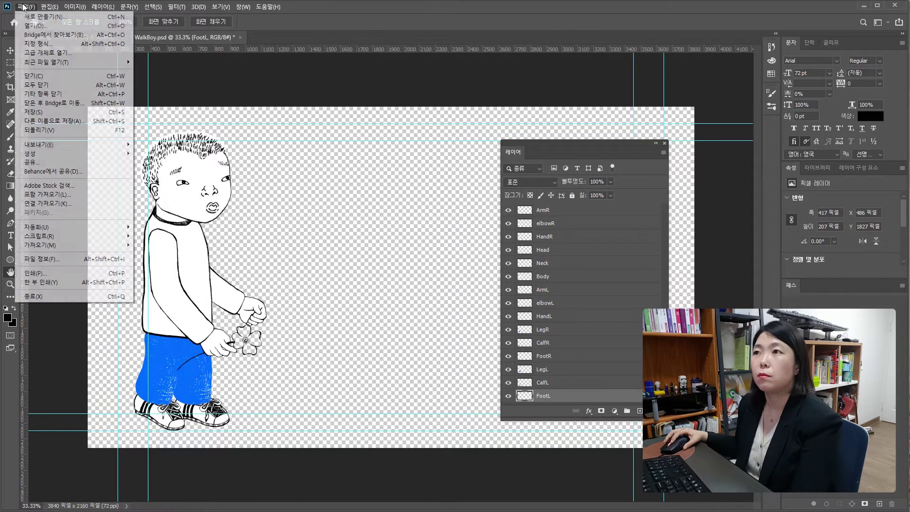
click(57, 114)
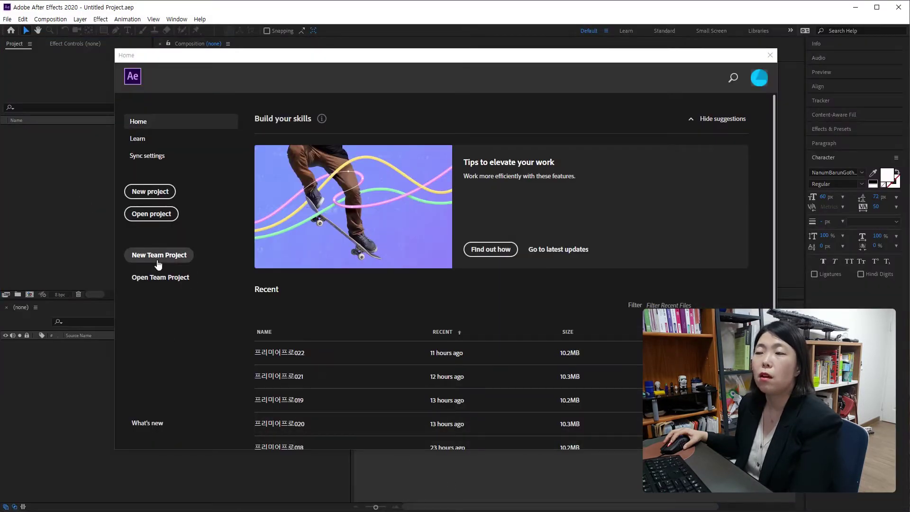
- In After Effects, start a new project and import WalkBoy.psd as Composition - Retain Layer Sizes with layer styles merged into footage
click(153, 192)
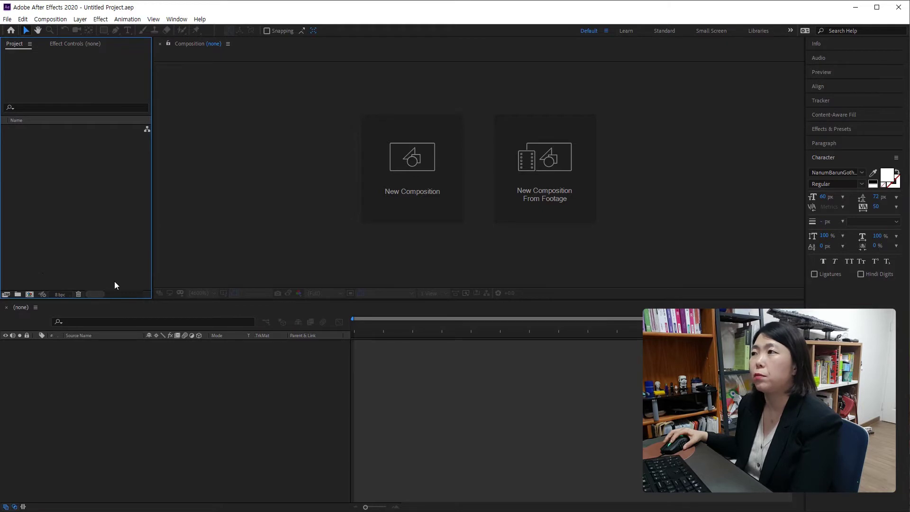
double_click(82, 264)
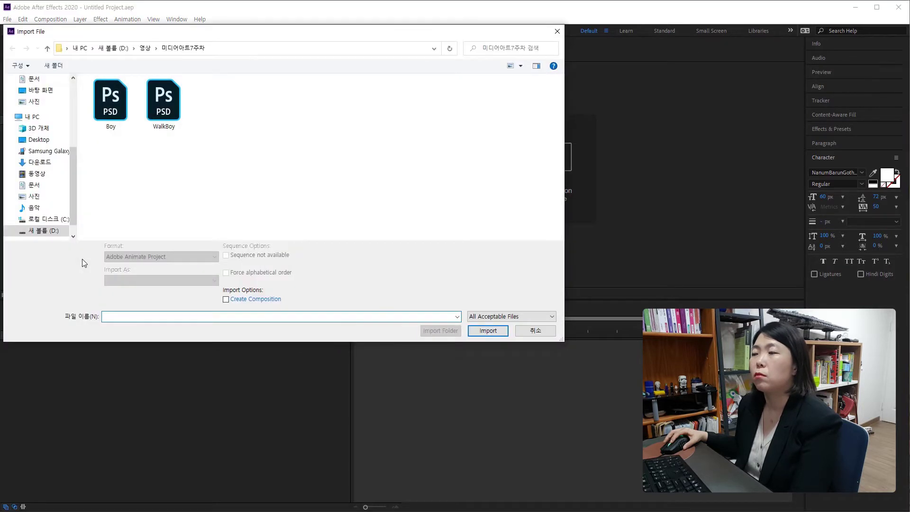
click(164, 102)
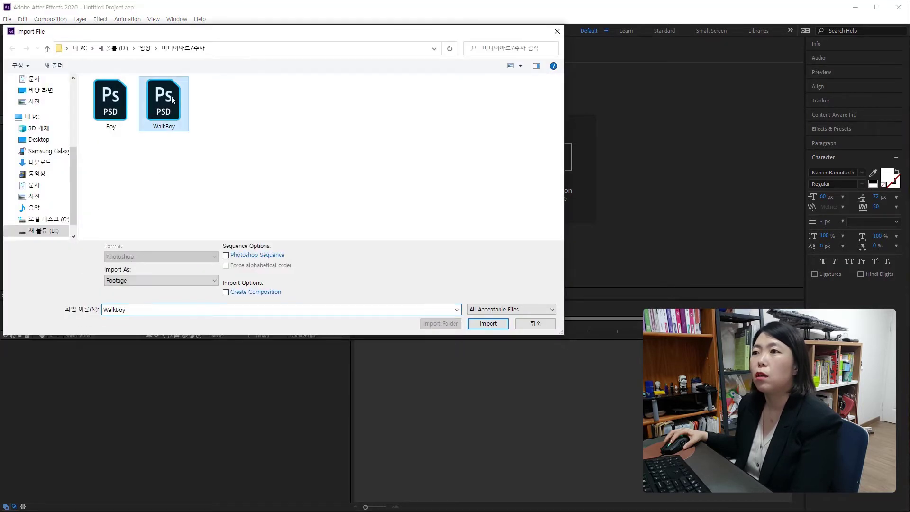
click(488, 330)
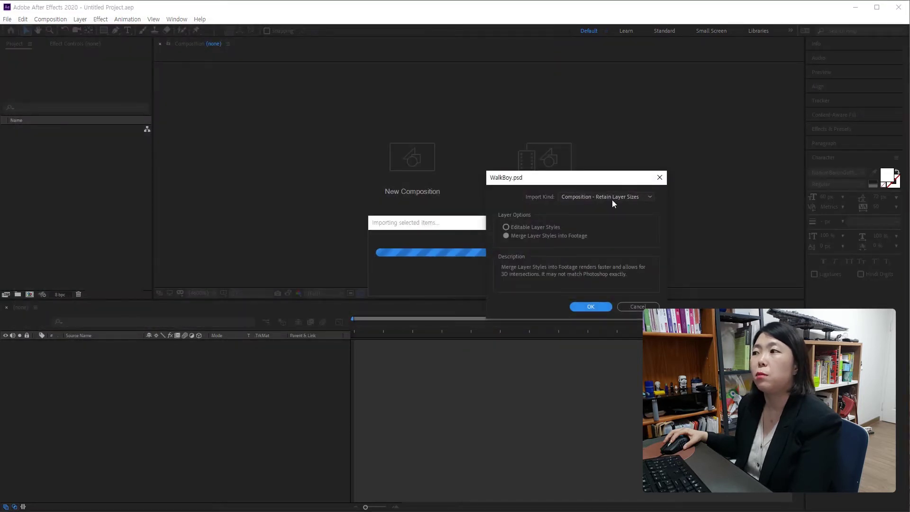
click(613, 198)
click(613, 226)
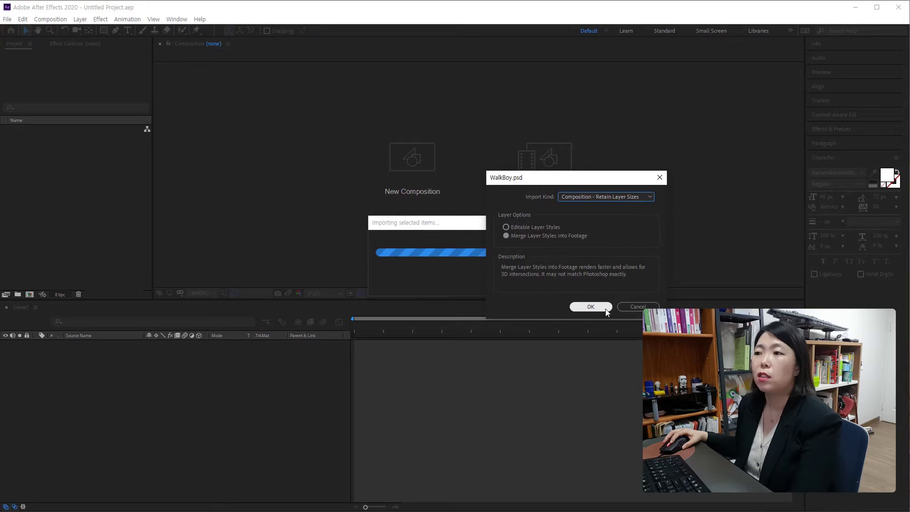
click(591, 307)
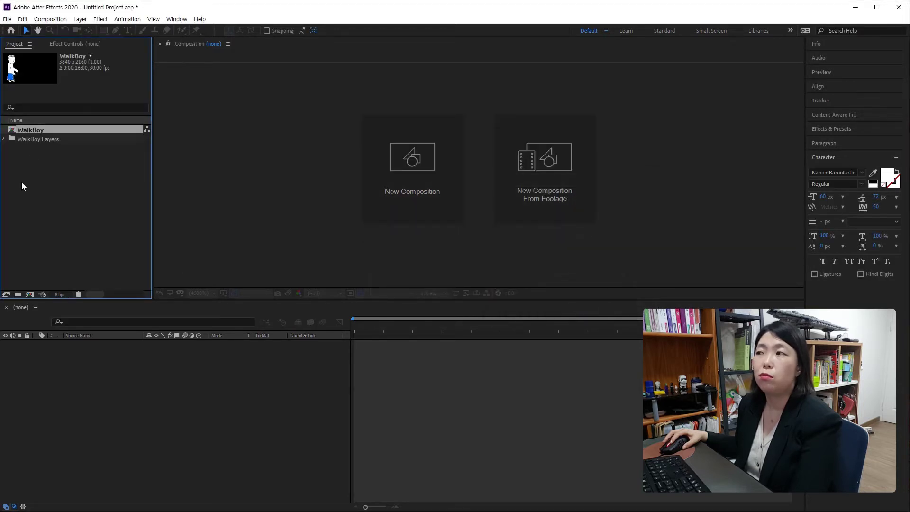
- Open the WalkBoy composition and examine its layers, including FootL, Body, Neck and Head
double_click(33, 130)
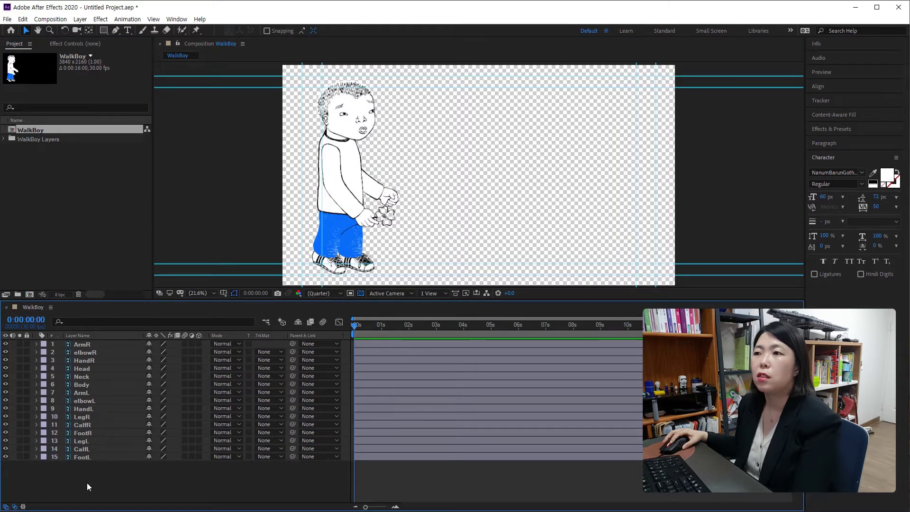
drag(87, 482, 69, 343)
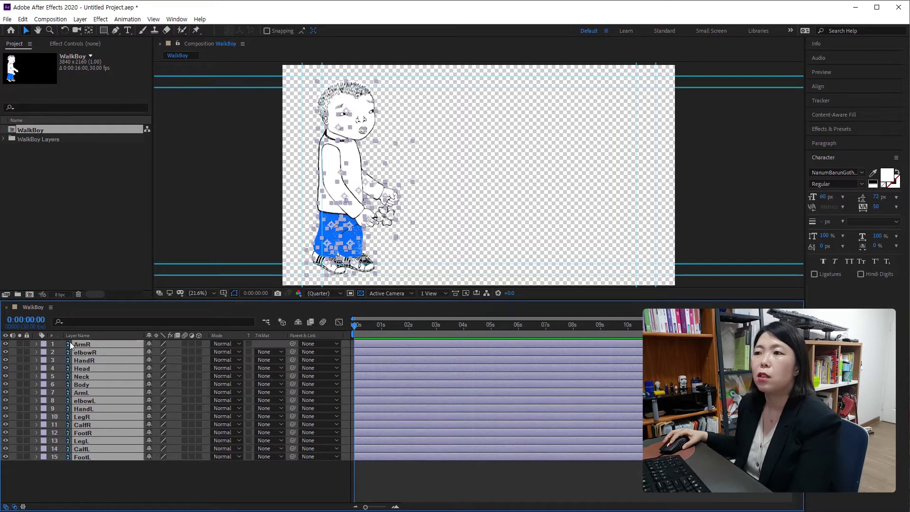
click(95, 493)
click(84, 458)
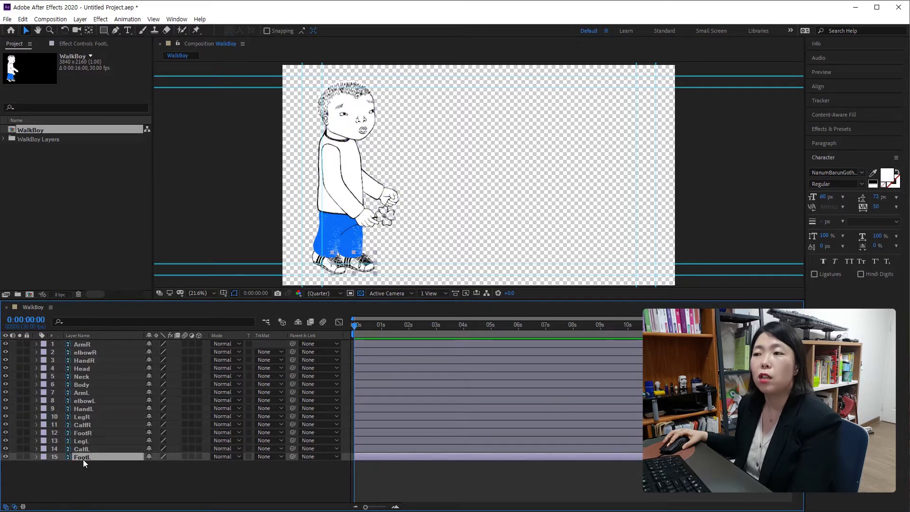
click(84, 476)
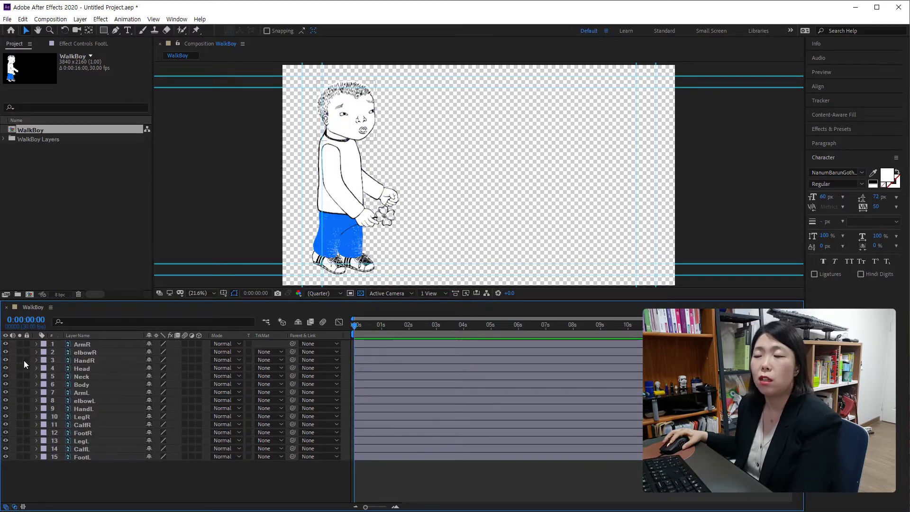
click(87, 385)
click(86, 374)
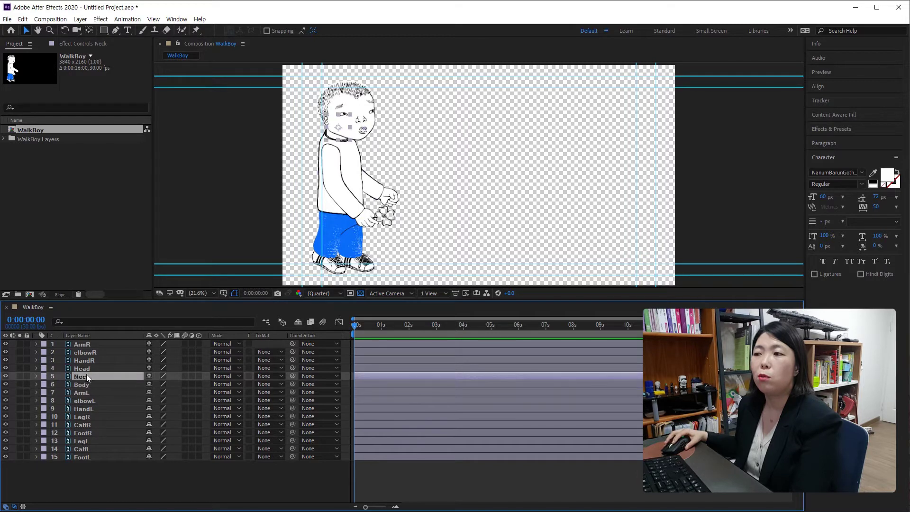
click(107, 369)
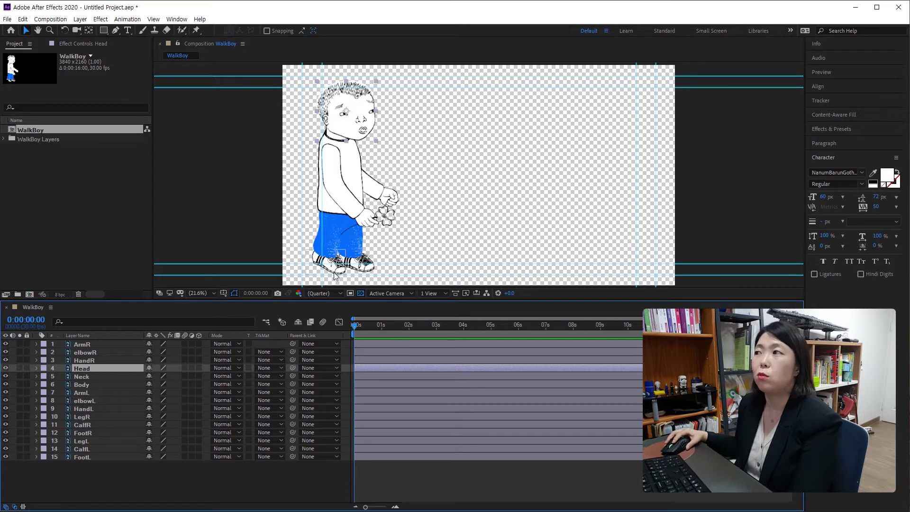
- Enlarge the composition viewer above the timeline and set its preview resolution to Full
drag(337, 302, 340, 338)
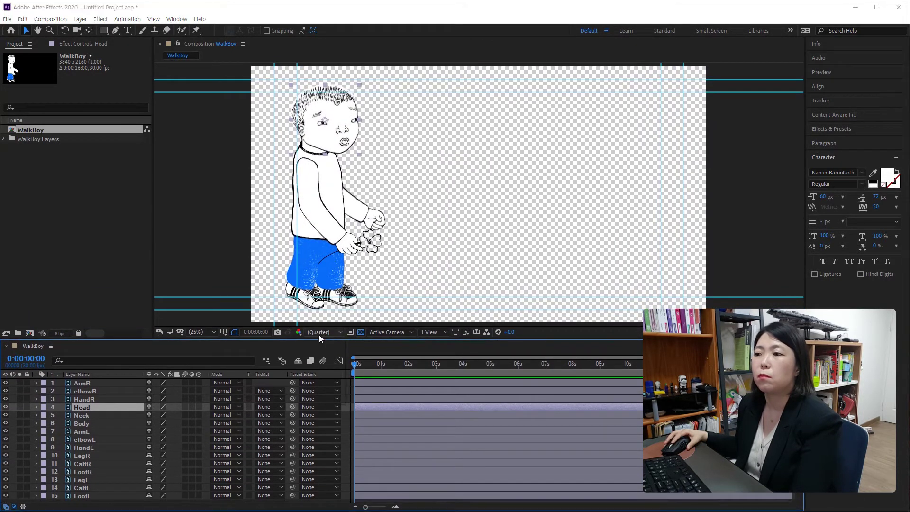
click(324, 332)
click(319, 335)
click(320, 335)
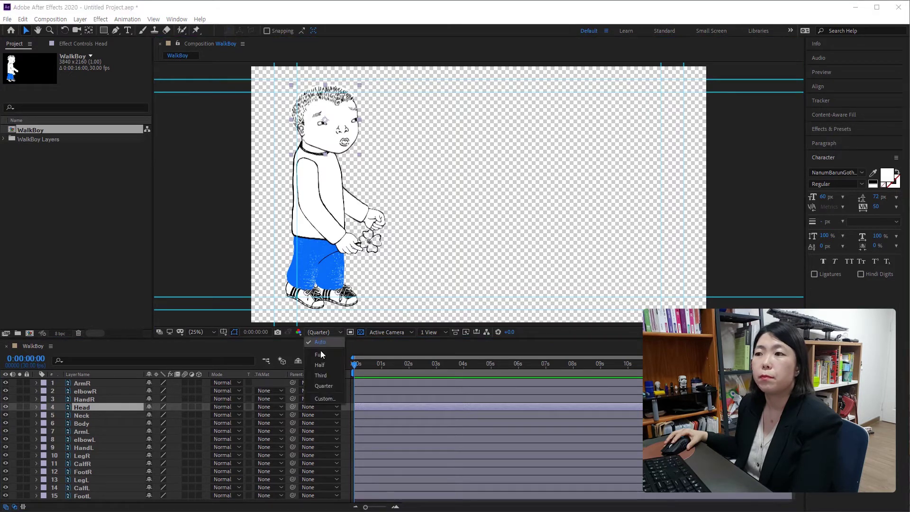
click(318, 354)
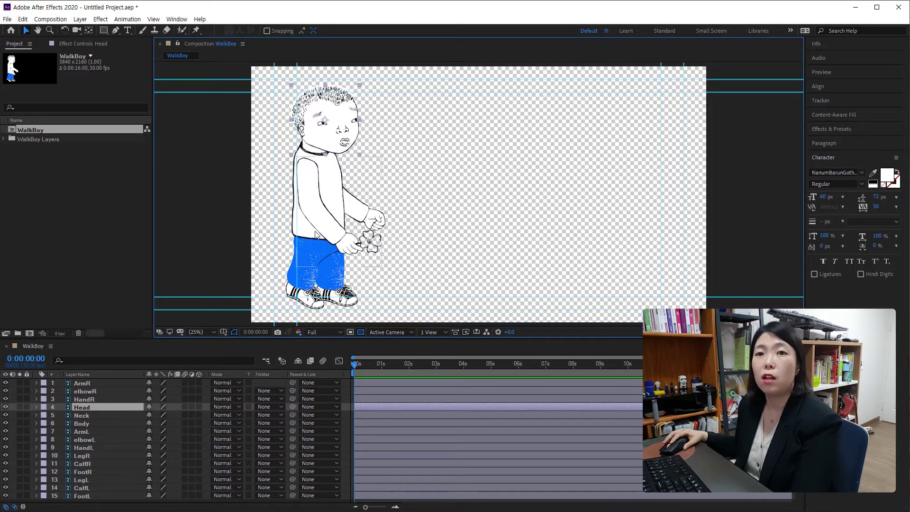
- Move the Head layer's anchor point with the Pan Behind tool from its centre down to the jaw where the head meets the neck
key(h)
drag(314, 160, 344, 262)
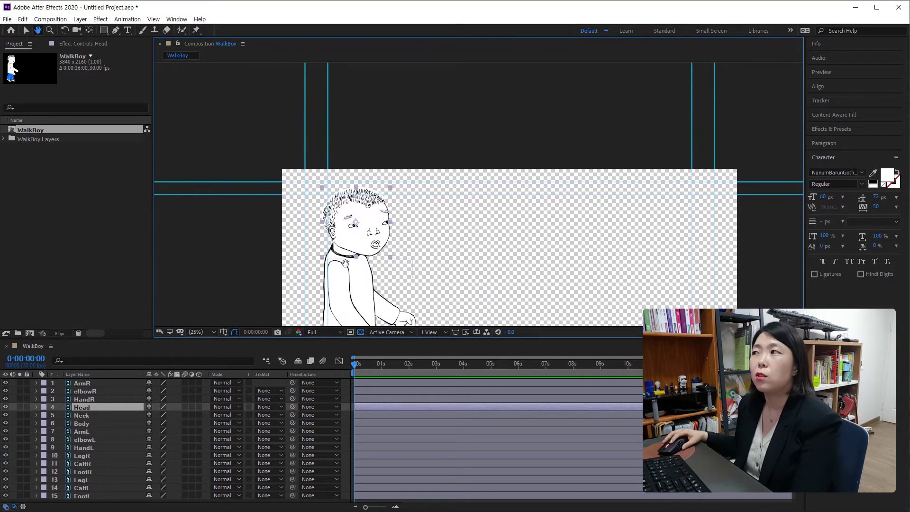
key(period)
drag(253, 269, 403, 150)
key(v)
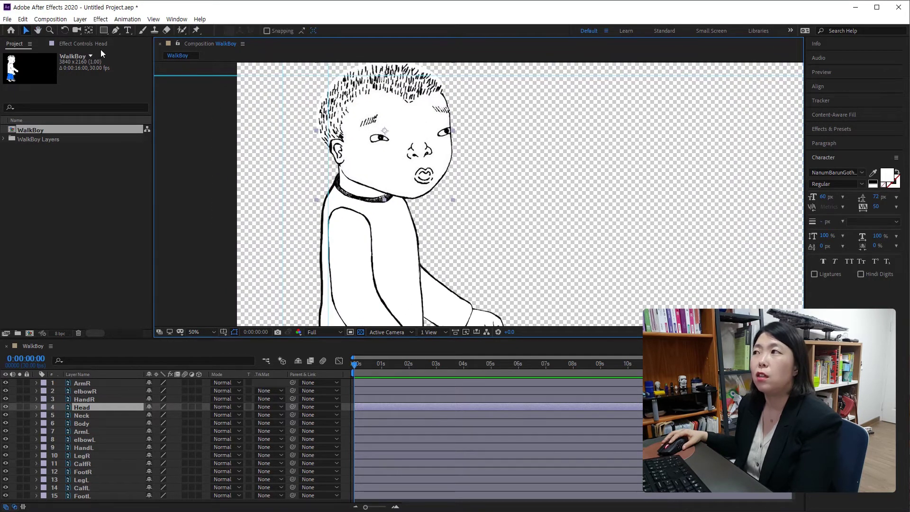
click(87, 31)
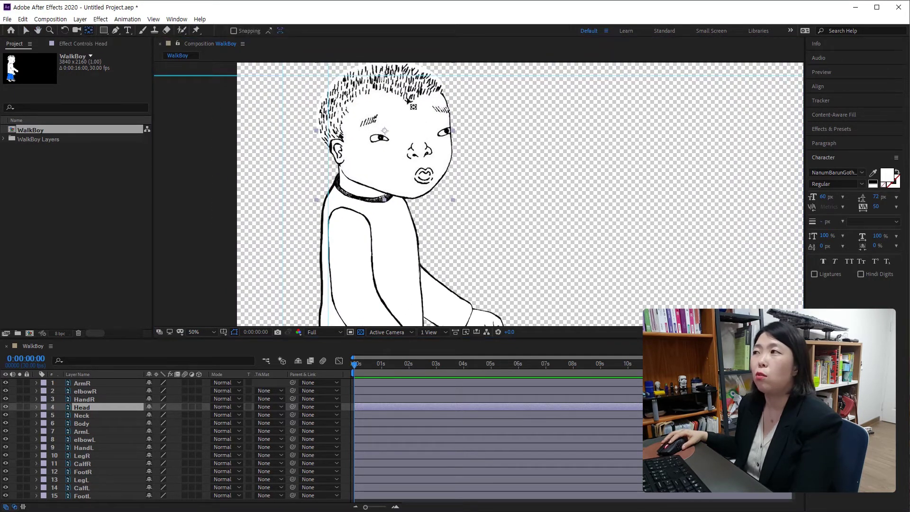
drag(385, 131, 358, 172)
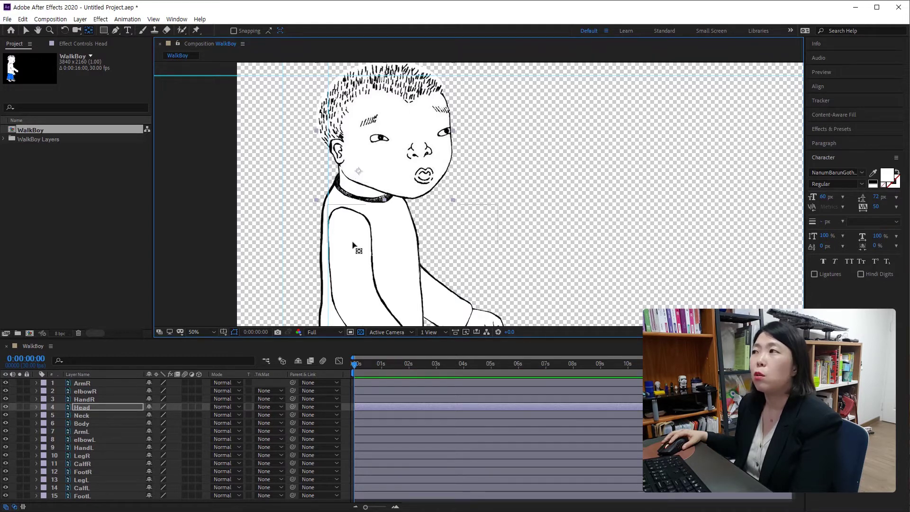
- Move the Neck layer's anchor point down to the base of the neck at the shirt collar
click(101, 415)
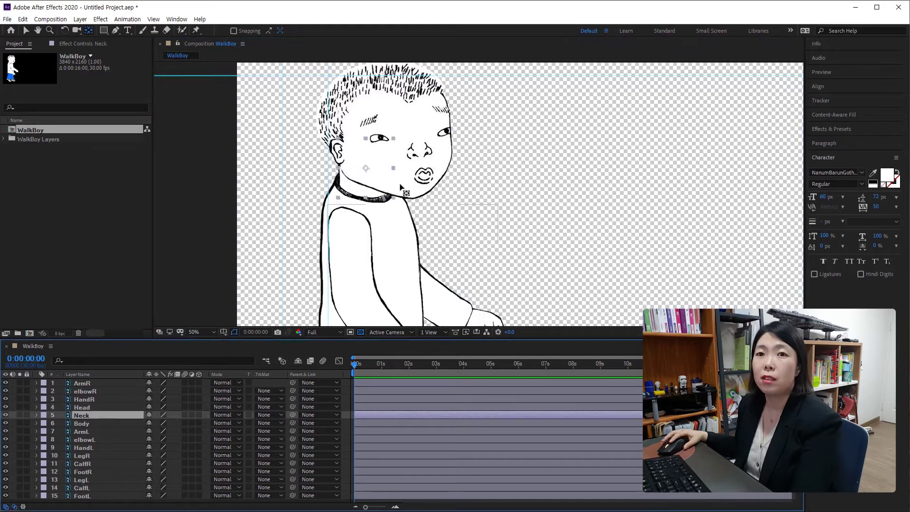
drag(365, 168, 363, 197)
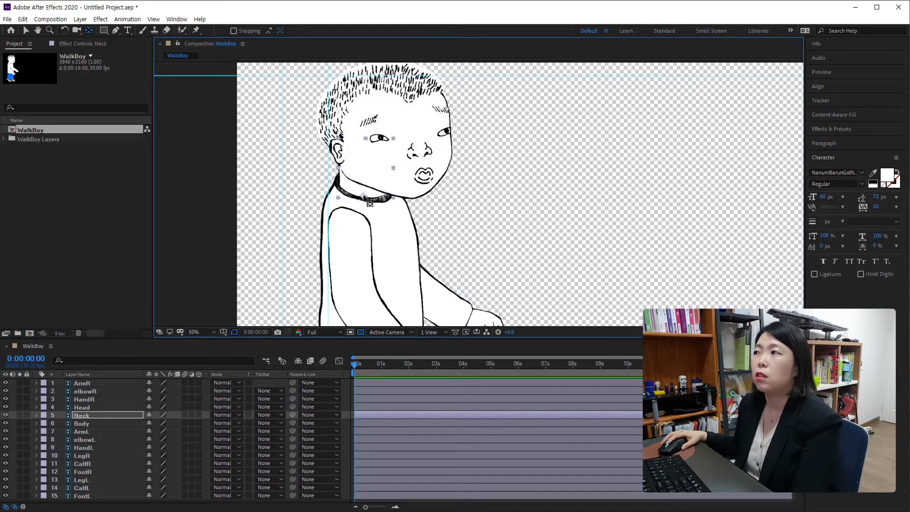
drag(369, 203, 369, 204)
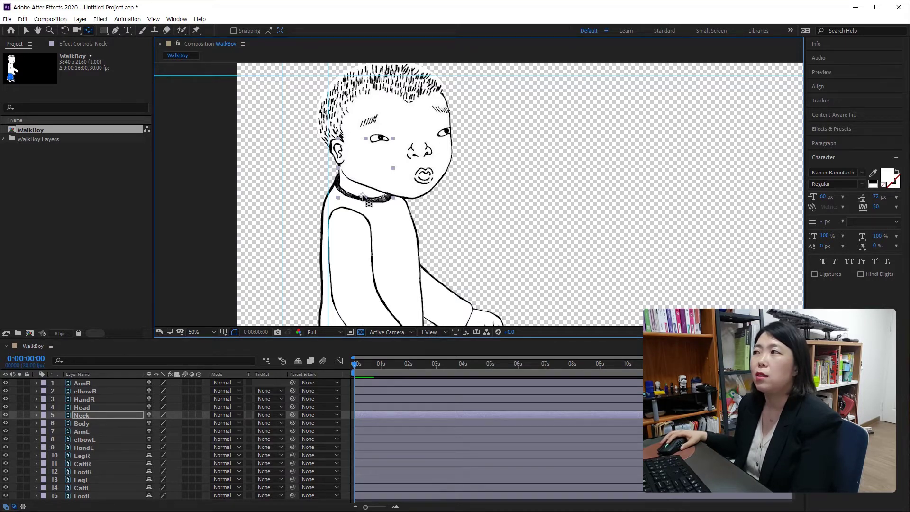
- Solo the ArmR layer and move its anchor point to the shoulder at the upper end of the arm
click(111, 423)
scroll(397, 294, down, 3)
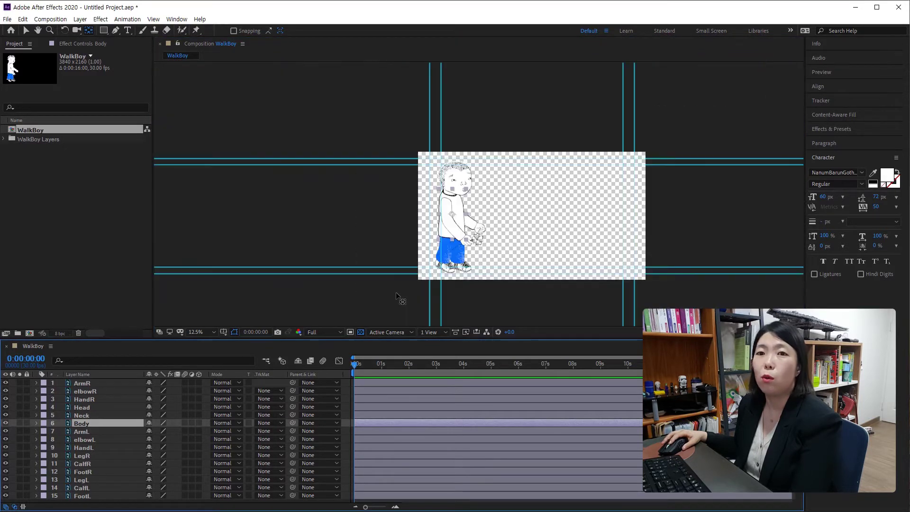
middle_click(441, 271)
drag(441, 271, 384, 232)
key(y)
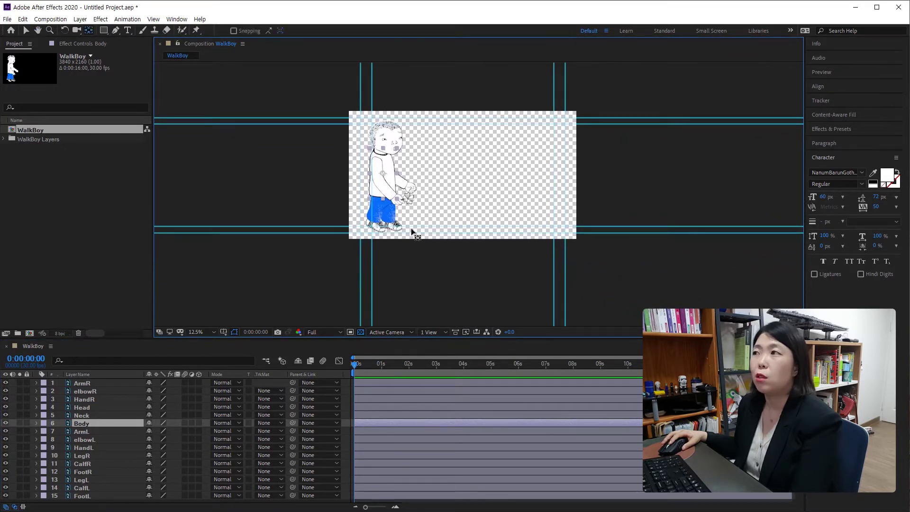
key(period)
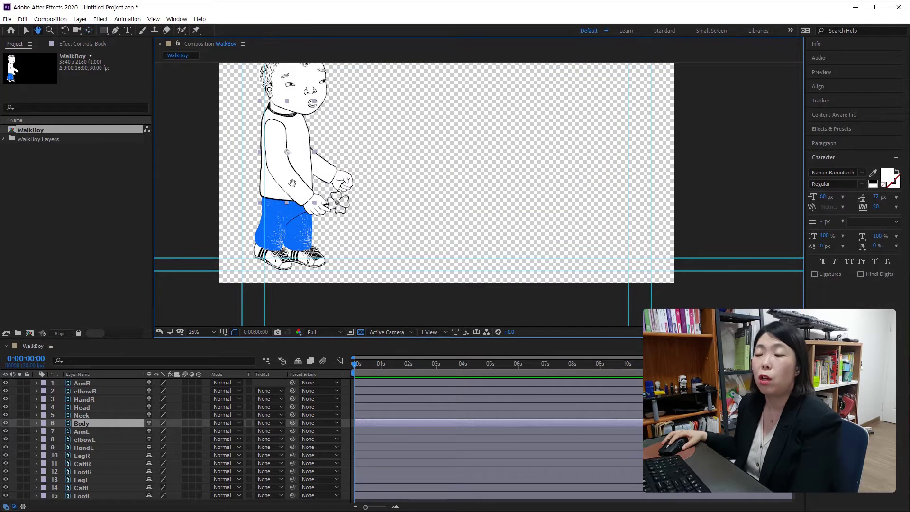
drag(290, 184, 312, 218)
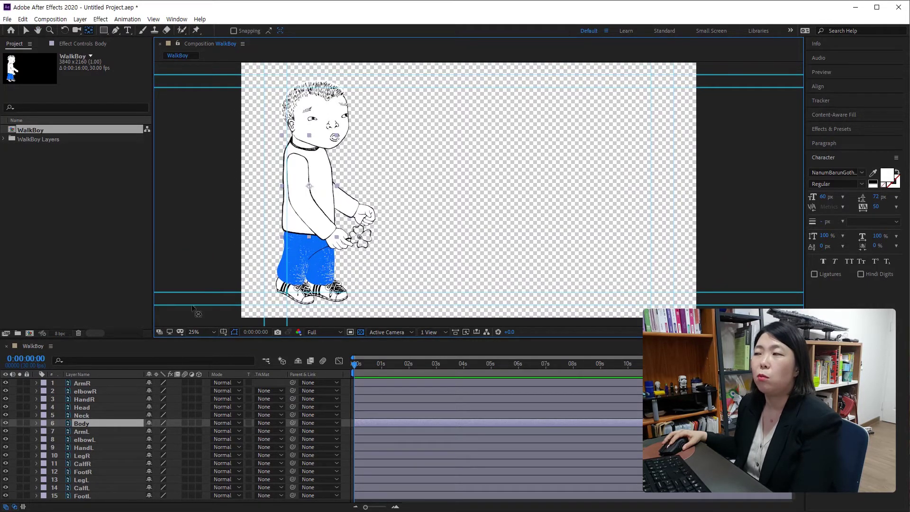
click(98, 383)
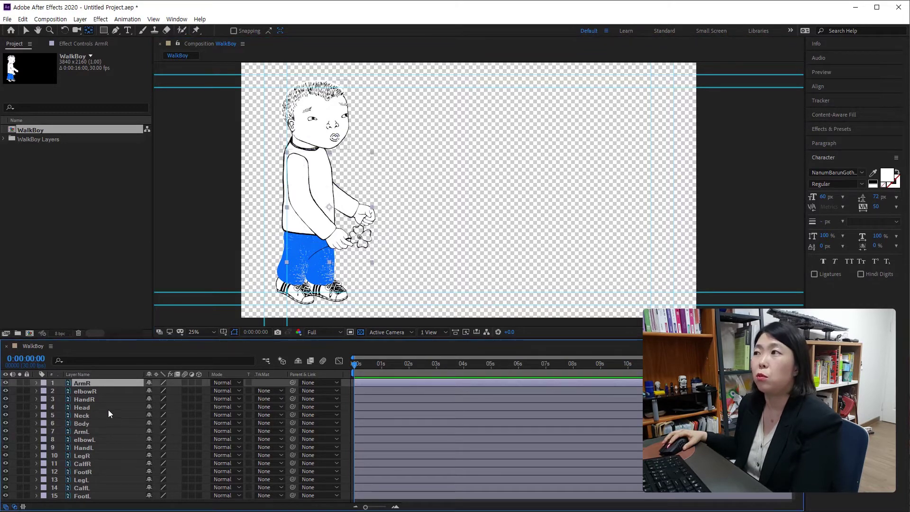
click(19, 382)
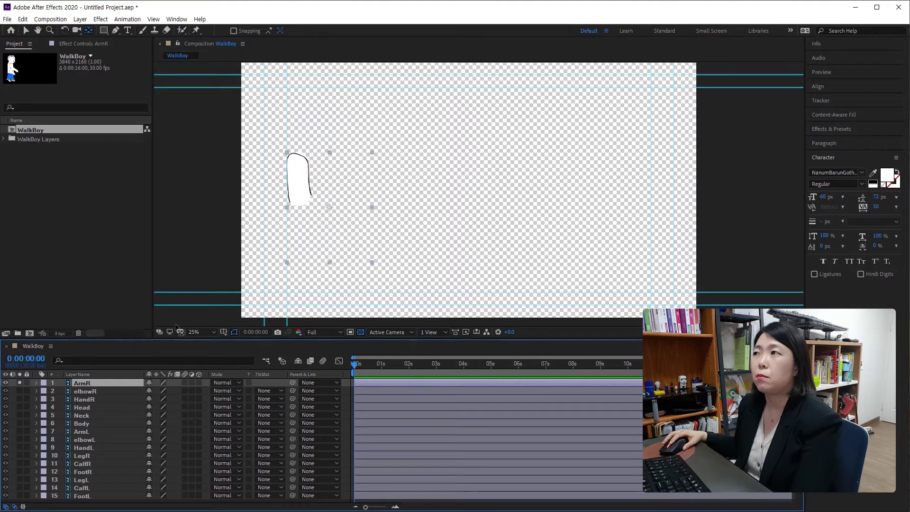
click(331, 209)
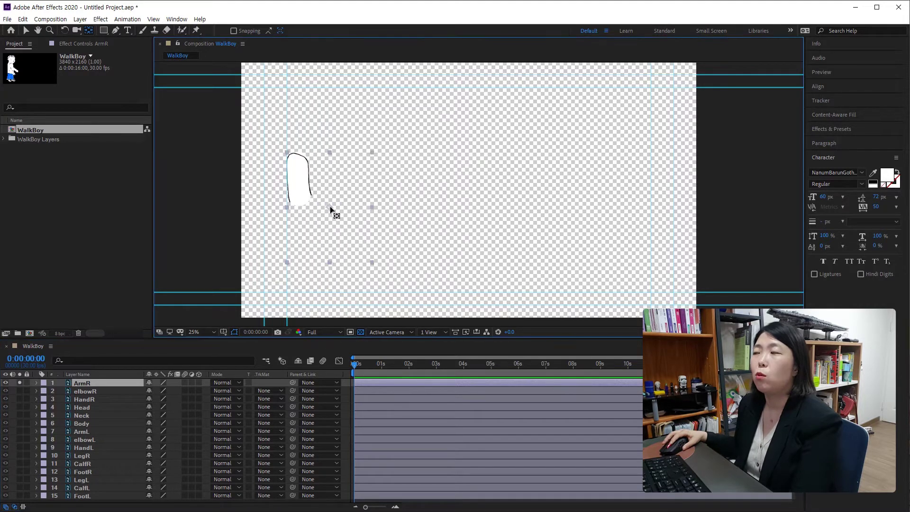
drag(331, 209, 297, 162)
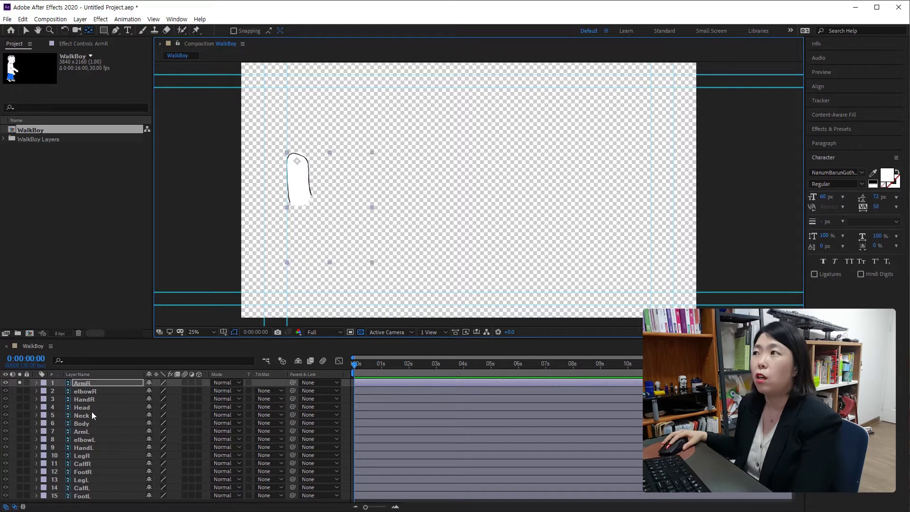
- Solo elbowR instead of ArmR and move its anchor point to the elbow joint at the forearm's upper end
click(90, 392)
click(19, 391)
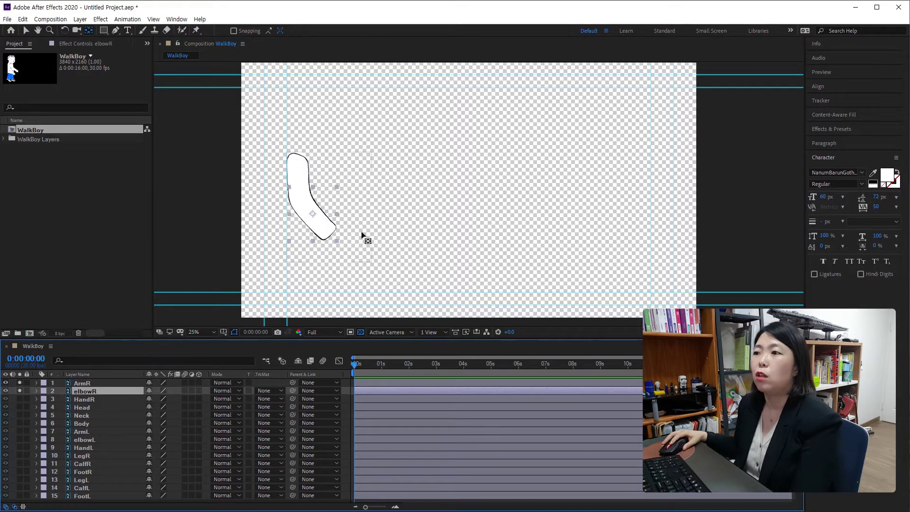
click(20, 382)
click(311, 213)
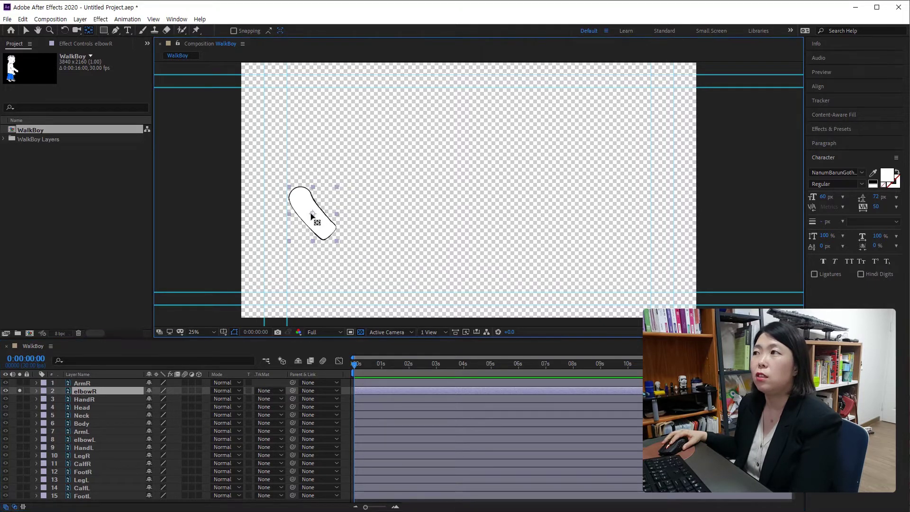
drag(311, 214, 299, 200)
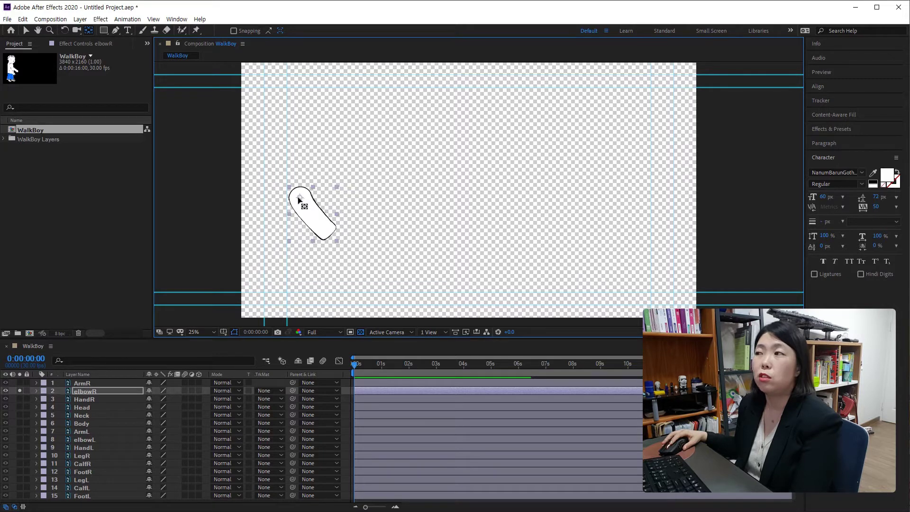
- Solo HandR instead of elbowR and move its anchor point to the wrist
click(20, 390)
click(19, 398)
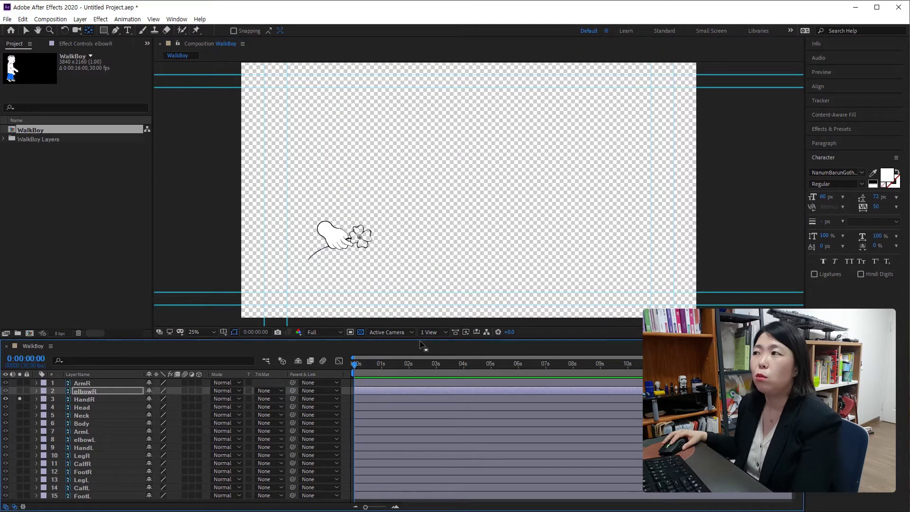
click(86, 399)
drag(342, 242, 324, 228)
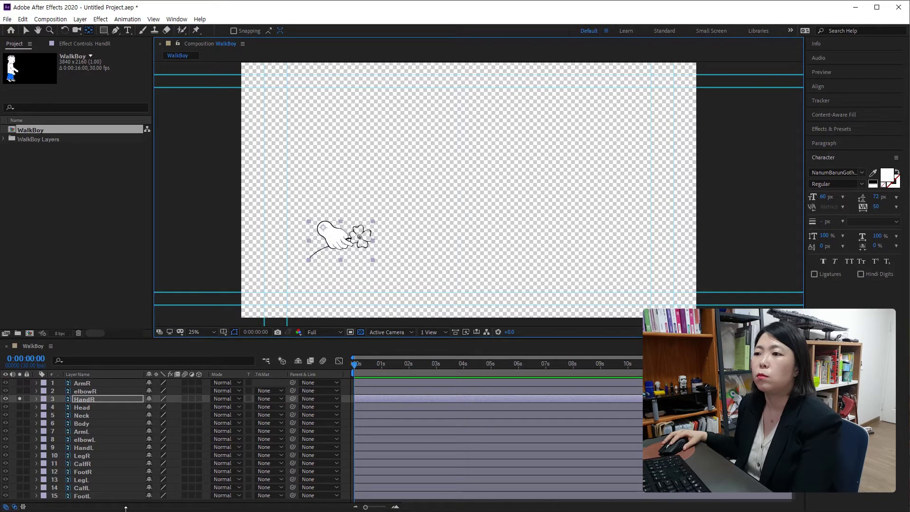
- Check the Head layer's anchor point in isolation and turn off solo on both HandR and Head
click(80, 408)
click(18, 407)
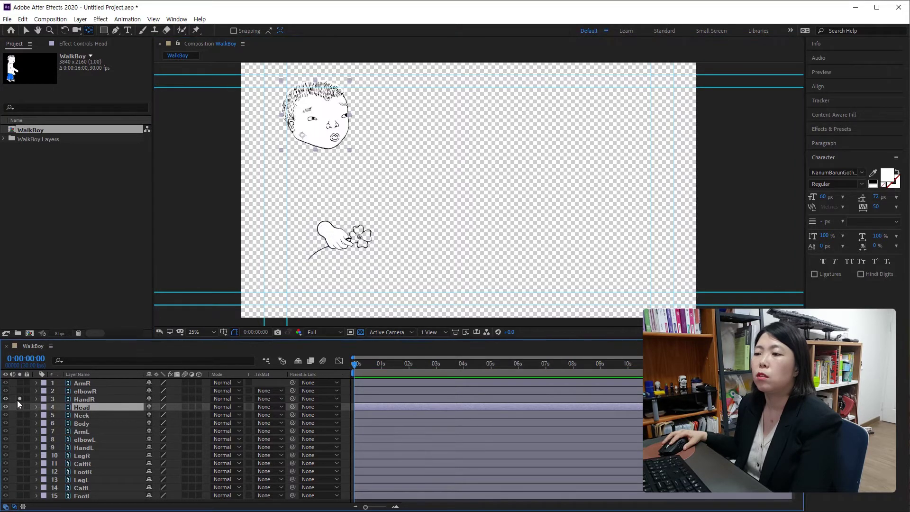
click(18, 400)
click(20, 407)
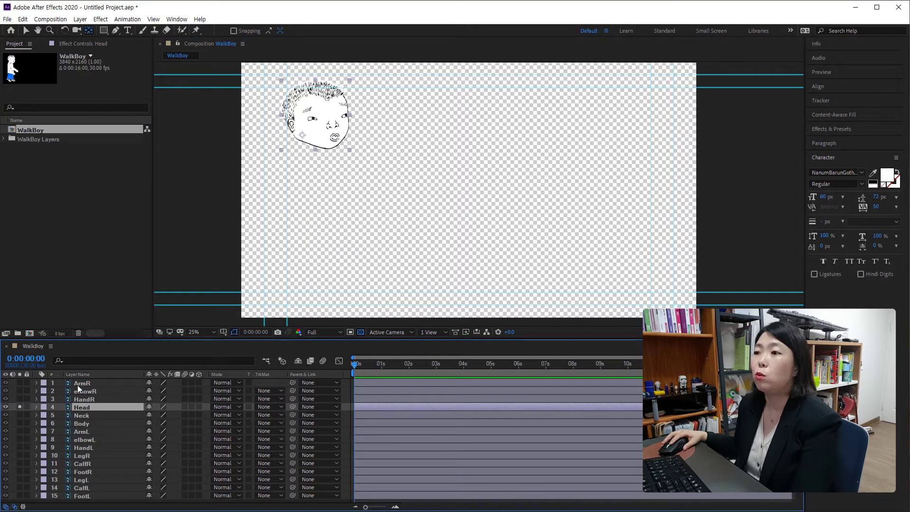
click(19, 407)
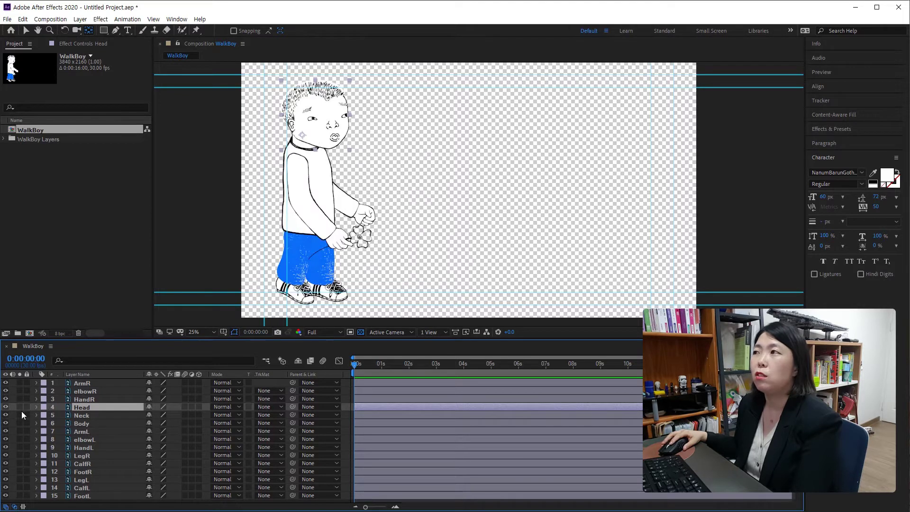
- Solo the ArmL layer and move its anchor point to the shoulder at the upper end of the arm
click(80, 431)
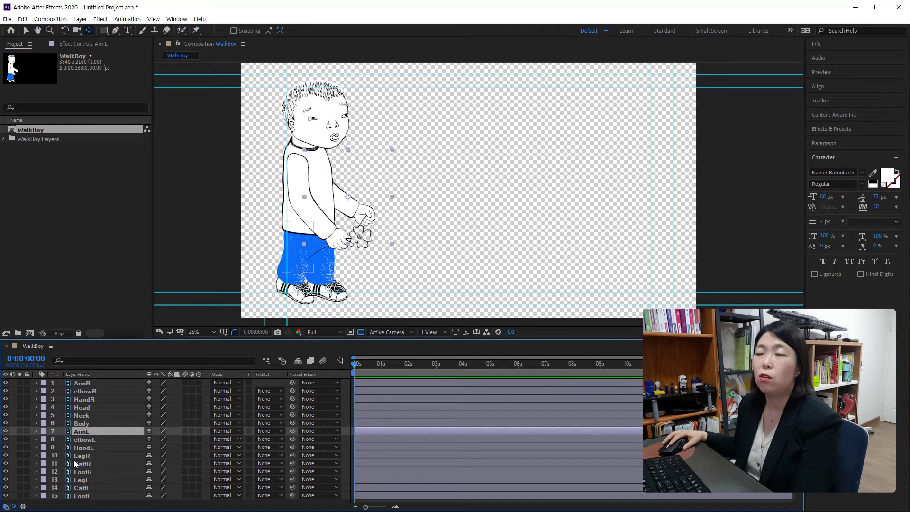
click(19, 431)
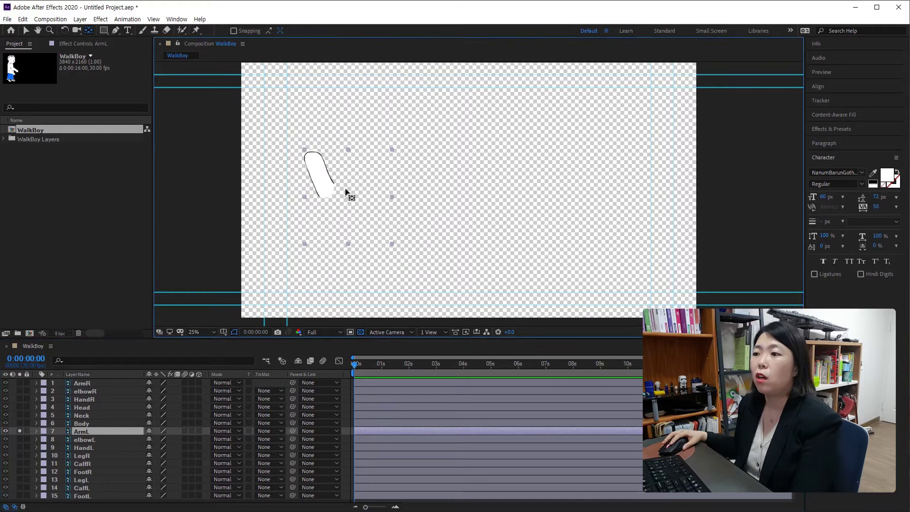
drag(346, 193, 315, 160)
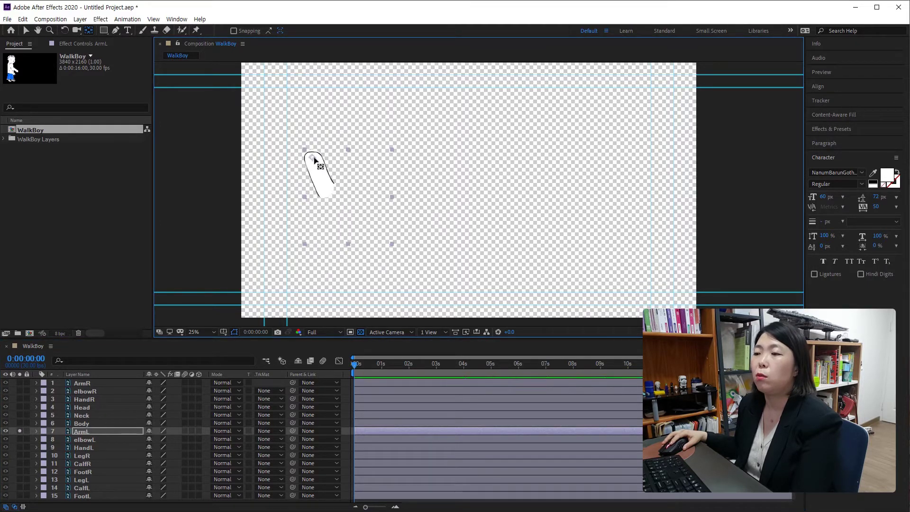
- Solo elbowL instead of ArmL and move its anchor point to the elbow joint at the forearm's upper end
click(85, 440)
click(20, 439)
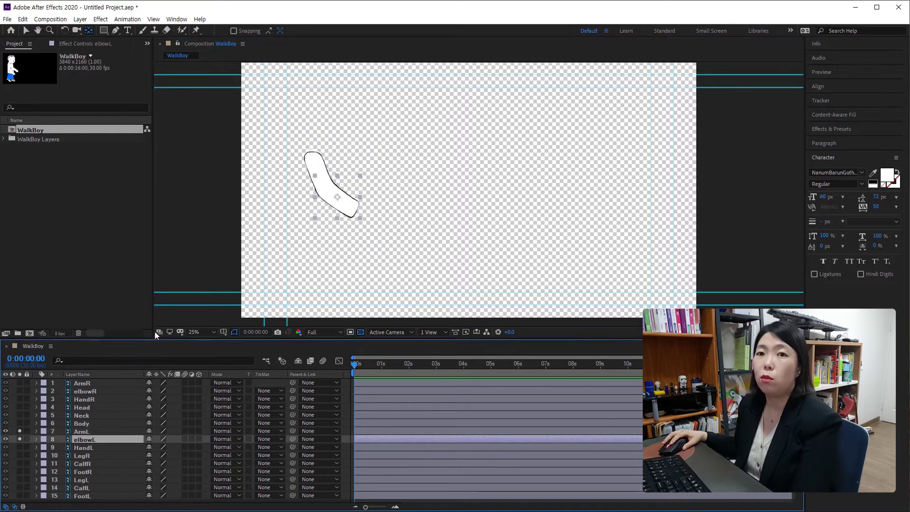
click(19, 431)
drag(335, 199, 322, 186)
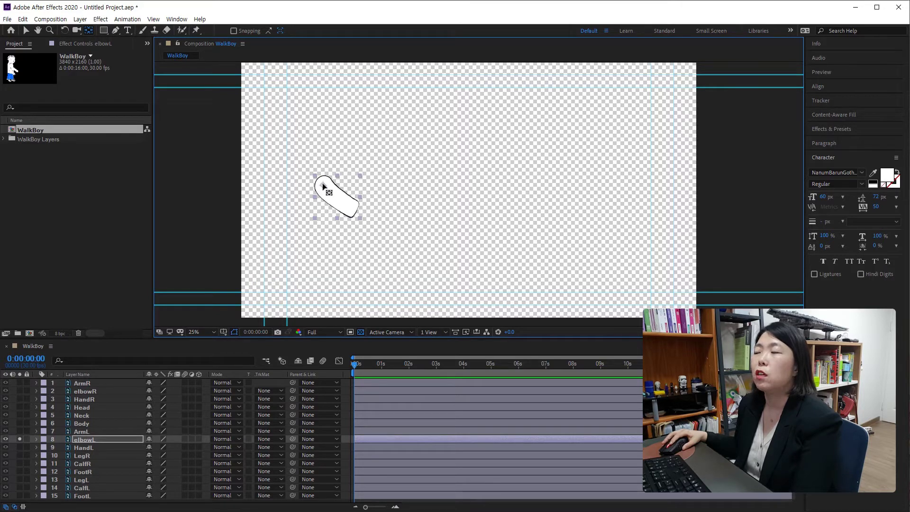
- Solo HandL instead of elbowL and move its anchor point to the wrist
click(20, 439)
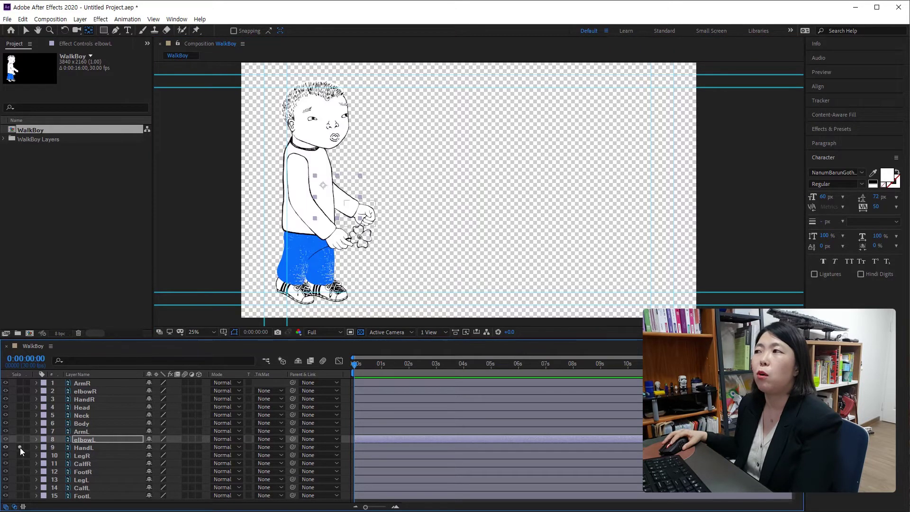
click(19, 447)
click(75, 447)
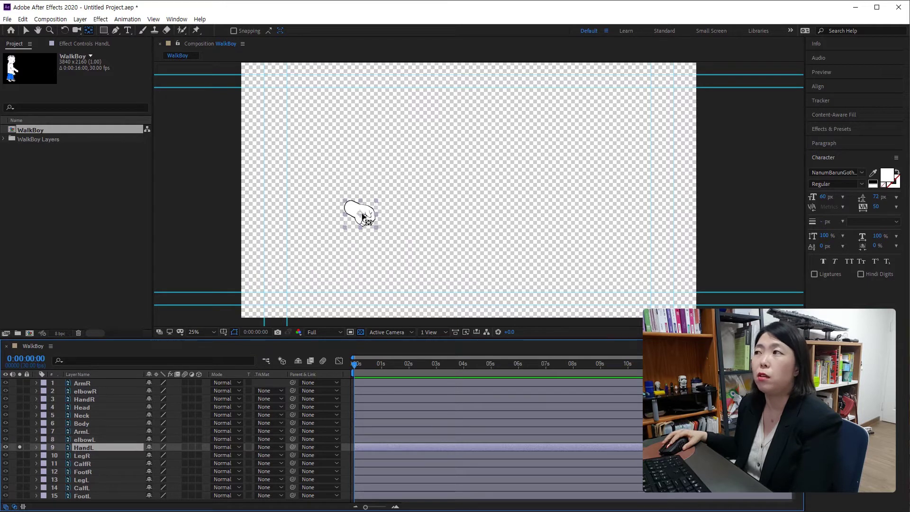
click(356, 212)
drag(352, 208, 351, 208)
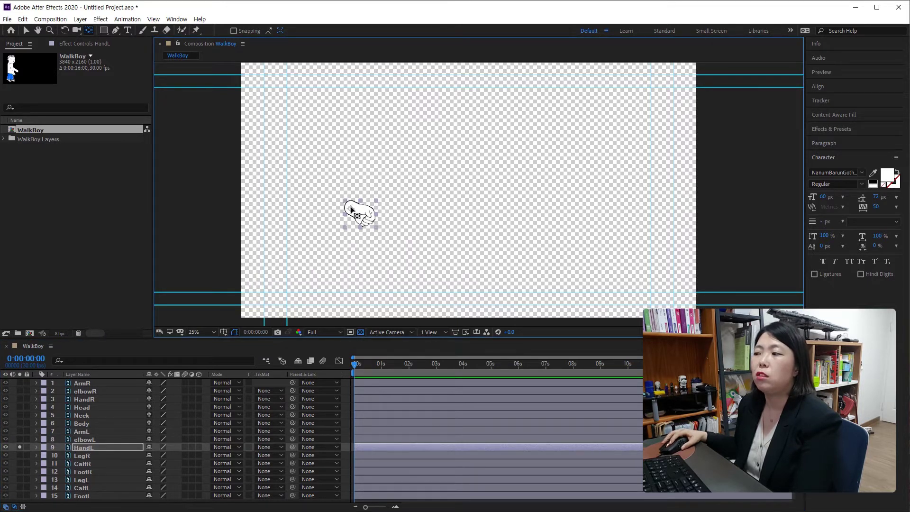
- Solo LegR instead of HandL and move its anchor point to the hip near the upper end of the thigh
click(21, 450)
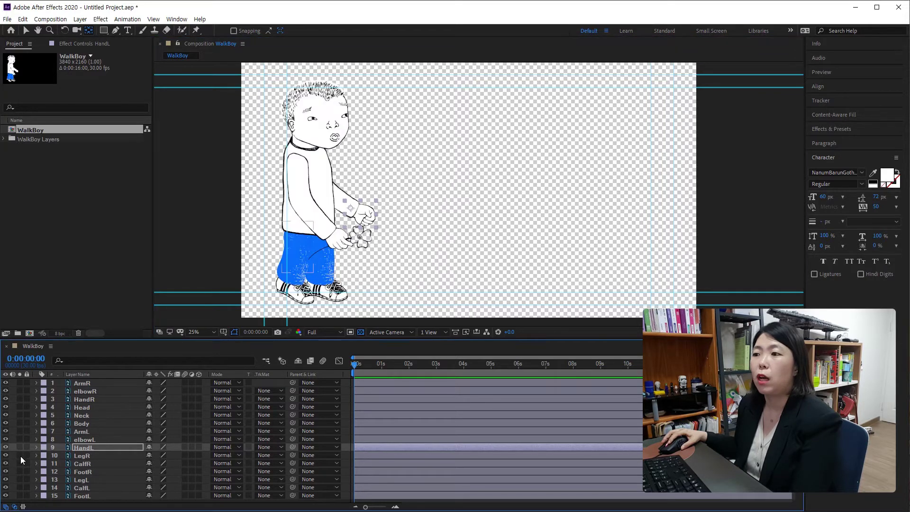
click(21, 456)
click(86, 455)
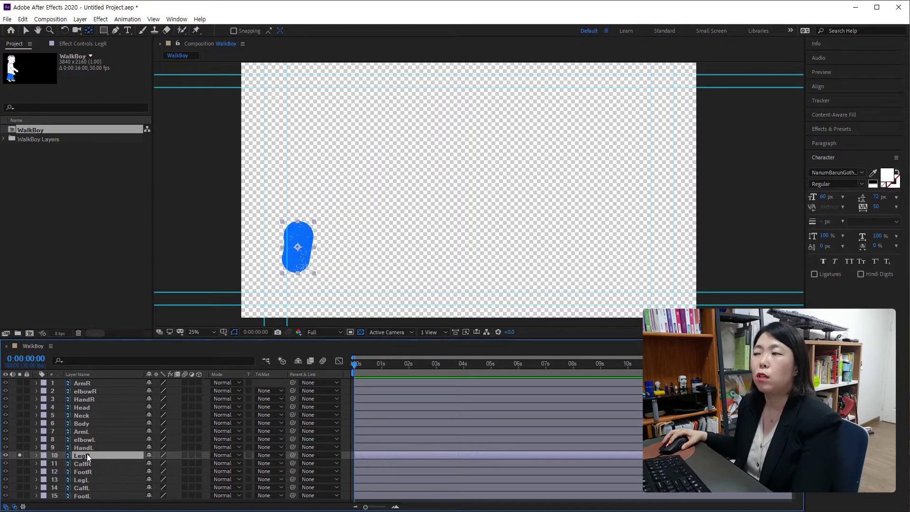
click(298, 248)
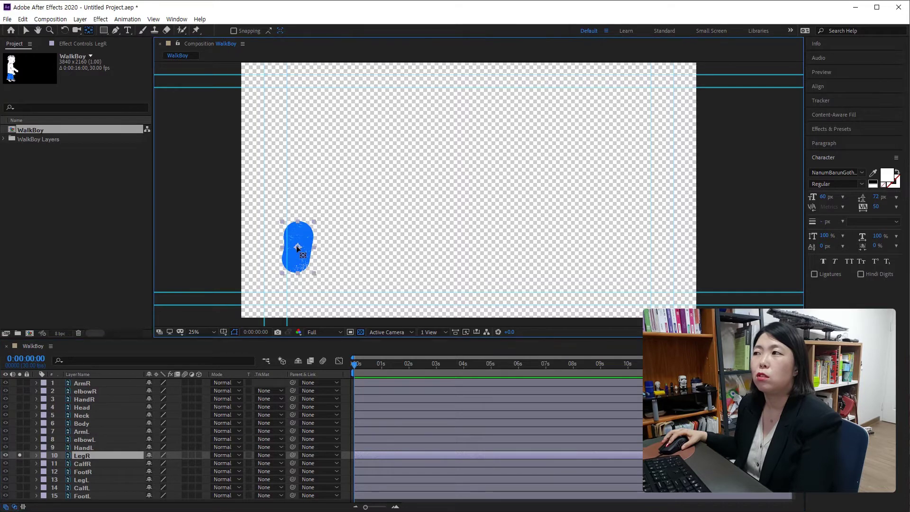
drag(297, 248, 296, 232)
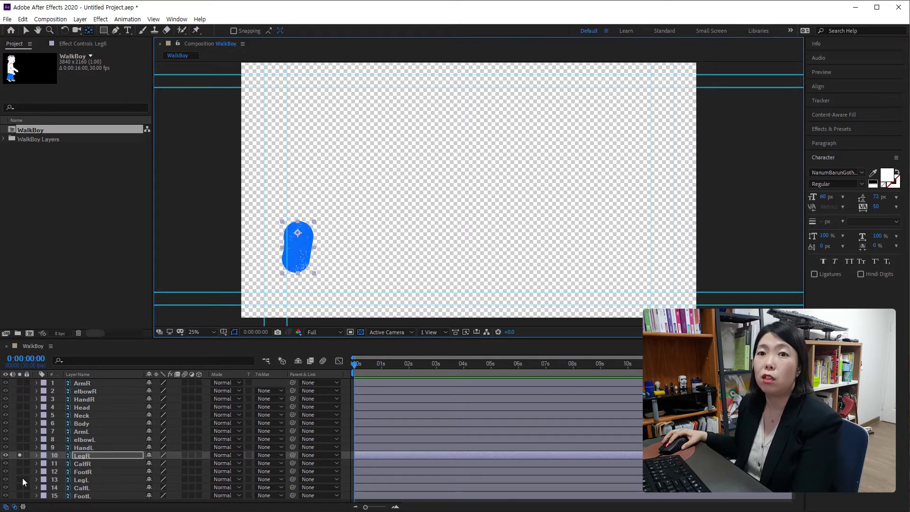
- Solo CalfR instead of LegR and move its anchor point up to the knee joint
click(19, 463)
click(81, 463)
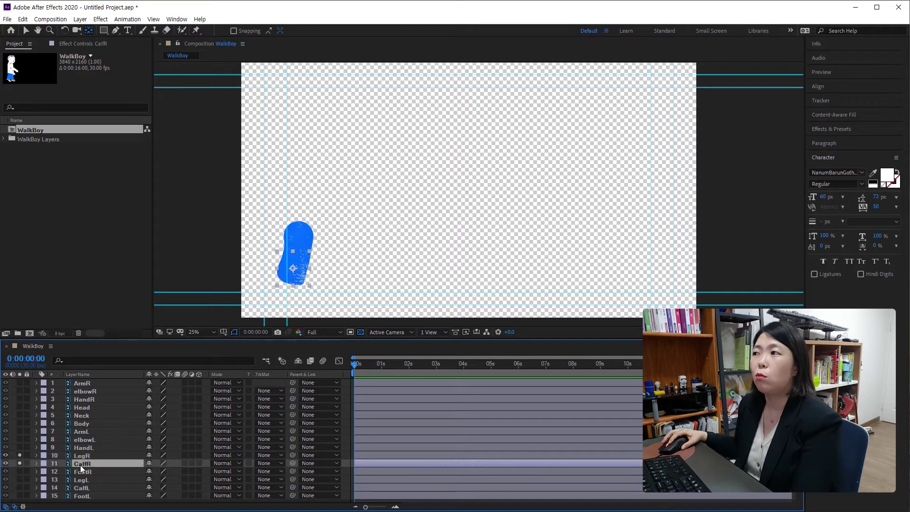
click(16, 455)
click(20, 455)
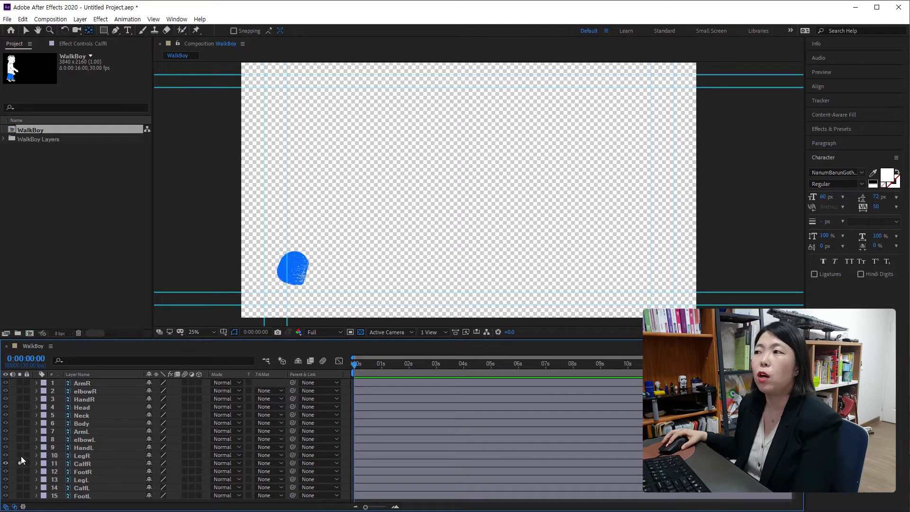
click(86, 463)
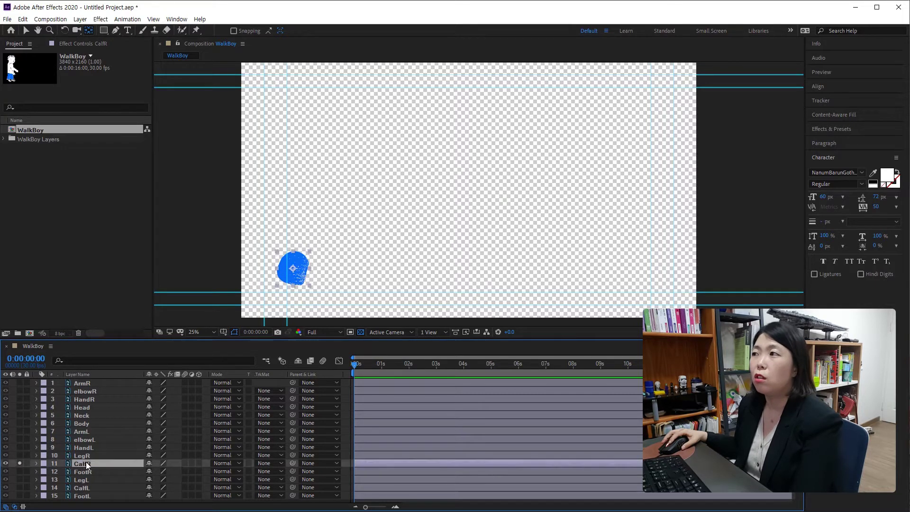
drag(292, 271, 296, 264)
- Solo FootR instead of CalfR and move its anchor point to the ankle above the shoe
click(80, 471)
click(20, 464)
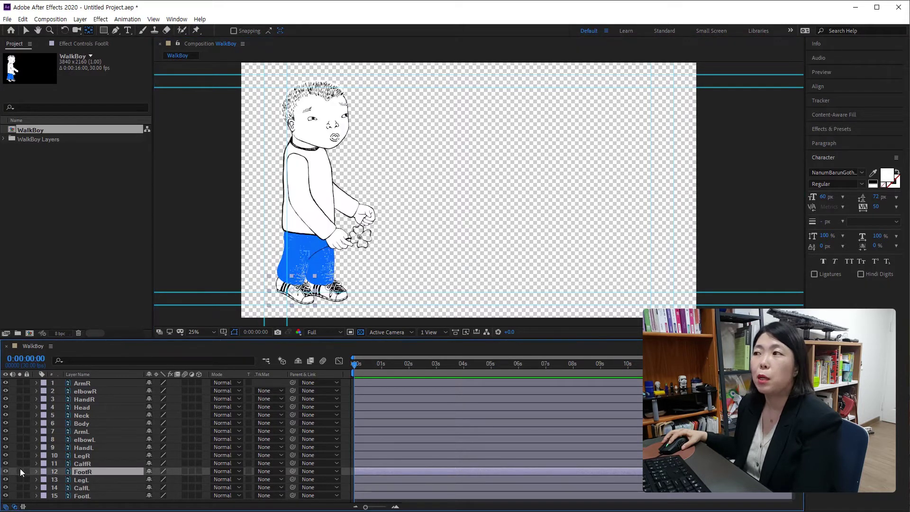
click(19, 471)
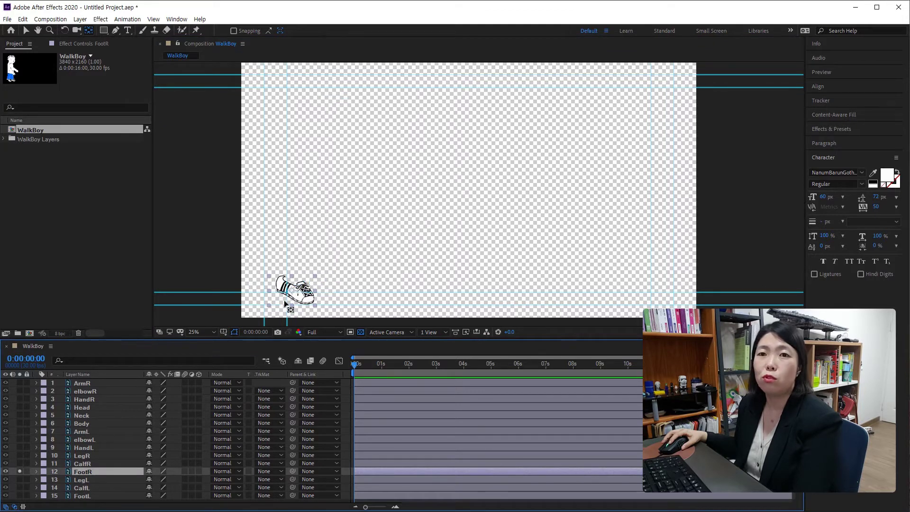
drag(297, 295, 291, 281)
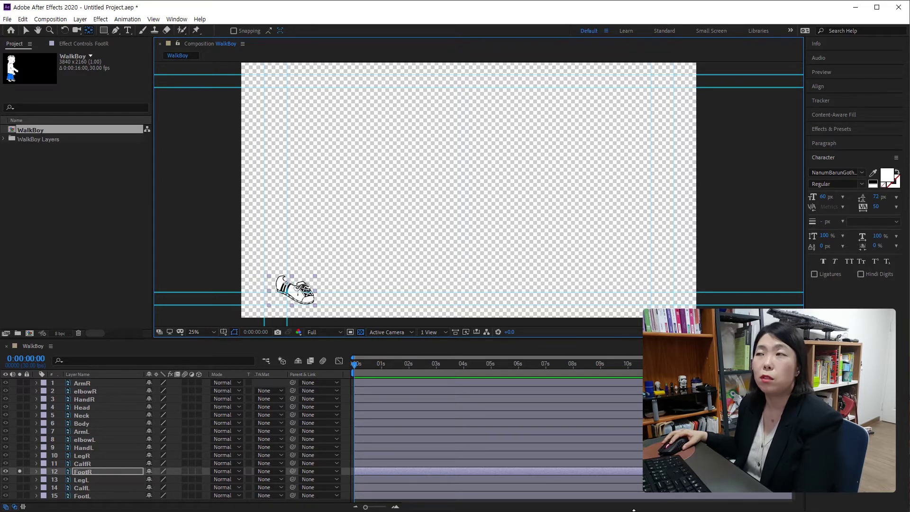
- Hide the guides in the WalkBoy composition view
click(152, 19)
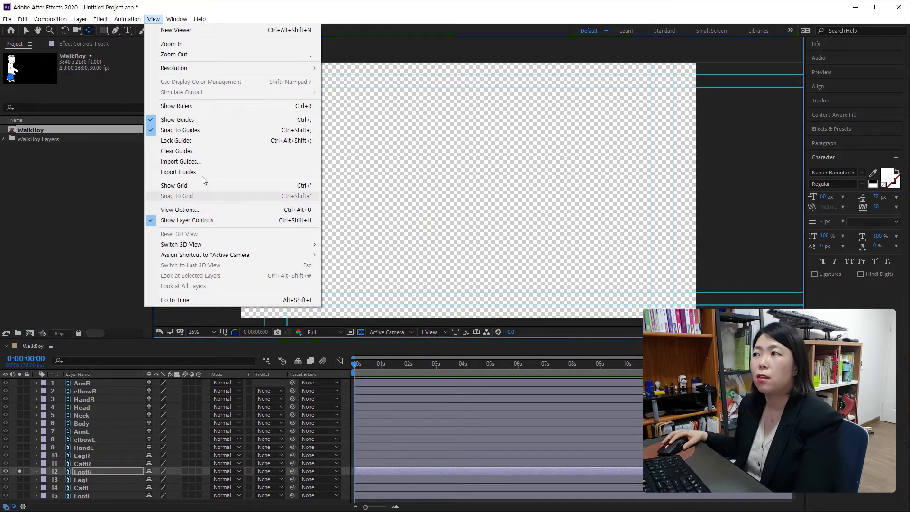
click(203, 120)
click(158, 21)
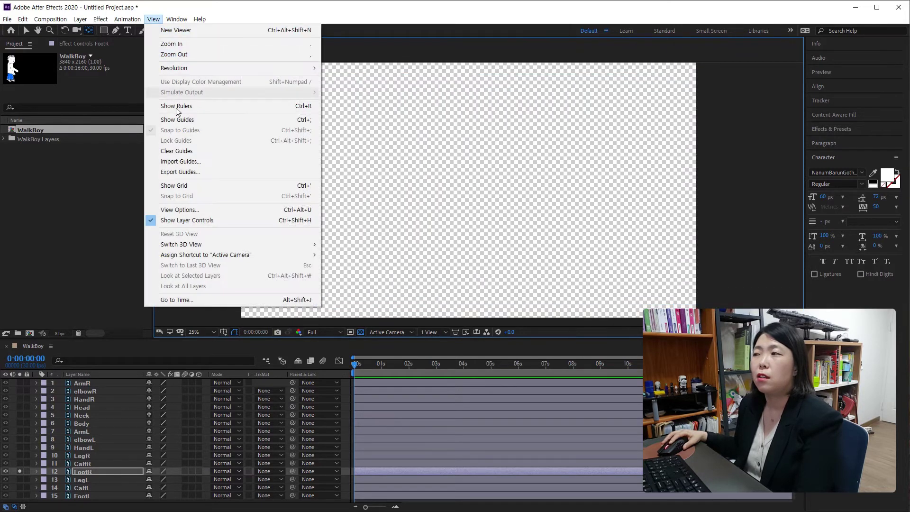
click(184, 120)
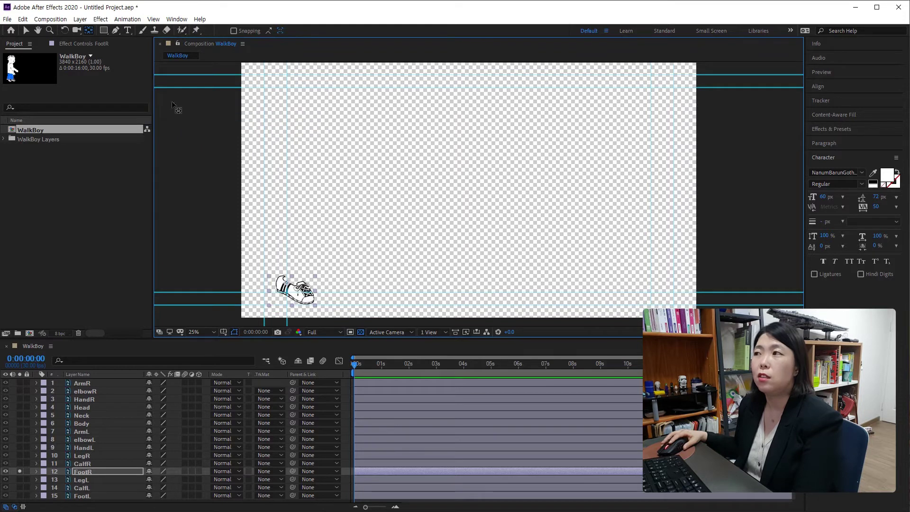
click(153, 19)
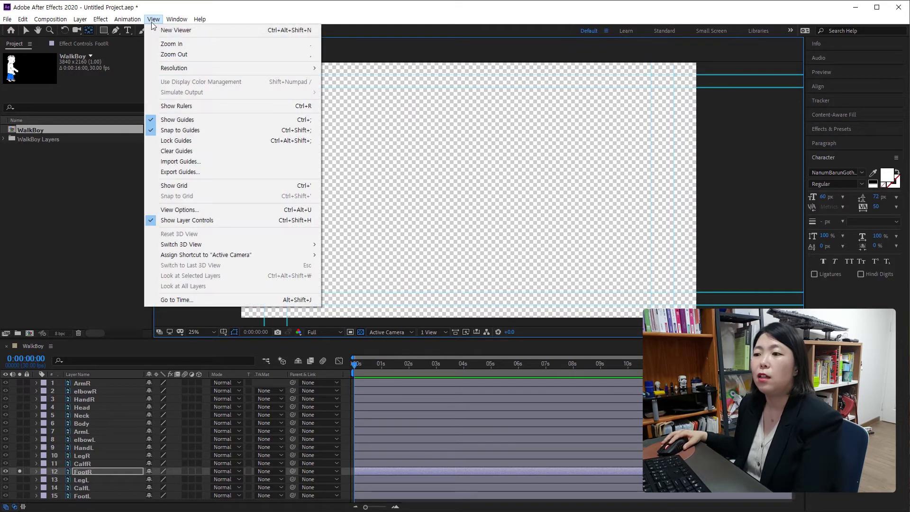
click(180, 118)
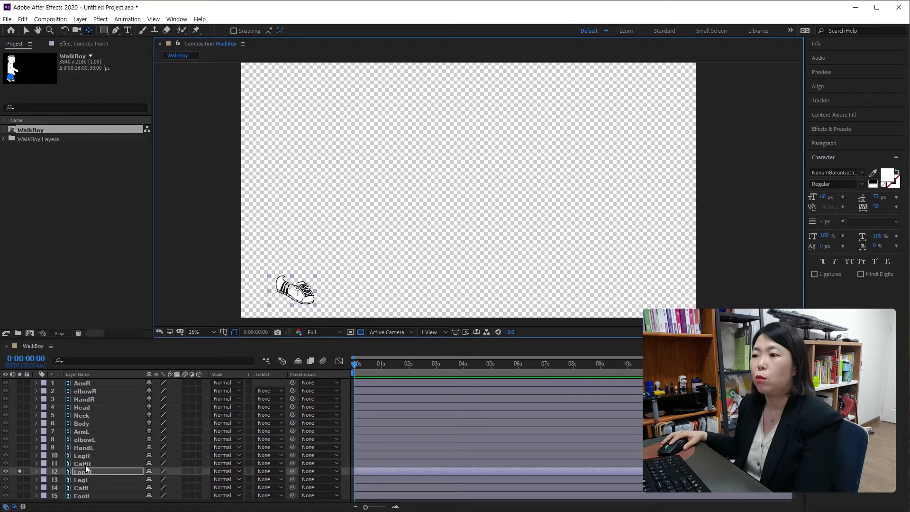
- Solo LegL instead of FootR and move its anchor point to the hip near the thigh's upper end
click(86, 481)
click(20, 479)
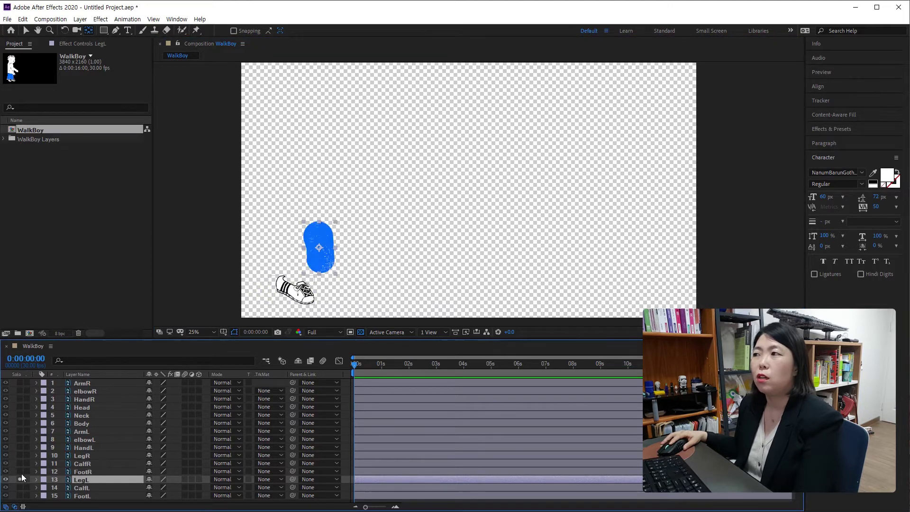
click(21, 474)
click(320, 232)
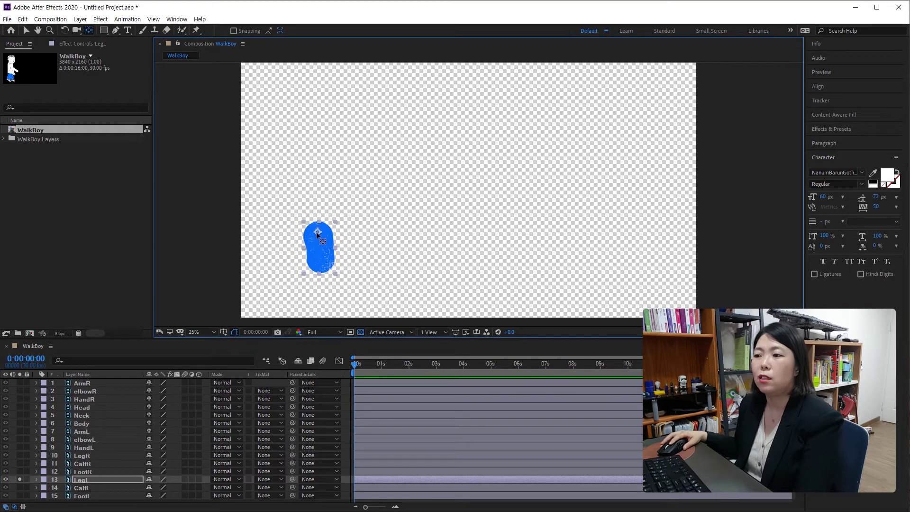
- Solo CalfL instead of LegL and move its anchor point to the knee near the calf's upper end
click(19, 479)
click(19, 487)
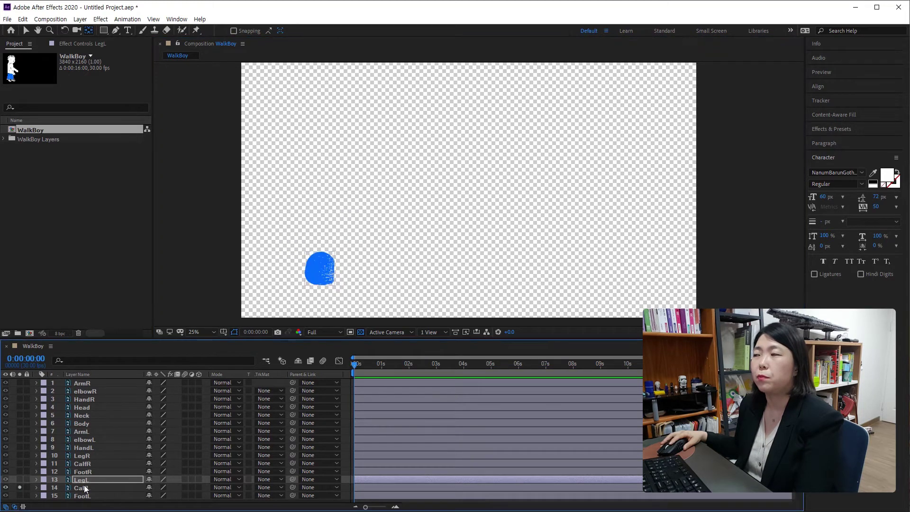
click(84, 488)
click(321, 264)
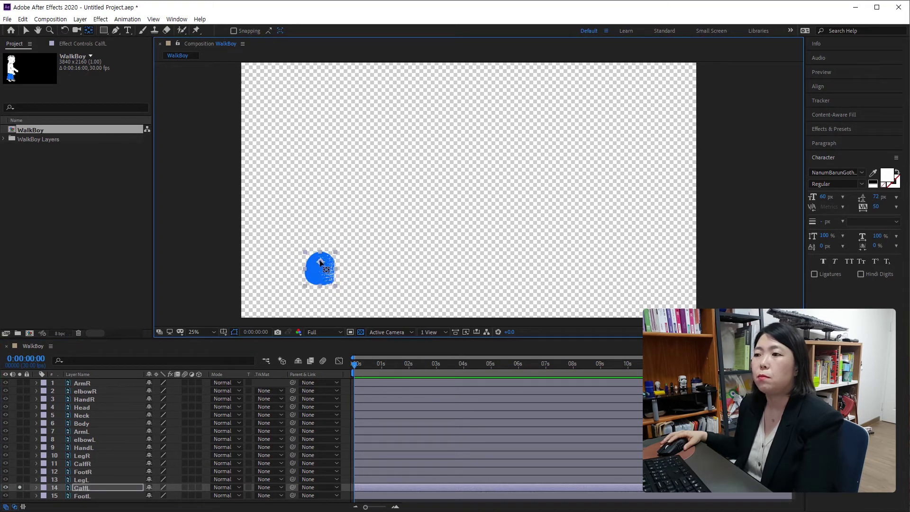
- Solo FootL instead of CalfL, move its anchor point to the ankle and turn its solo off again
click(19, 488)
click(19, 495)
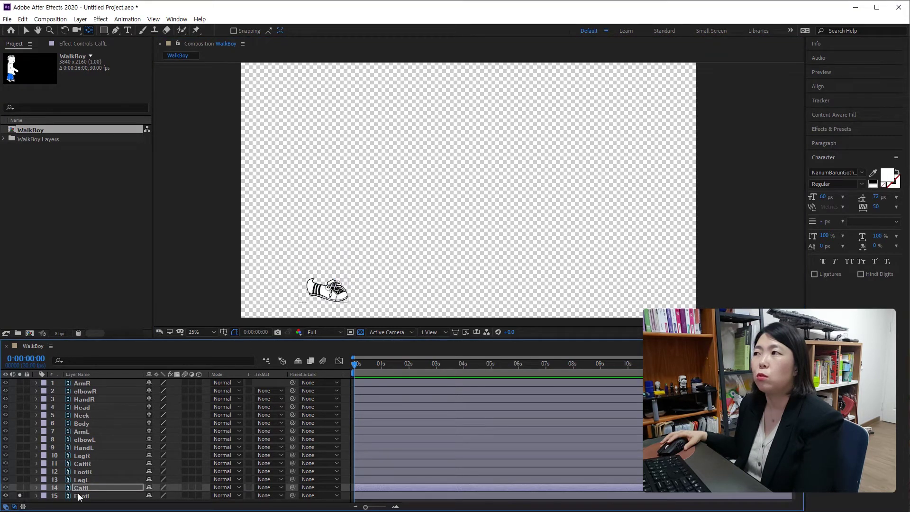
click(79, 496)
click(323, 290)
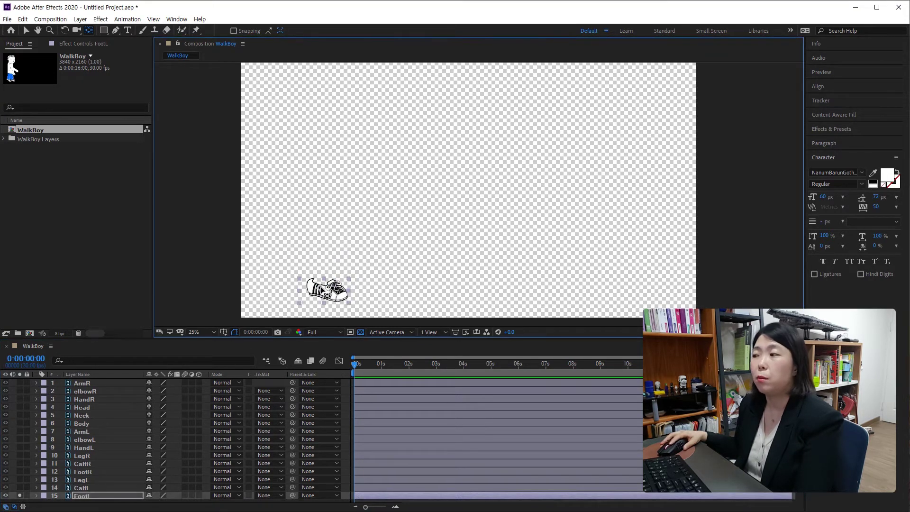
click(19, 496)
- Examine the anchor points of all layers from ArmR to FootL together on the full character
mouse_move(109, 496)
mouse_down()
mouse_move(114, 421)
mouse_move(98, 493)
mouse_up()
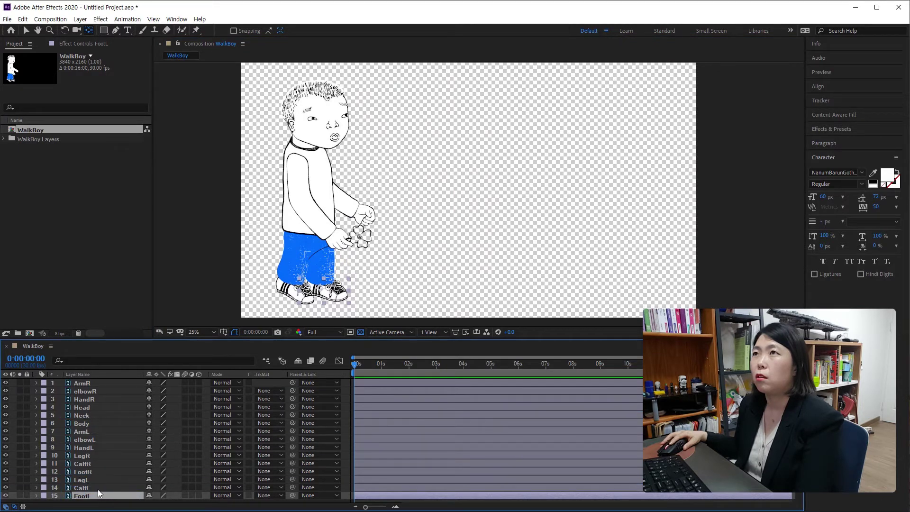
shift+click(105, 385)
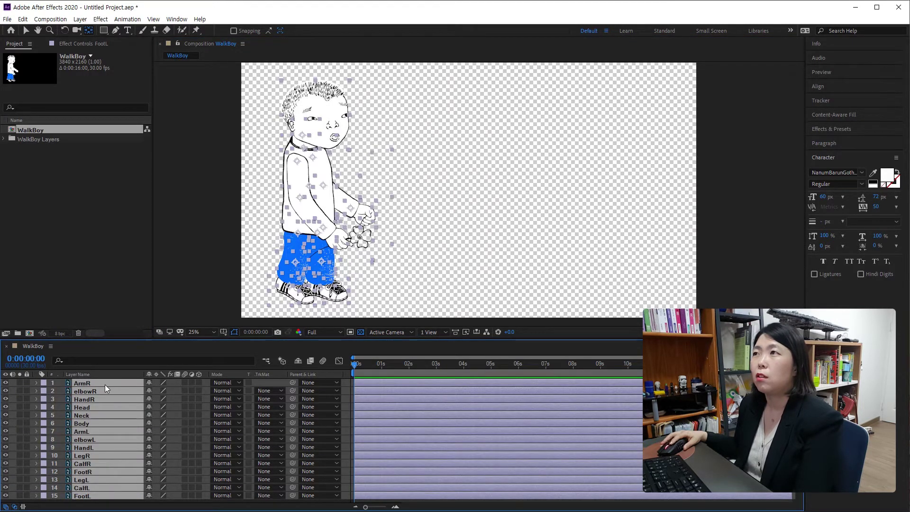
click(713, 301)
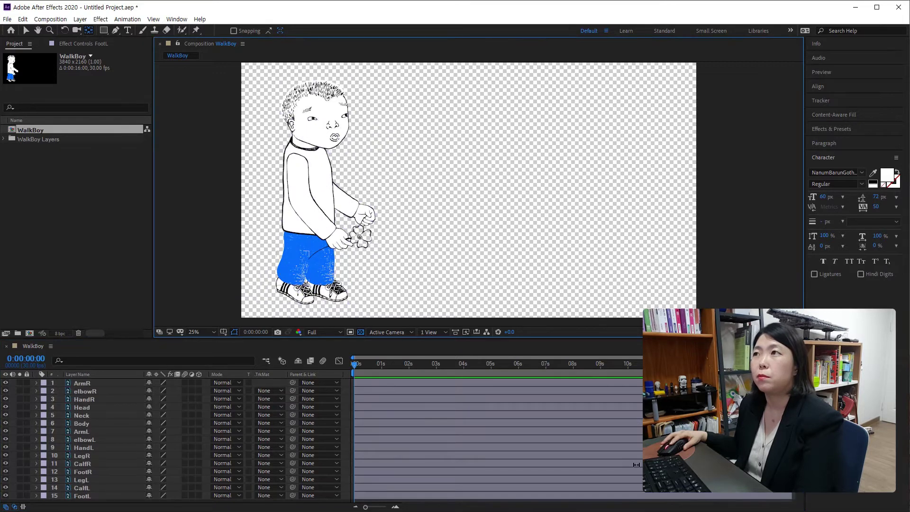
- Save the project as WalkCycle in the folder 영상 > 미디어아트7주차 on drive D
click(7, 19)
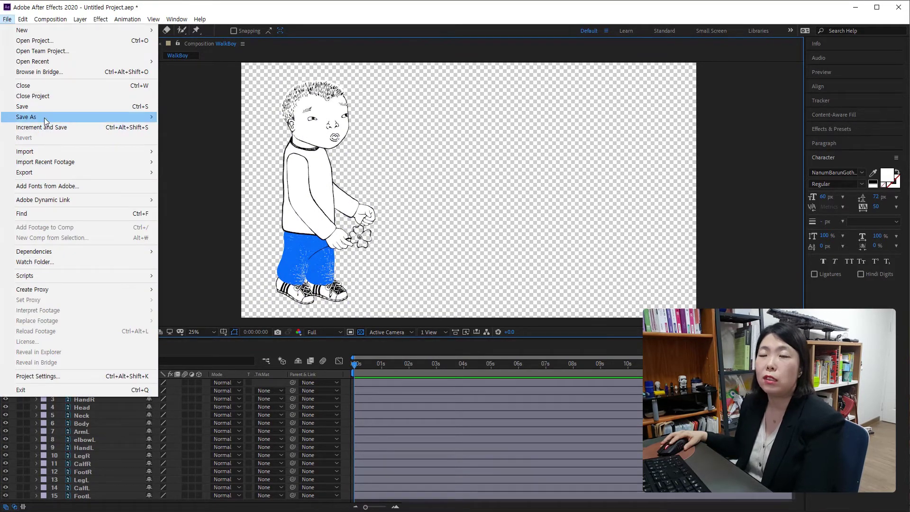
mouse_move(46, 118)
click(178, 117)
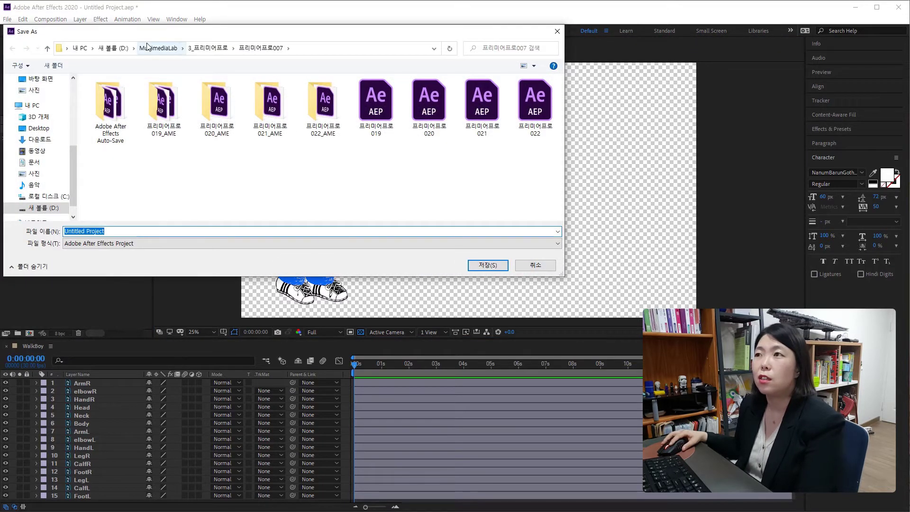
click(113, 48)
double_click(122, 135)
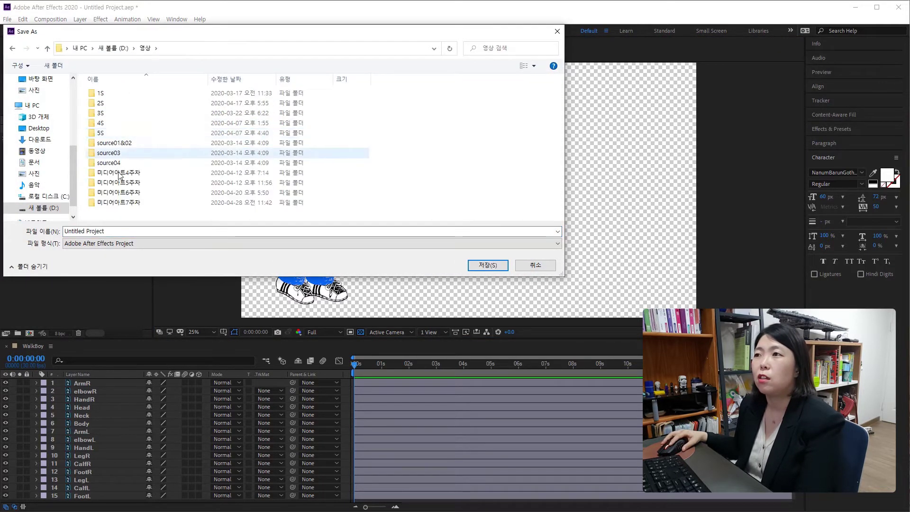
double_click(126, 203)
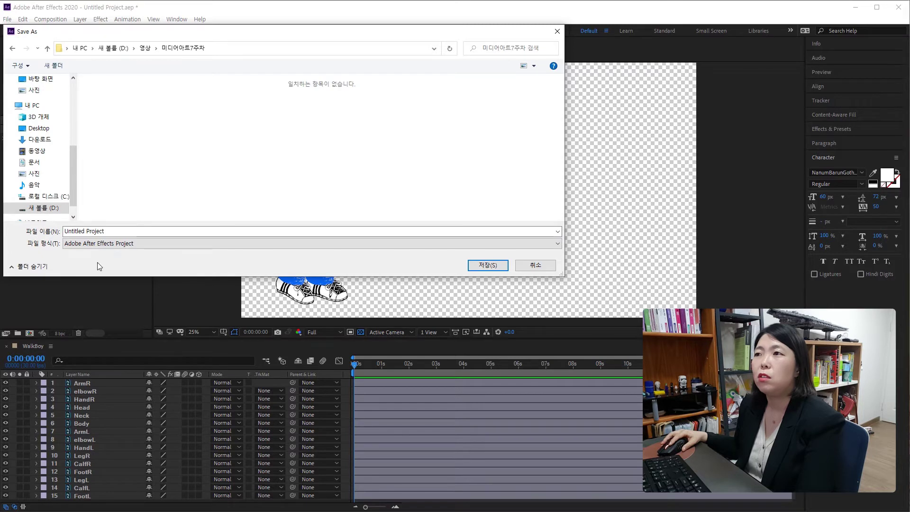
click(85, 232)
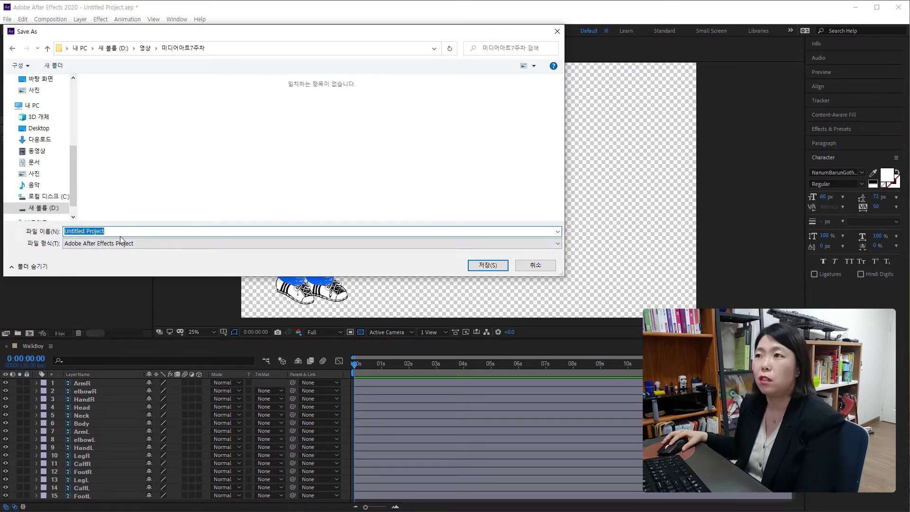
text(Wal)
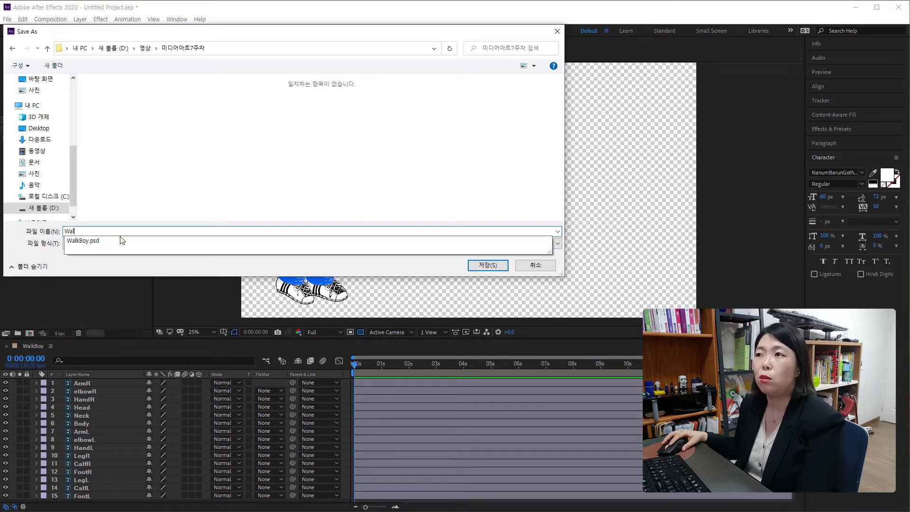
text(kCycl)
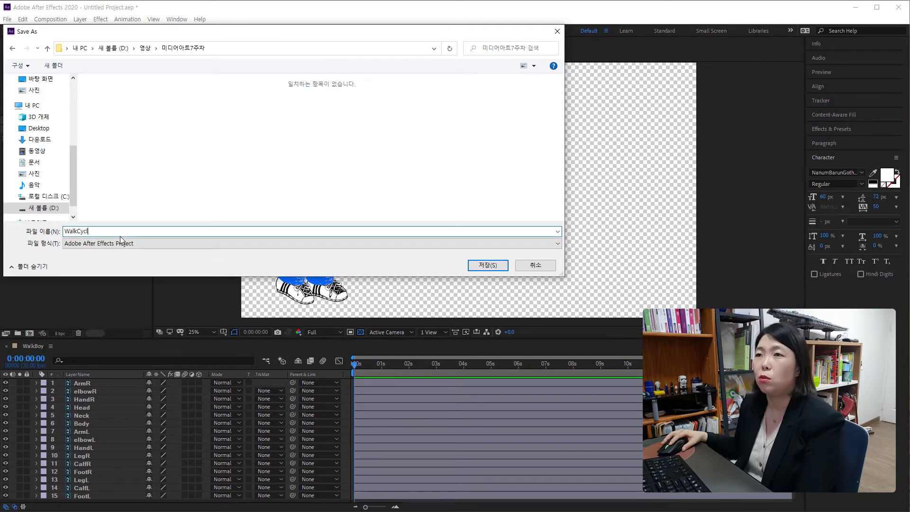
text(e)
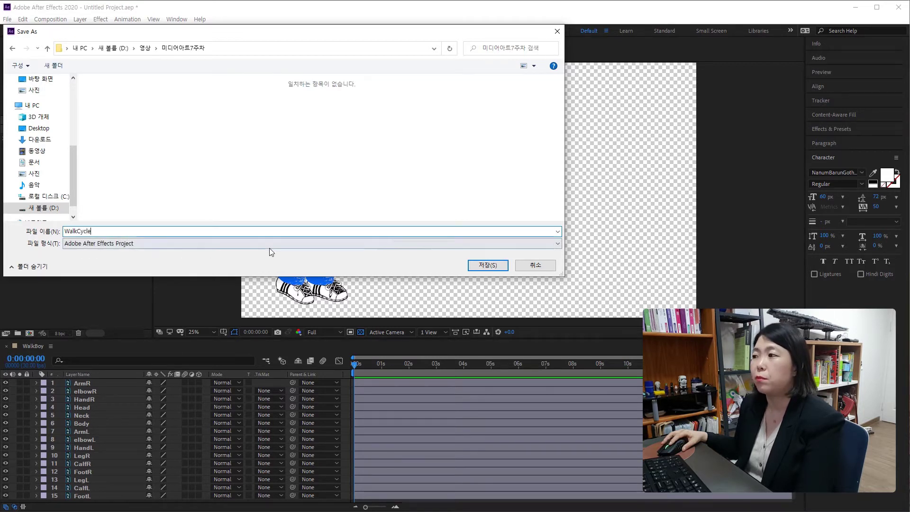
click(484, 266)
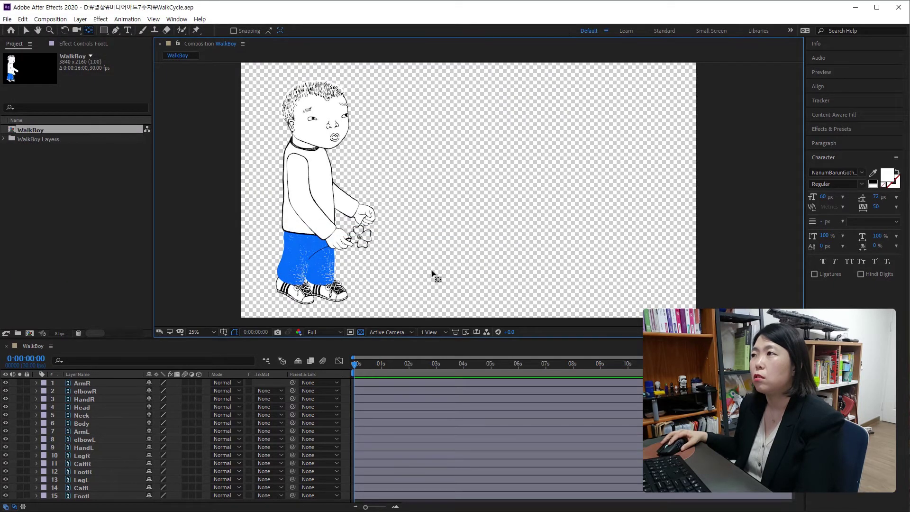
key(alt+Tab)
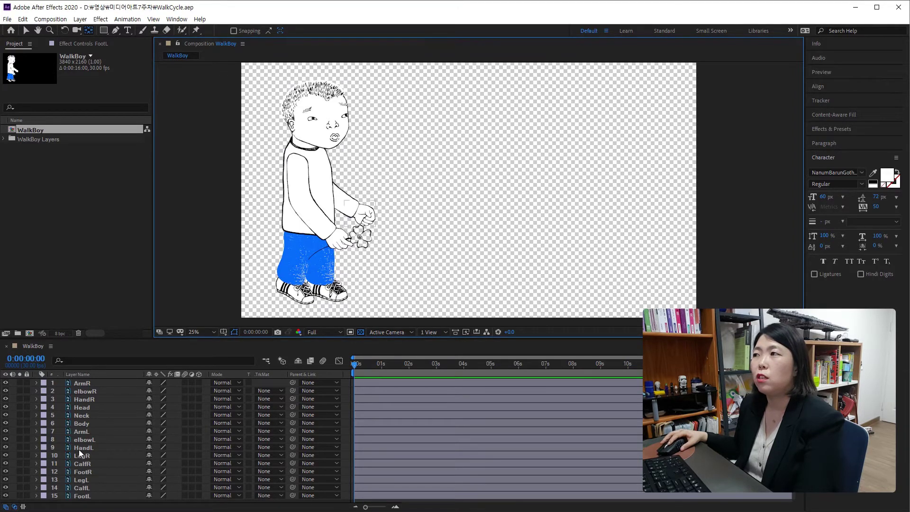
- Solo ArmR, elbowR and HandR, and parent HandR to elbowR and elbowR to ArmR
click(19, 383)
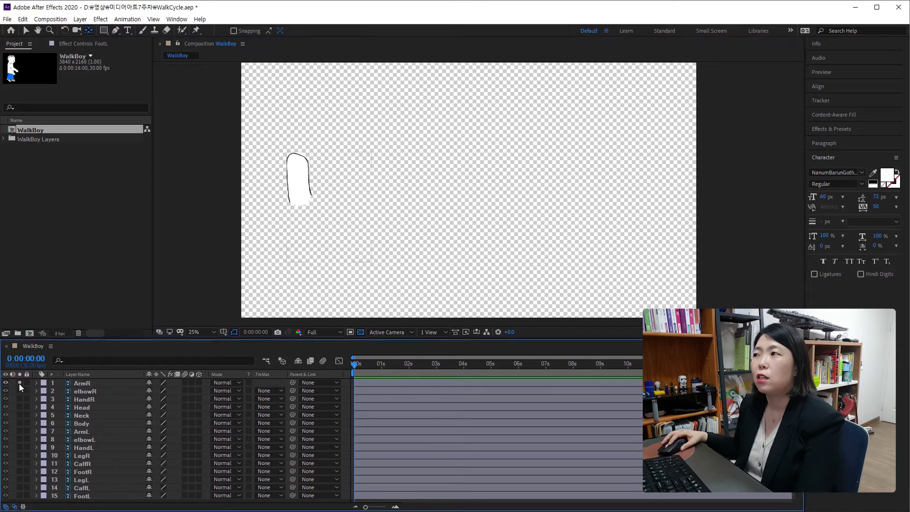
click(19, 391)
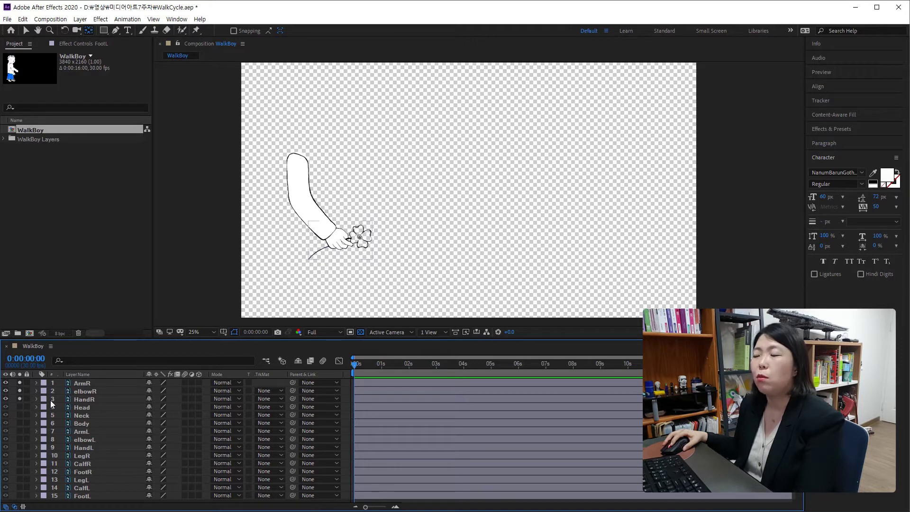
click(118, 399)
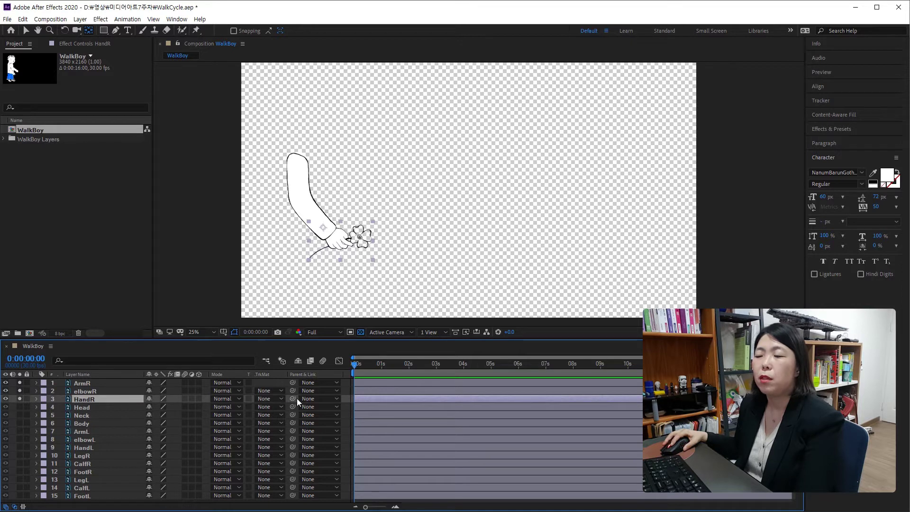
drag(294, 398, 132, 391)
click(106, 392)
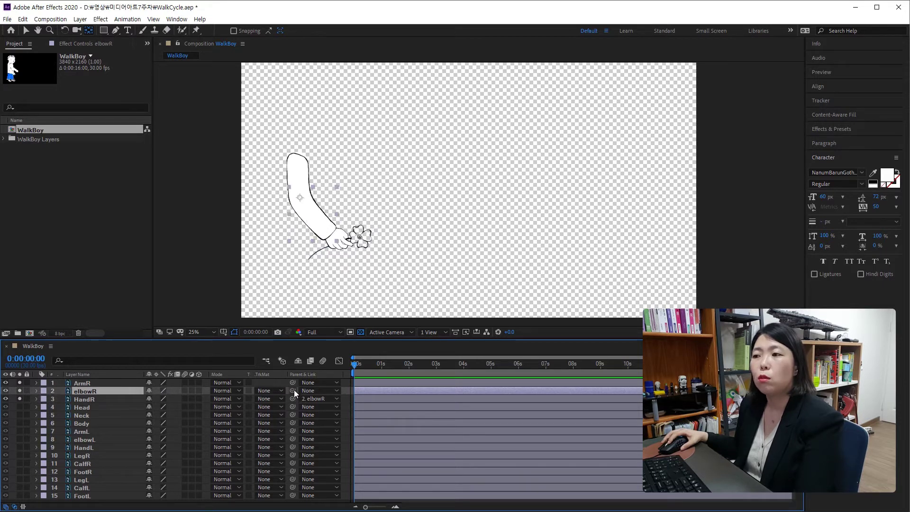
drag(294, 389, 123, 385)
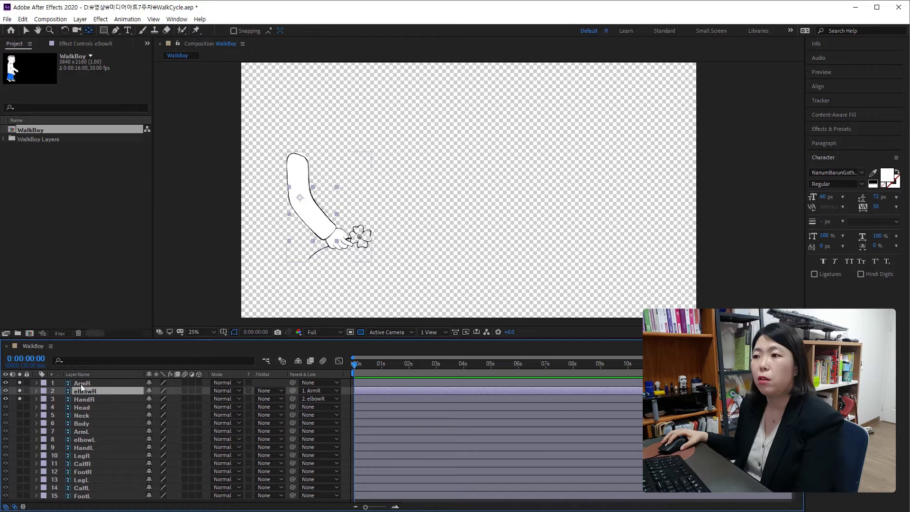
- Turn off the solo of ArmR, elbowR and HandR, and parent ArmR to Body
click(19, 383)
click(19, 390)
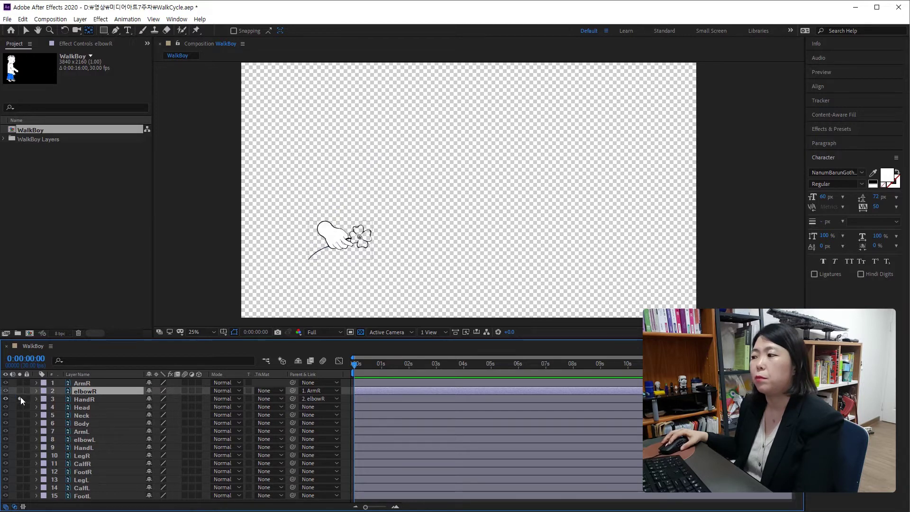
click(19, 398)
- Parent Head to Neck and Neck to Body
drag(292, 406, 120, 417)
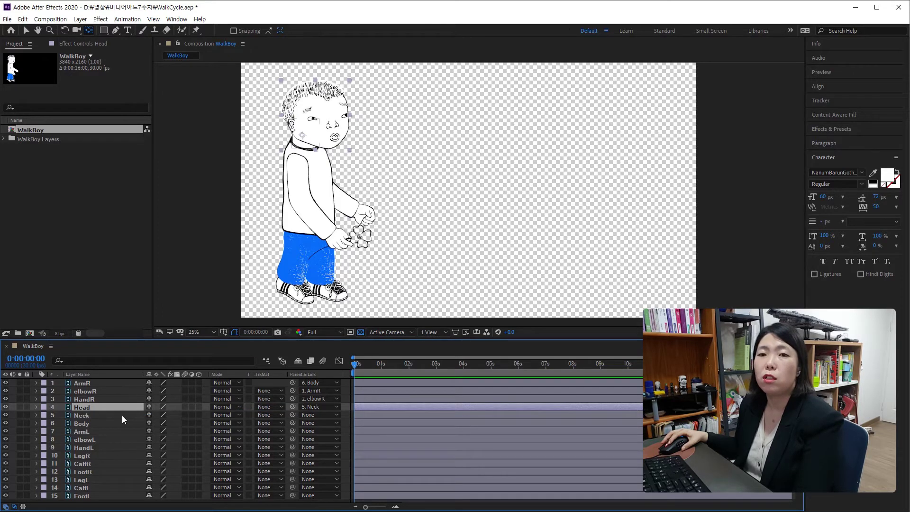
click(121, 415)
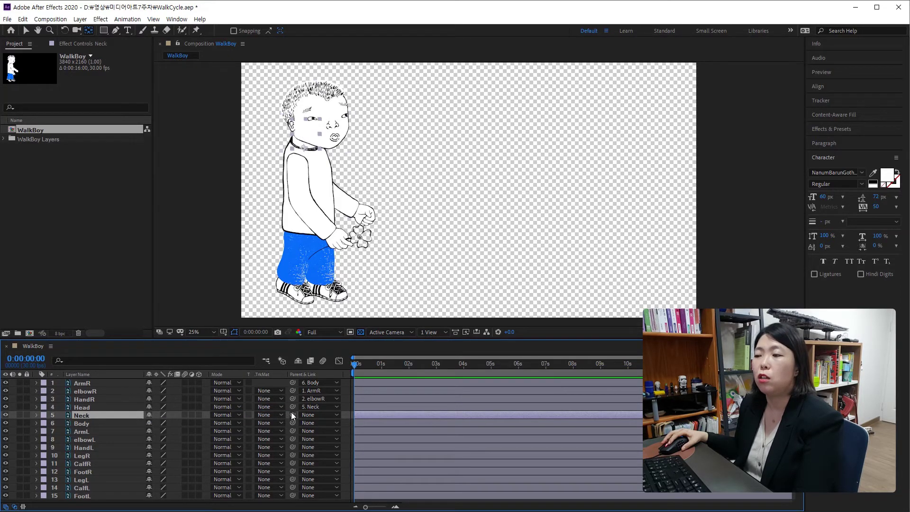
drag(292, 415, 118, 423)
- Solo ArmL, elbowL and HandL, and parent HandL to elbowL and elbowL to ArmL
click(112, 431)
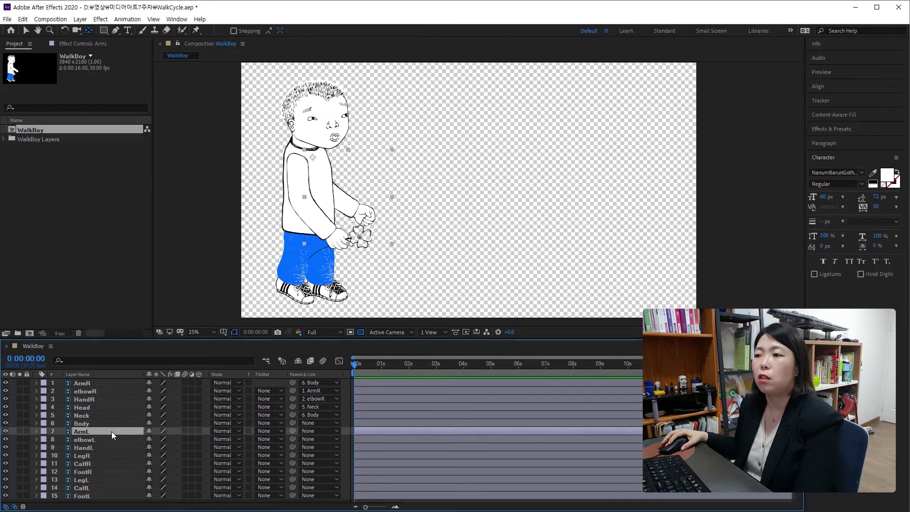
click(20, 438)
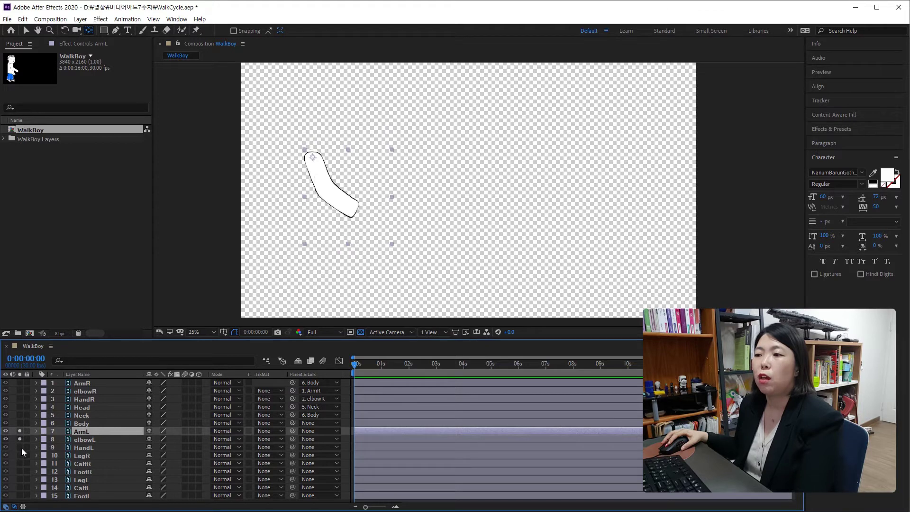
click(20, 446)
click(105, 448)
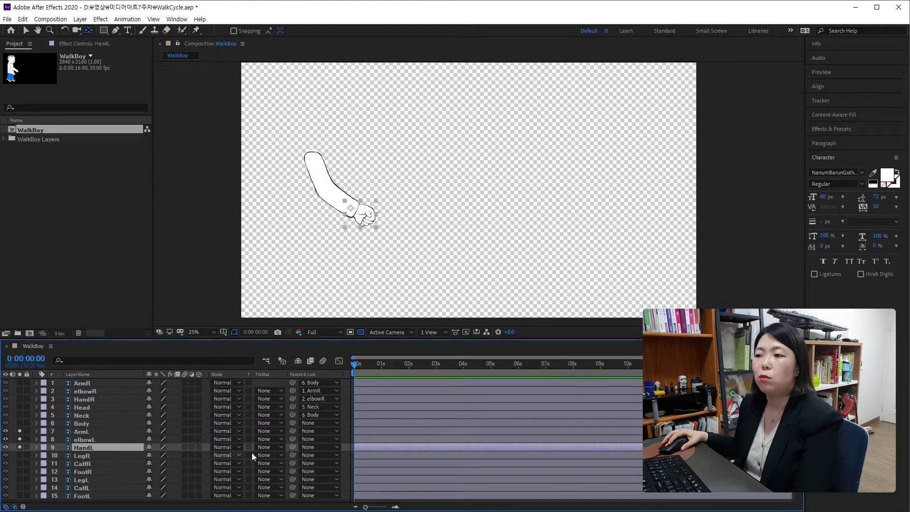
drag(291, 448, 118, 439)
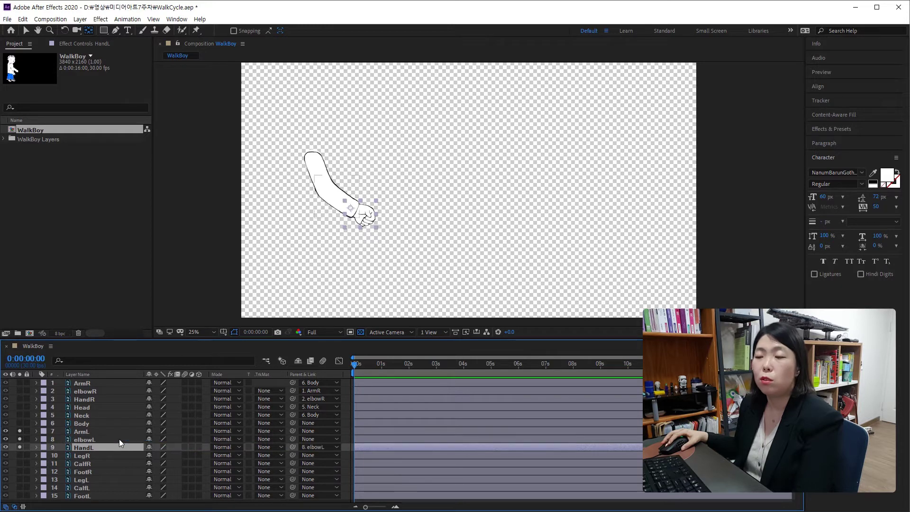
click(120, 439)
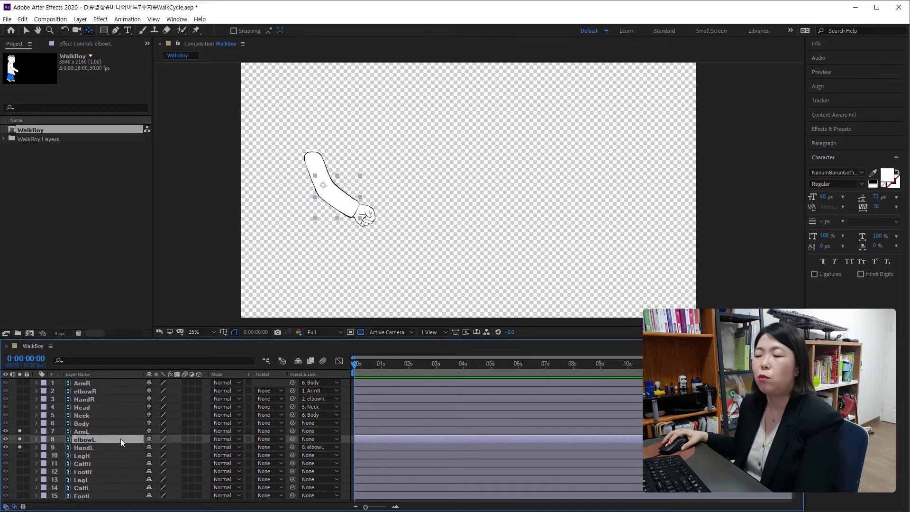
drag(292, 439, 102, 430)
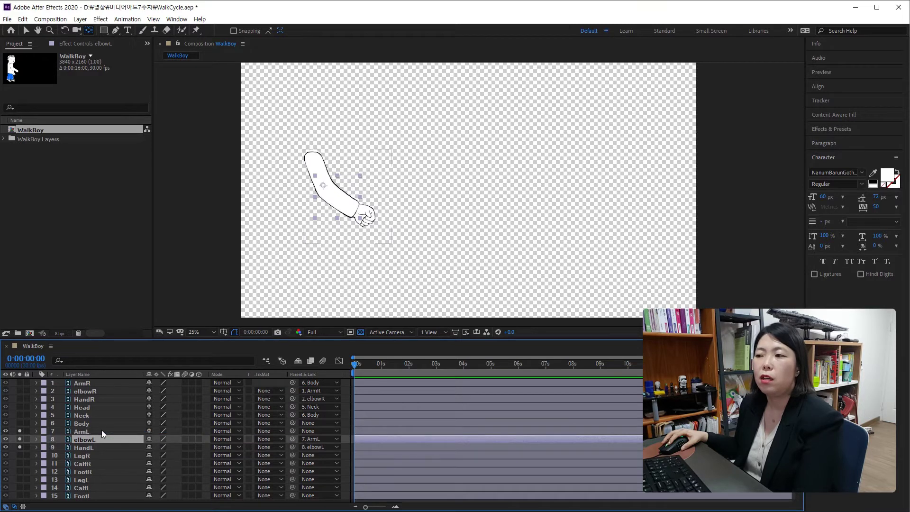
- Parent ArmL to Body and turn off the solo of ArmL, elbowL and HandL
click(102, 430)
drag(295, 429, 98, 423)
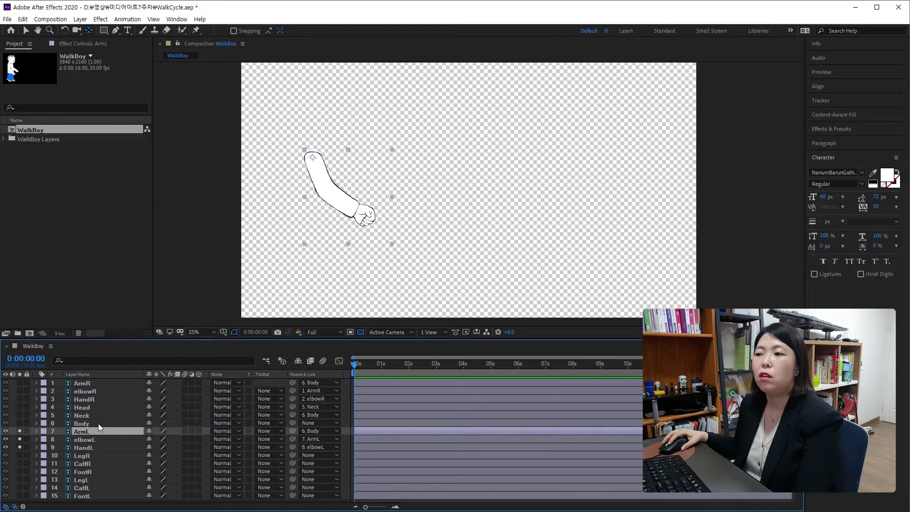
click(98, 423)
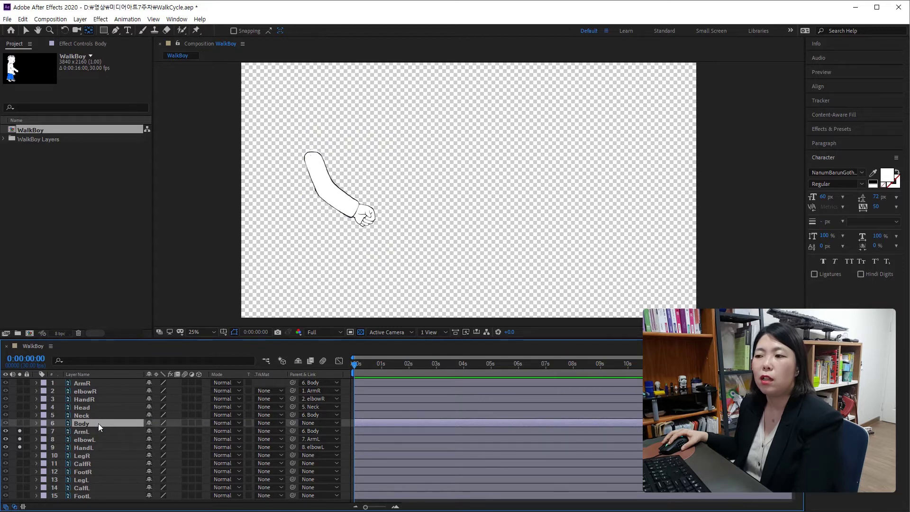
click(20, 431)
click(20, 439)
click(20, 446)
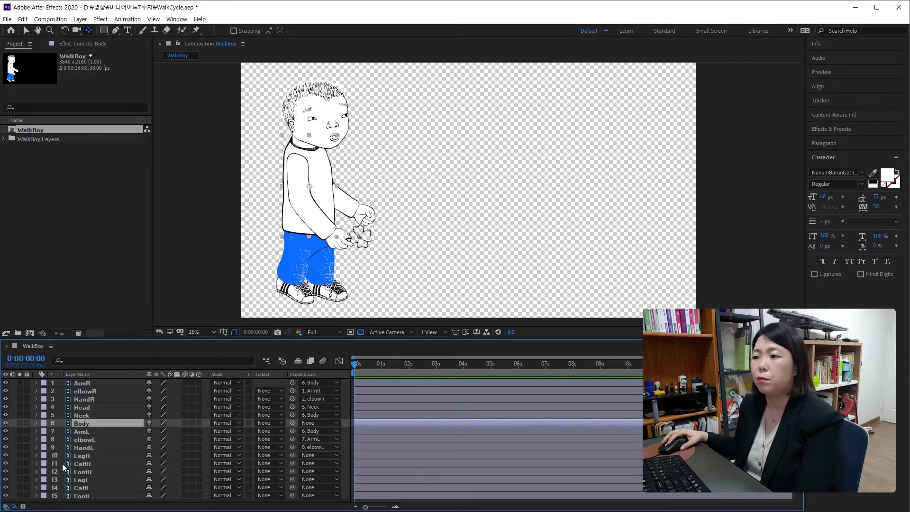
- Solo LegR, CalfR and FootR, and adjust FootR's anchor point at the ankle
click(81, 456)
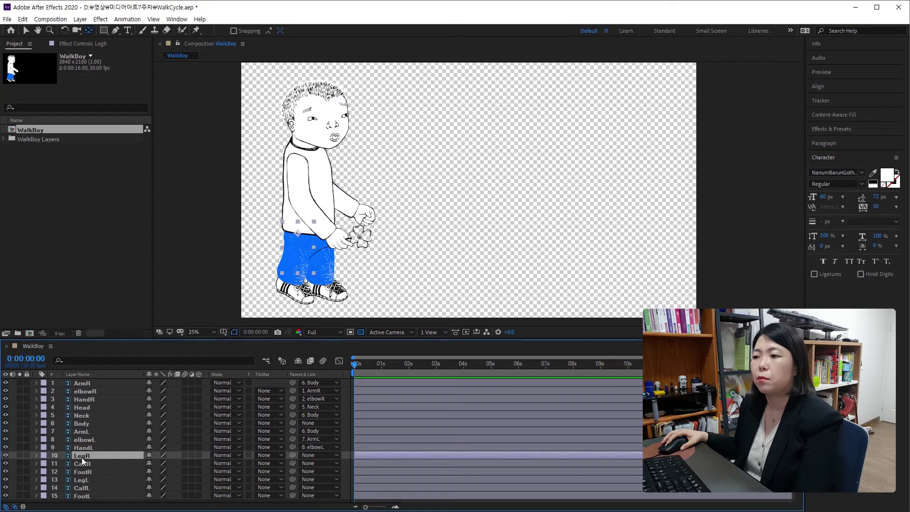
click(19, 455)
click(20, 463)
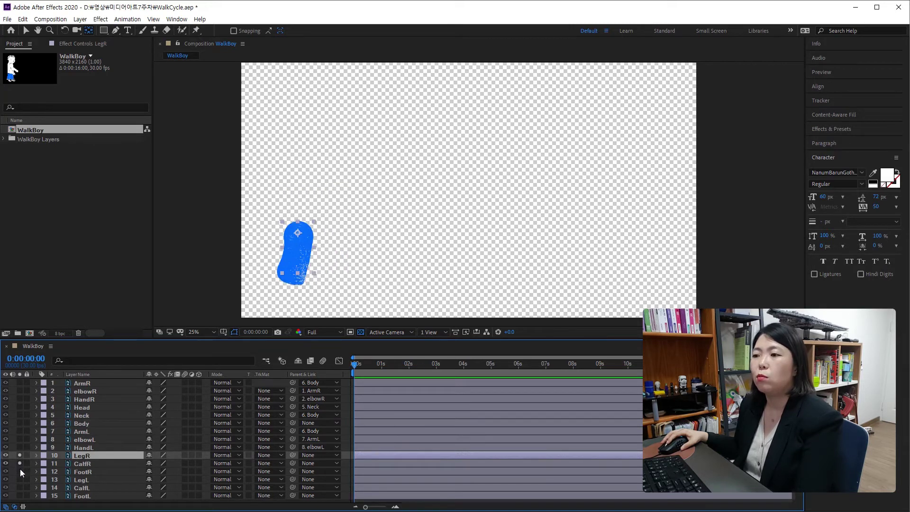
click(19, 469)
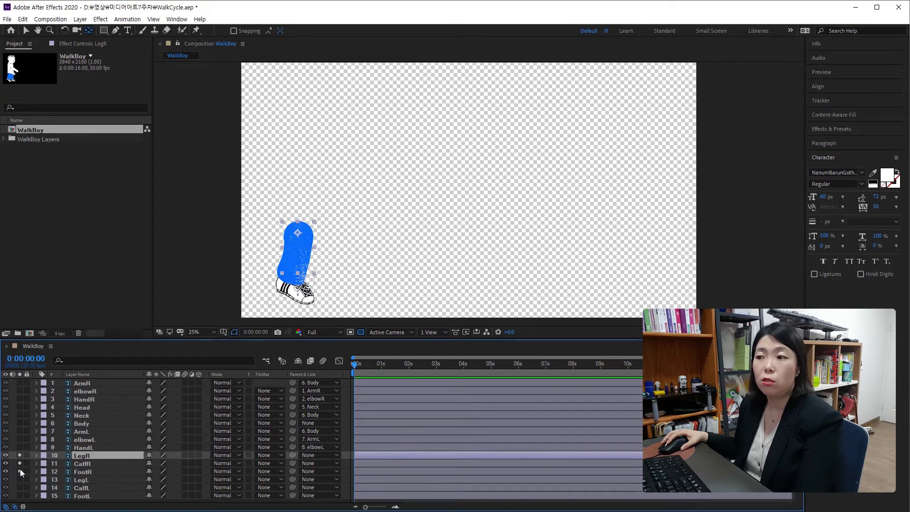
click(82, 472)
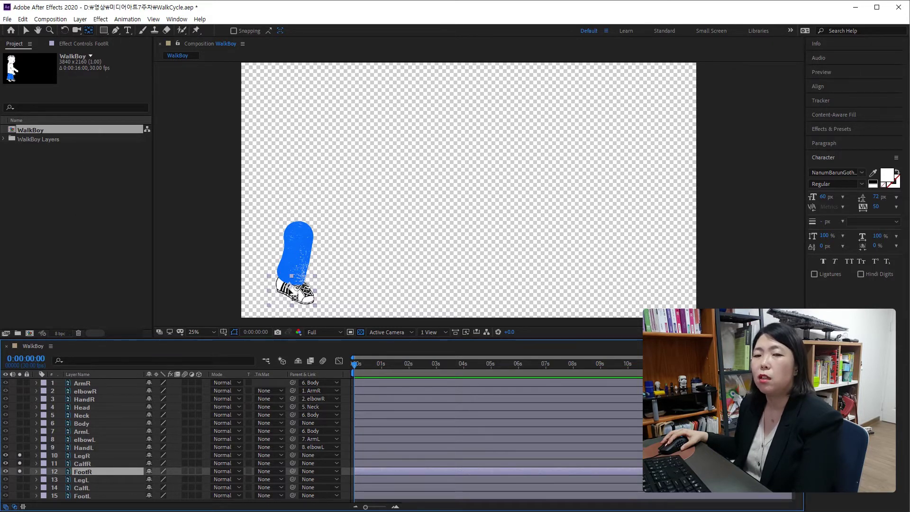
click(292, 288)
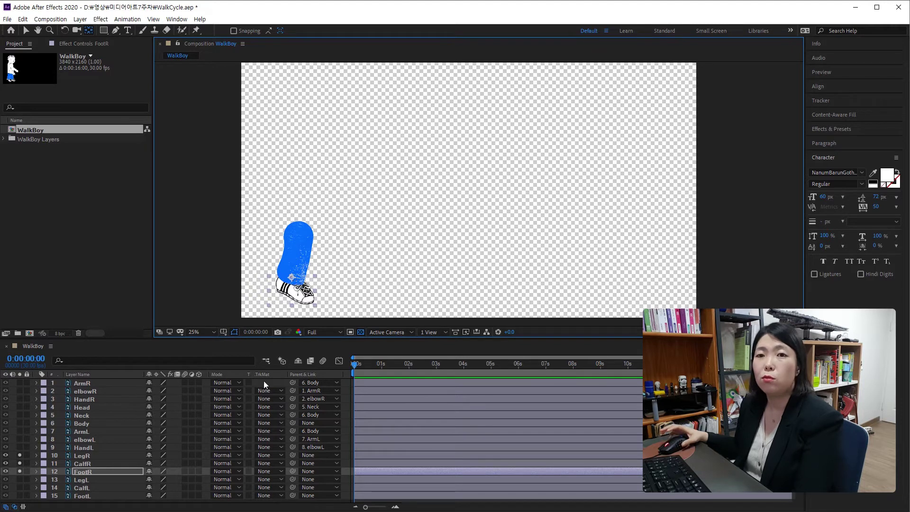
- Parent FootR to CalfR, CalfR to LegR and LegR to Body, and turn off the solo of these three layers
drag(292, 472, 116, 462)
click(117, 463)
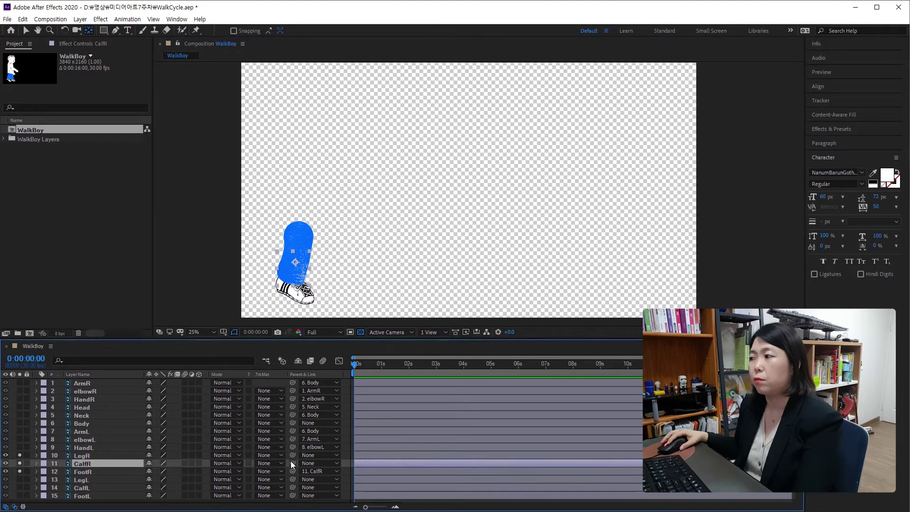
drag(291, 460, 113, 456)
click(113, 457)
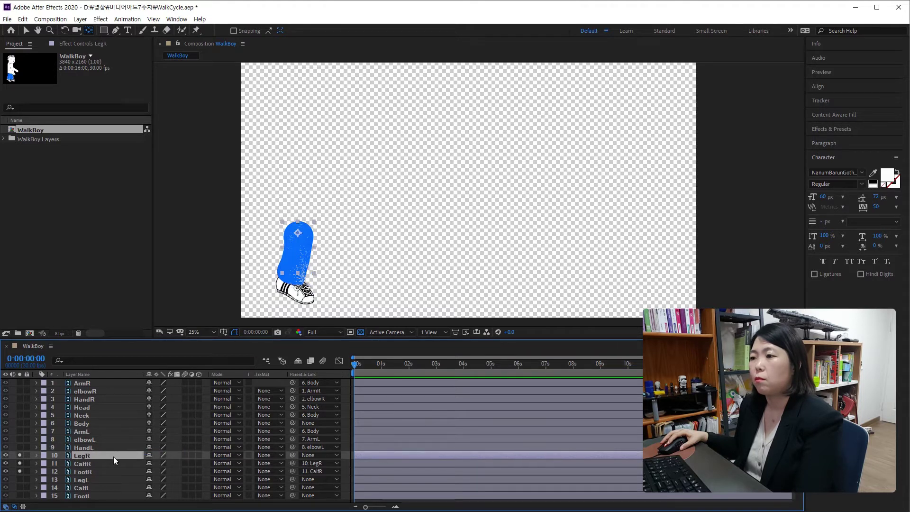
drag(293, 454, 121, 422)
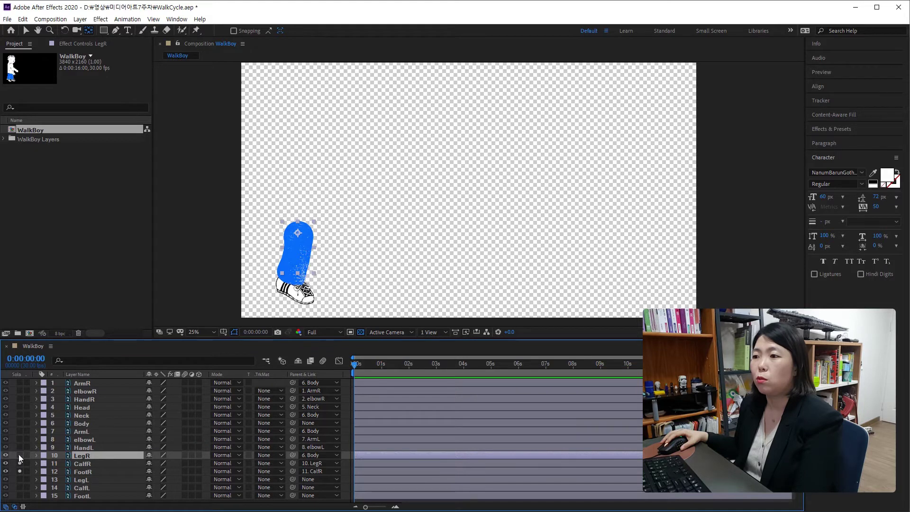
drag(18, 454, 22, 471)
- Solo LegL, CalfL and FootL, and adjust FootL's anchor point at the ankle
click(85, 481)
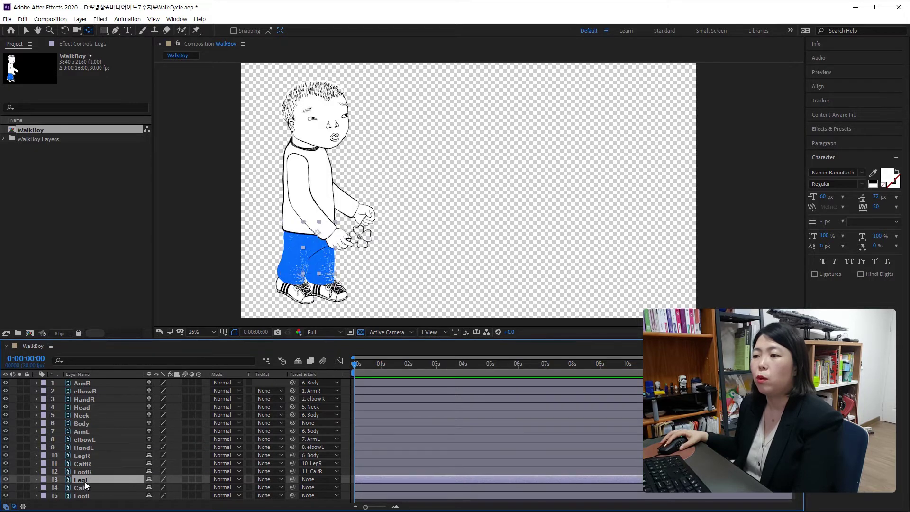
click(20, 483)
drag(20, 485, 20, 496)
click(92, 496)
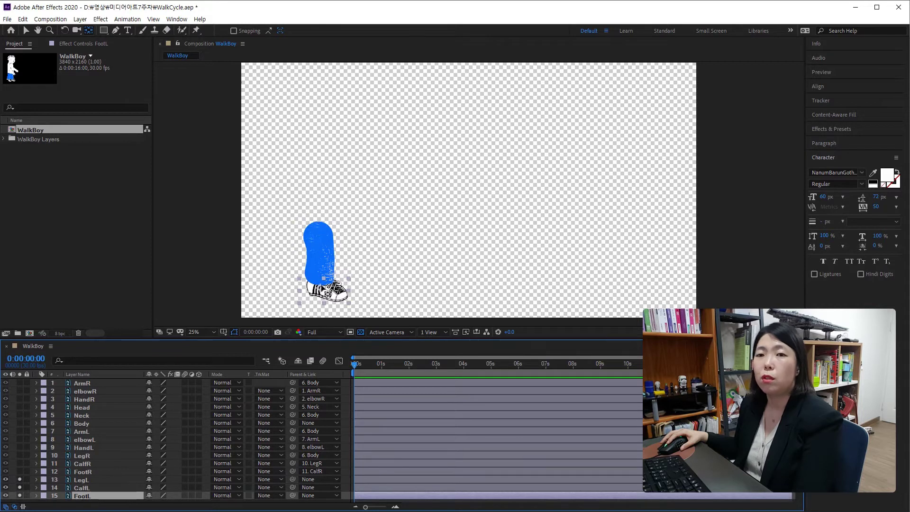
click(323, 288)
key(Return)
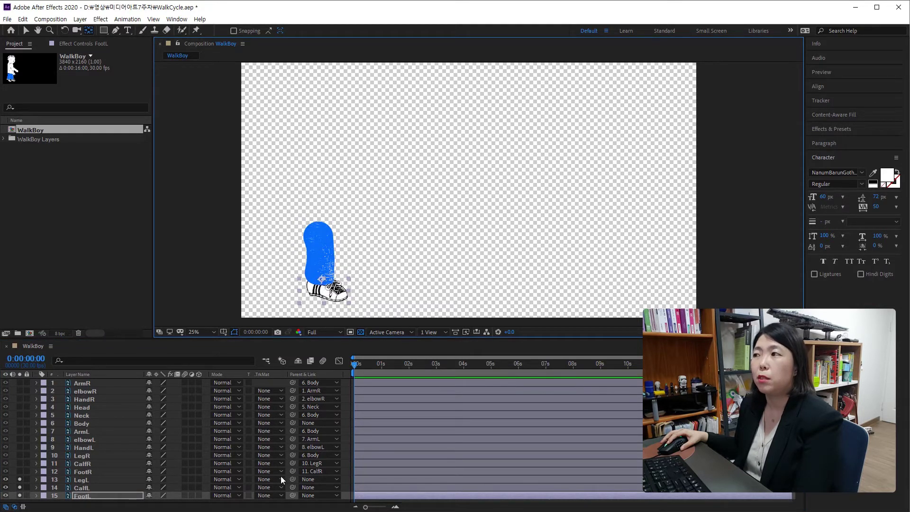
- Parent FootL to CalfL, CalfL to LegL and LegL to Body, and turn off the solo of these three layers
drag(293, 495, 113, 486)
click(126, 487)
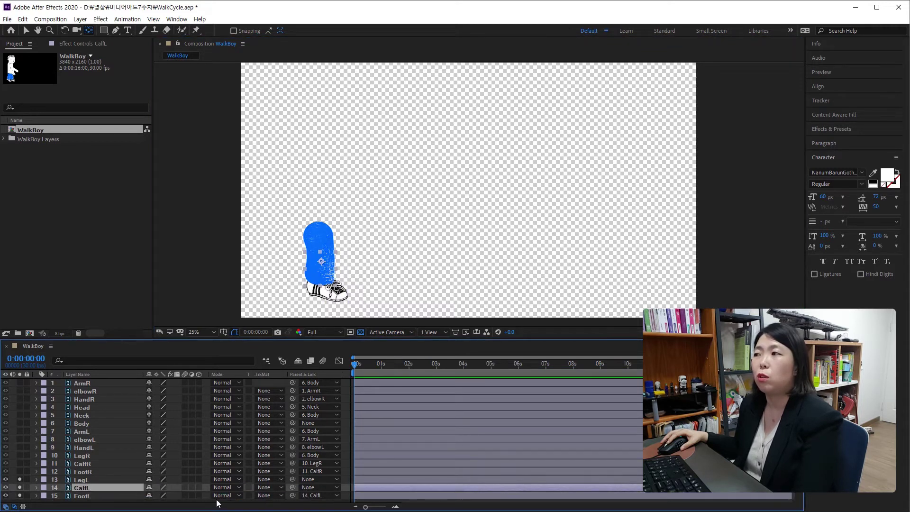
drag(293, 488, 121, 480)
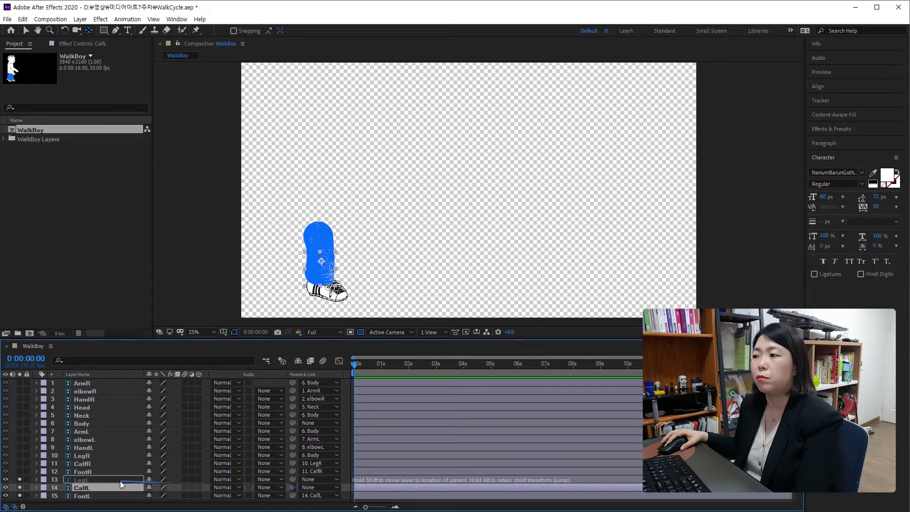
click(121, 480)
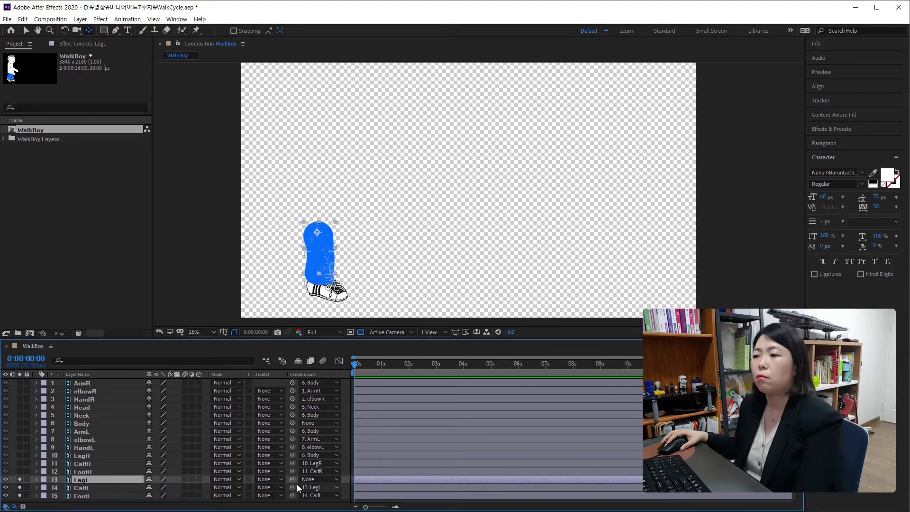
drag(292, 477, 115, 424)
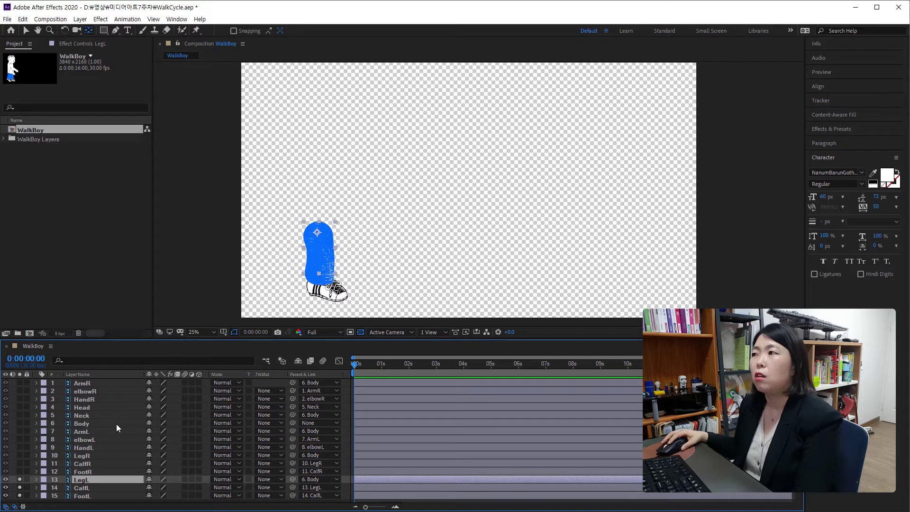
click(115, 424)
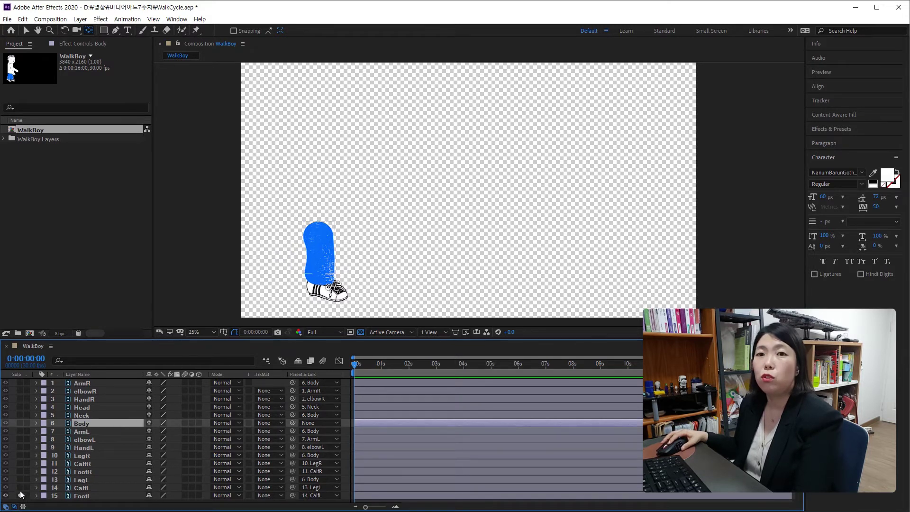
drag(20, 493, 20, 480)
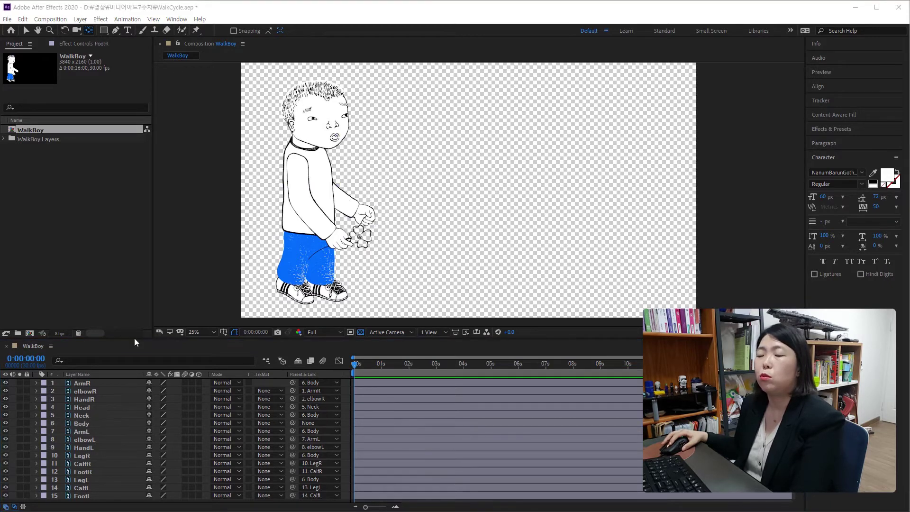
- Enlarge the timeline area so that all layers from ArmR to FootL fit with room to spare
drag(134, 338, 132, 308)
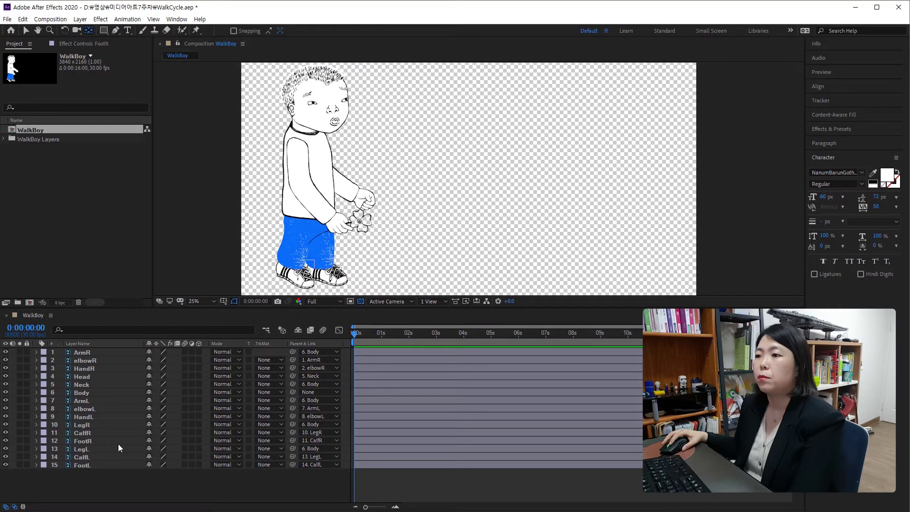
click(89, 467)
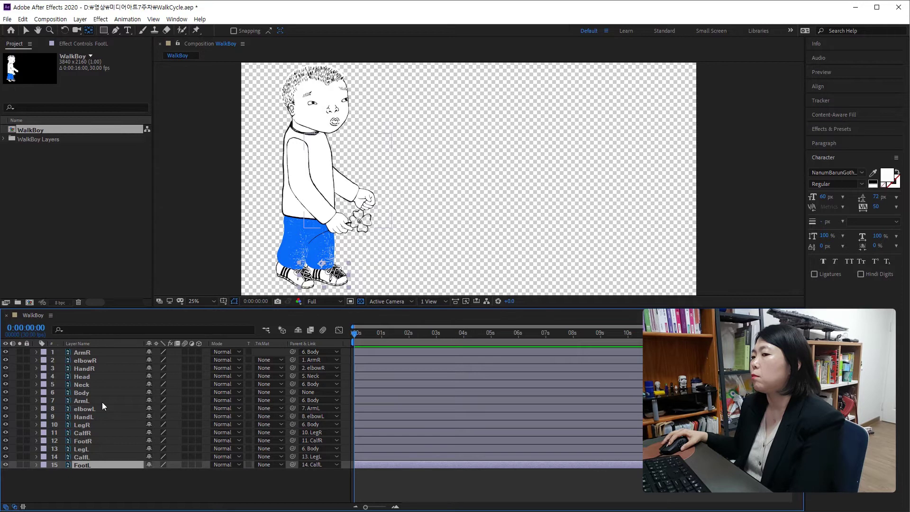
click(84, 456)
- Reveal only the Rotation property of LegL and rotate the leg to -7°
click(85, 450)
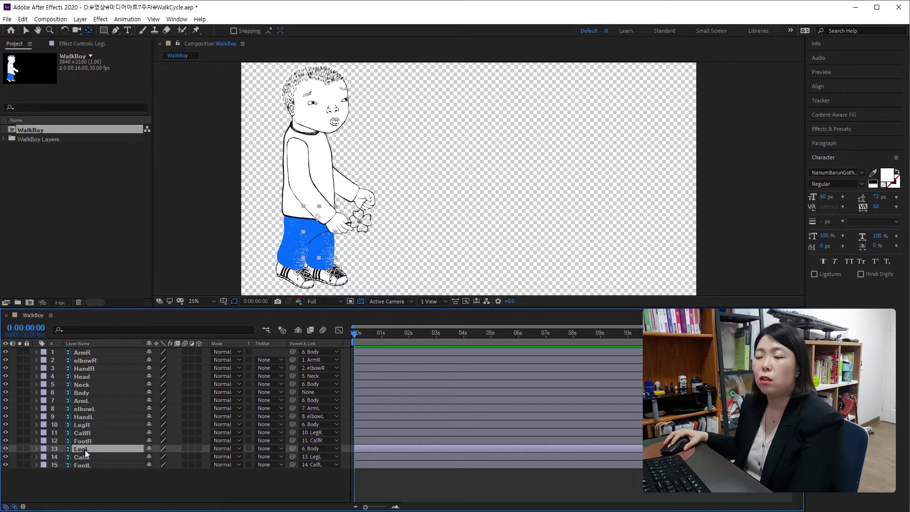
key(r)
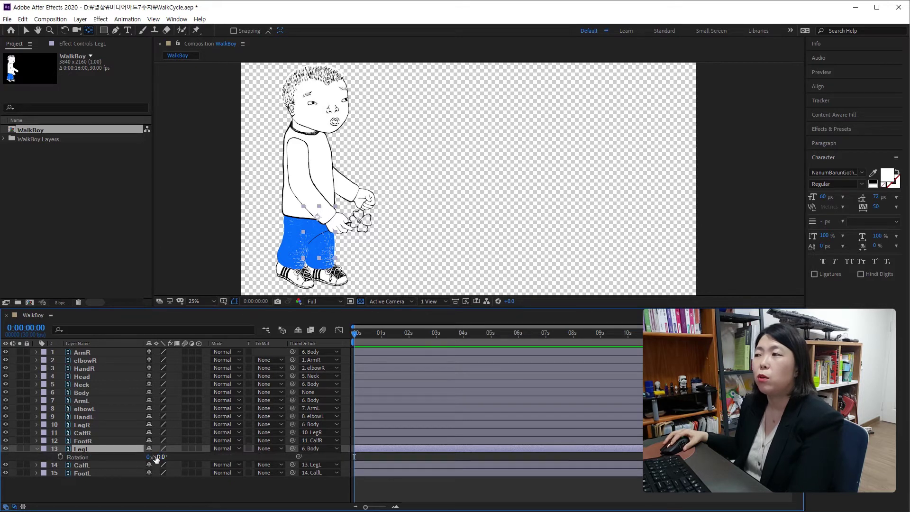
drag(157, 456, 159, 456)
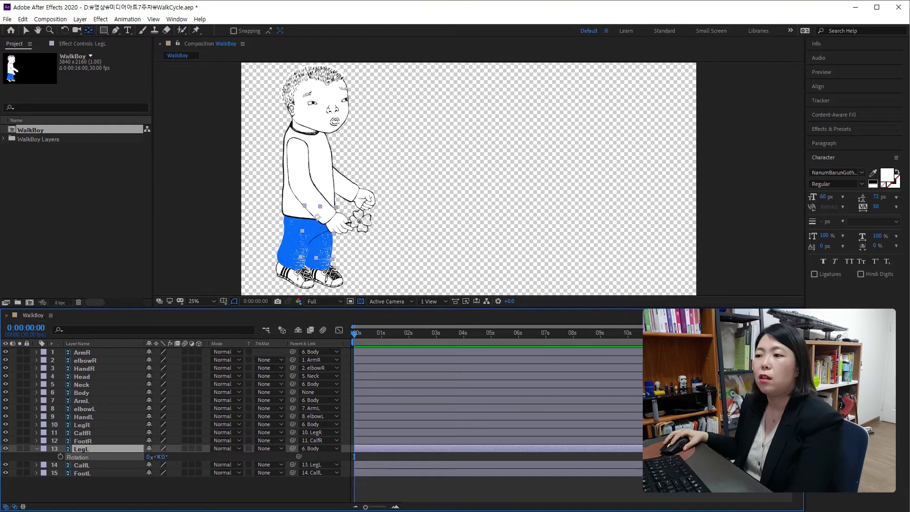
mouse_move(157, 456)
mouse_down()
mouse_move(140, 456)
mouse_move(151, 456)
mouse_up()
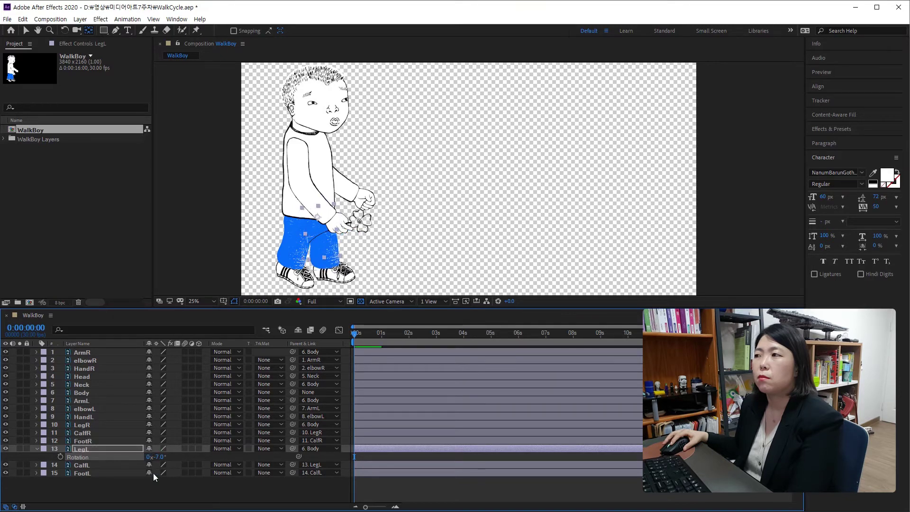
- Undo the last rotation of LegL, and set the parent of both FootR and FootL to None
key(ctrl+z)
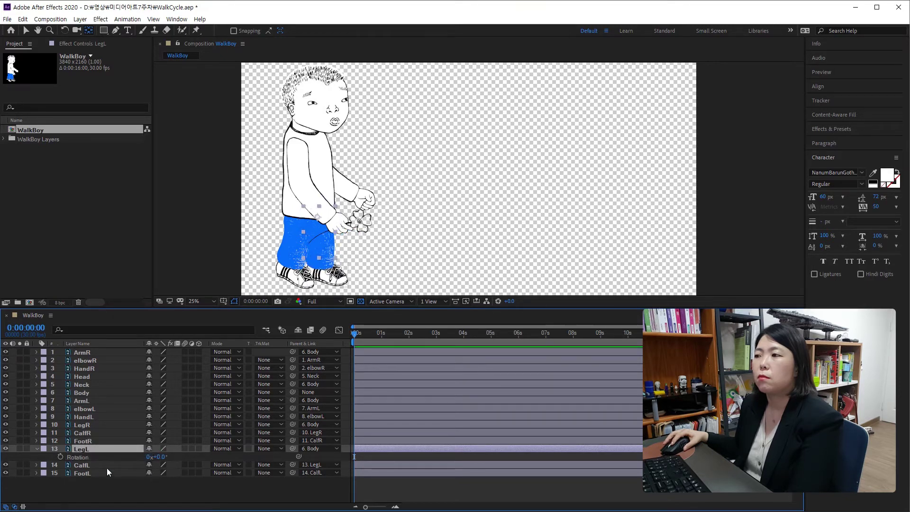
click(127, 484)
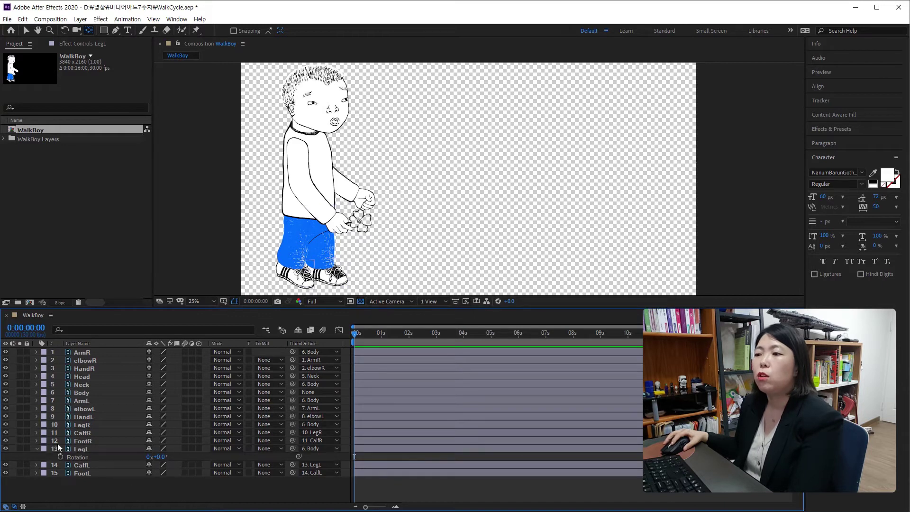
click(82, 473)
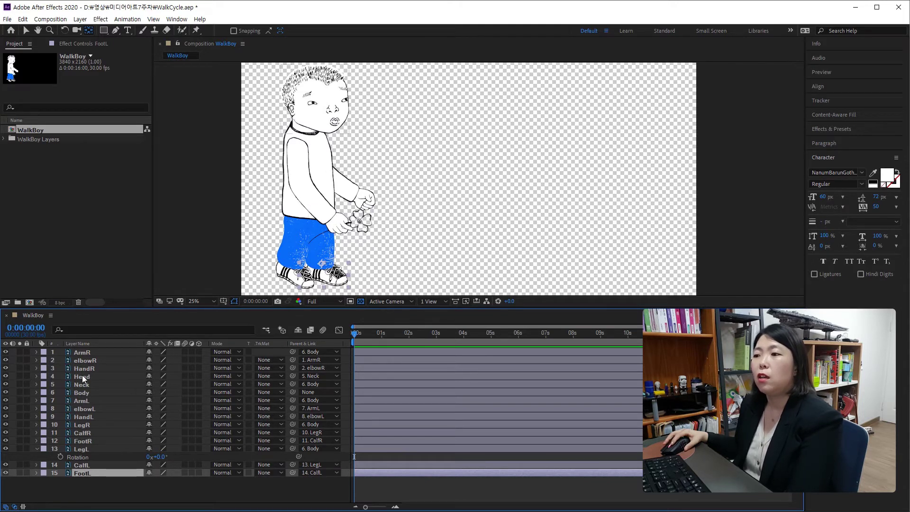
ctrl+click(83, 441)
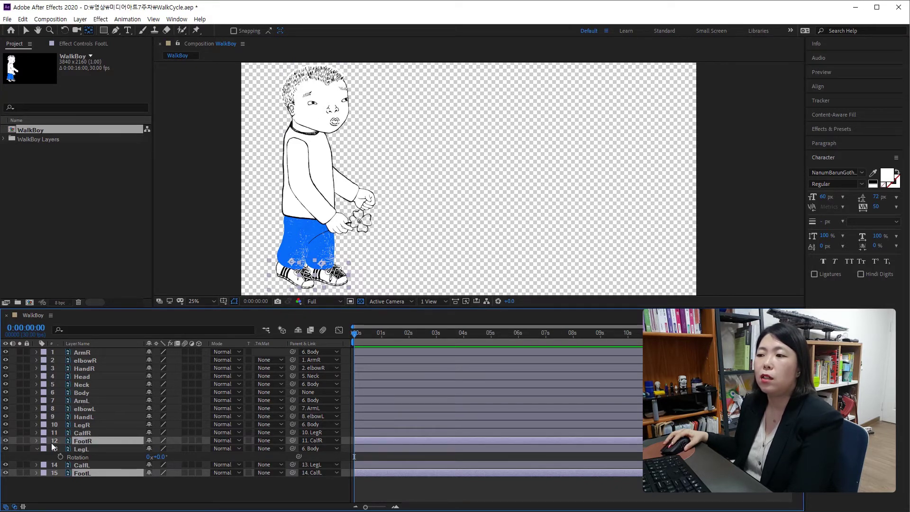
click(337, 439)
click(321, 270)
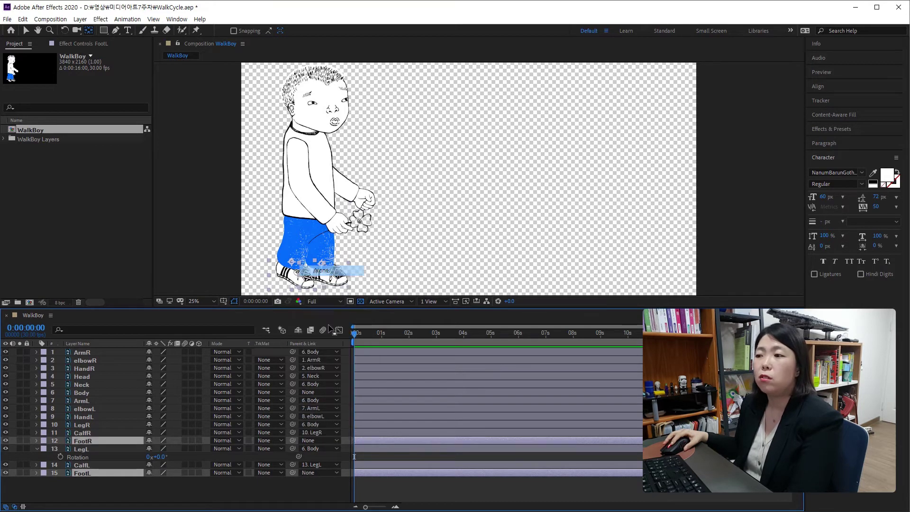
click(337, 473)
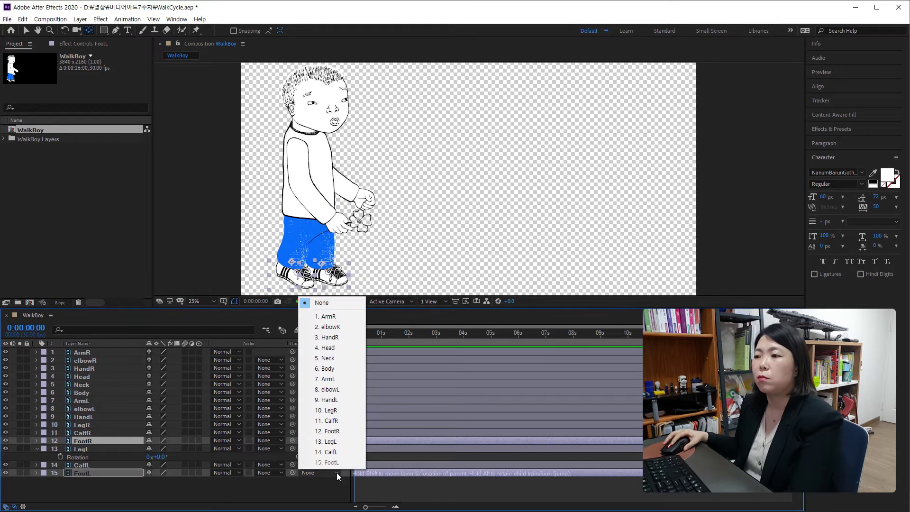
click(305, 488)
click(318, 473)
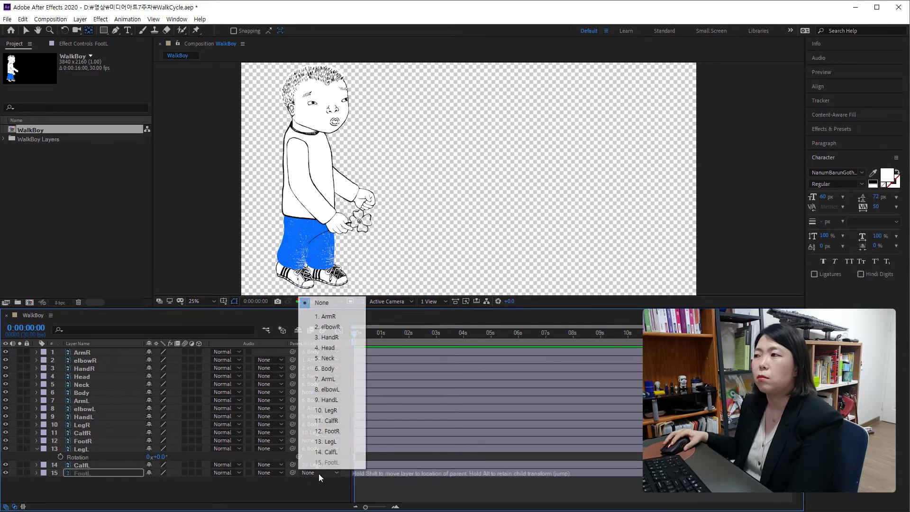
- Select only the FootL layer and reveal its Position property
click(97, 473)
ctrl+click(93, 451)
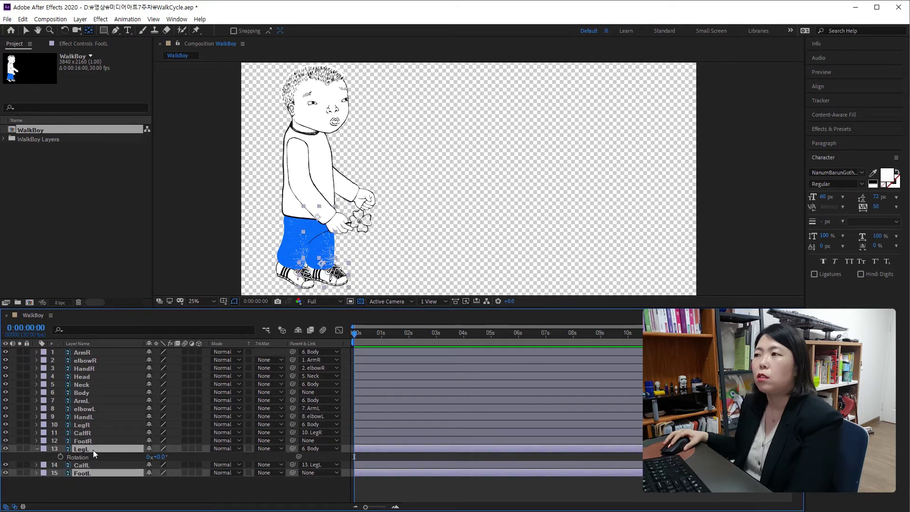
click(99, 478)
click(90, 472)
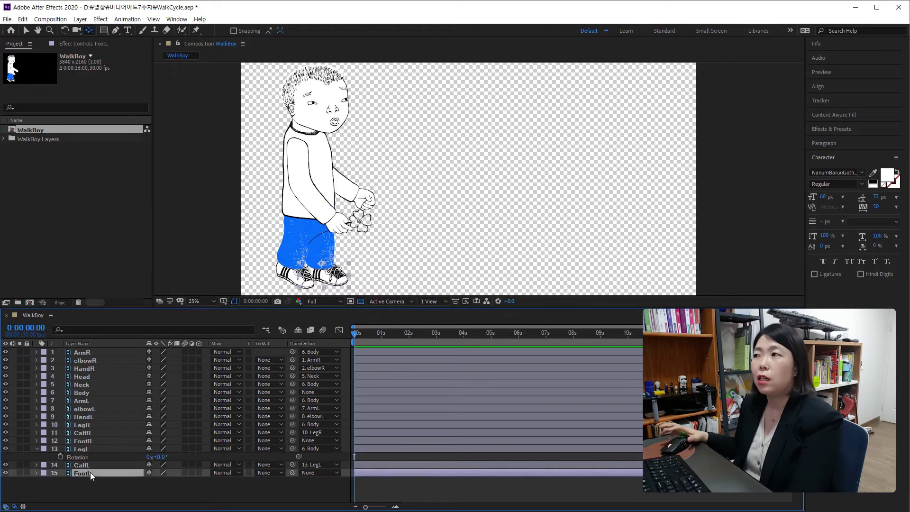
key(p)
- Reveal LegL's Position, try shifting the leg slightly forward, and undo the move
click(88, 450)
key(p)
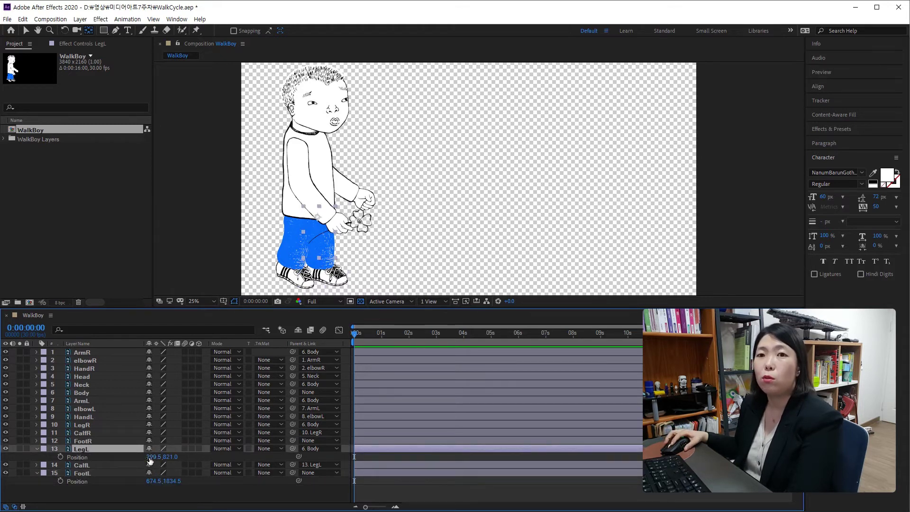
drag(150, 456, 154, 457)
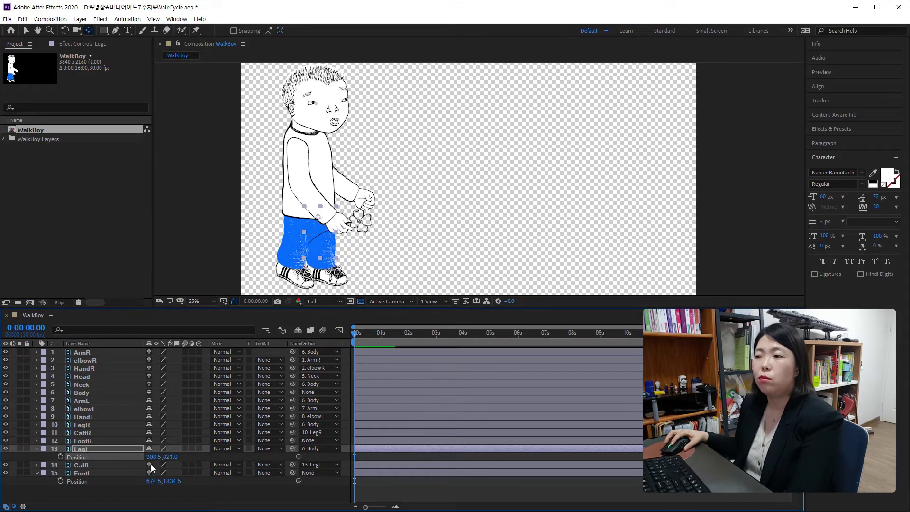
key(ctrl+z)
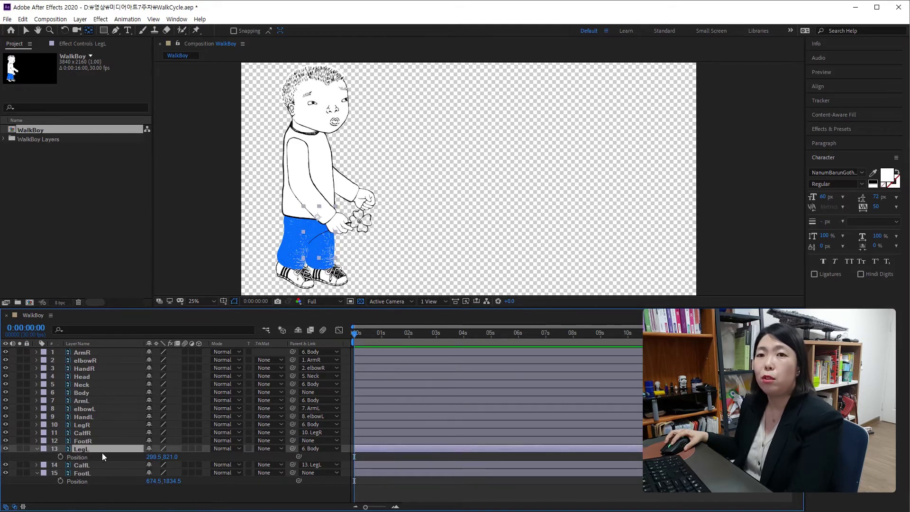
- Reveal FootR's Position, collapse LegL, and set the horizontal position of FootR to 305 and of FootL to 772.5
click(90, 440)
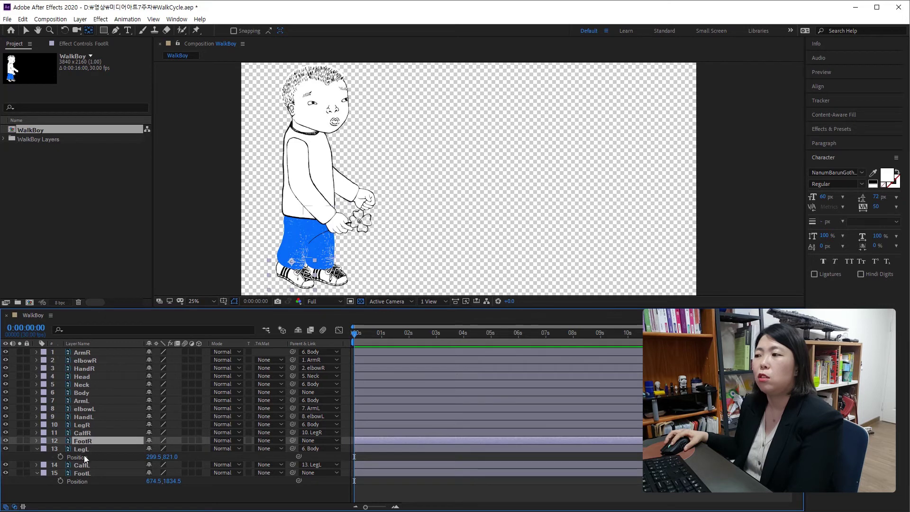
key(p)
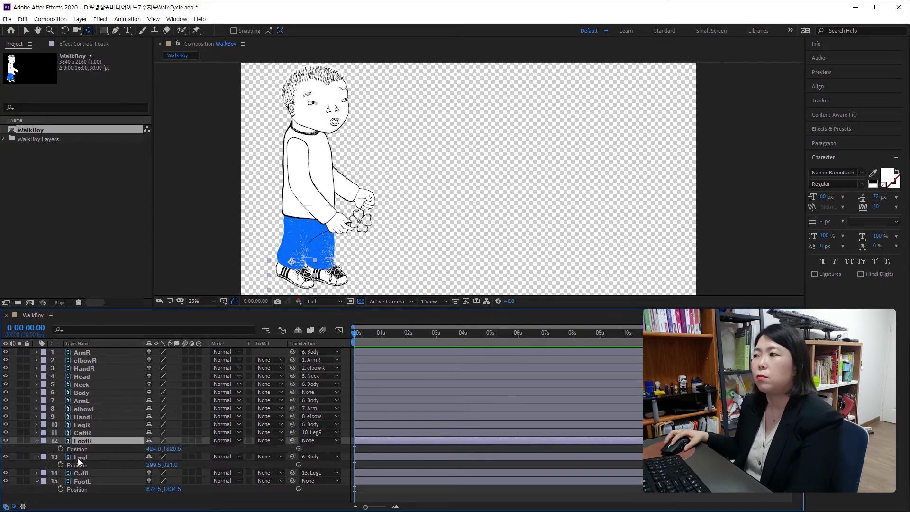
click(36, 456)
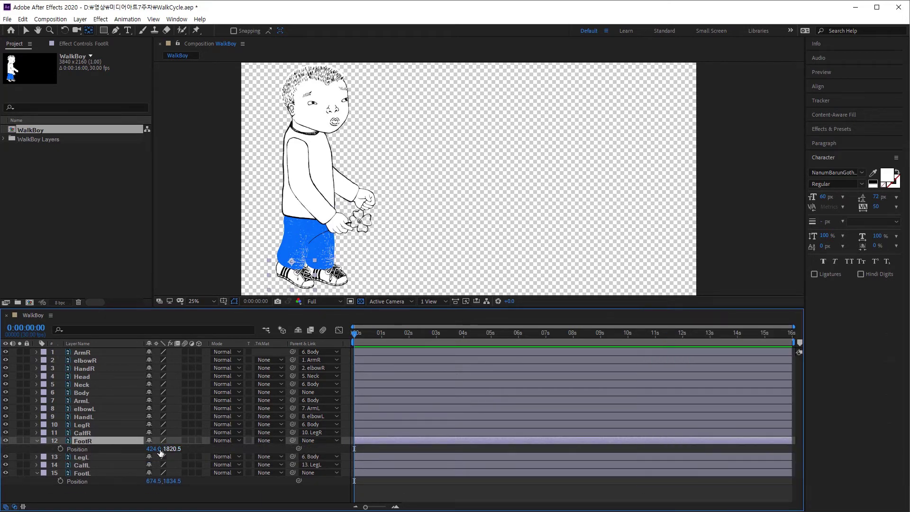
drag(153, 449, 96, 449)
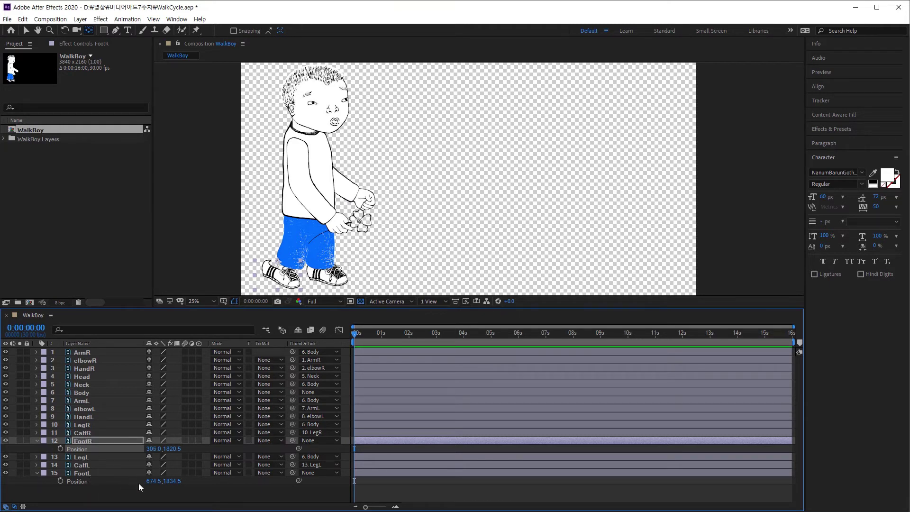
drag(150, 481, 192, 478)
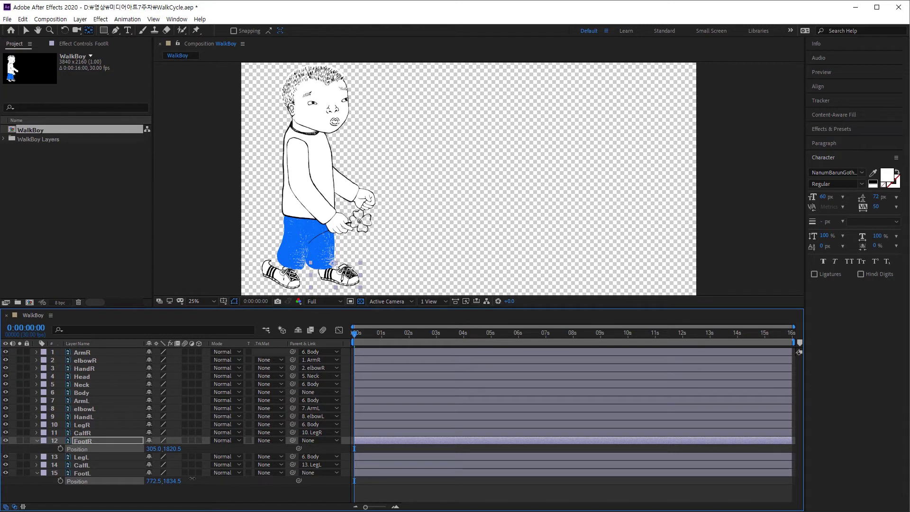
- Select LegL and LegR together and set their parent to None
click(97, 441)
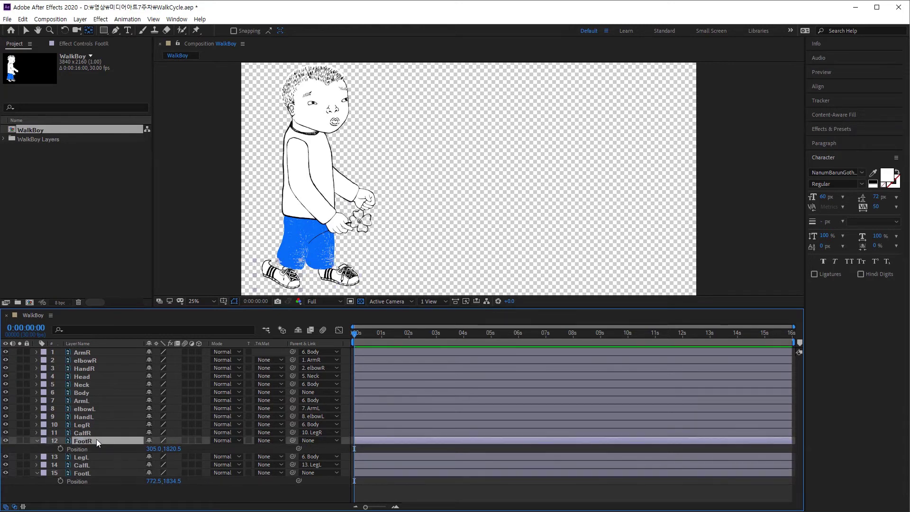
click(92, 457)
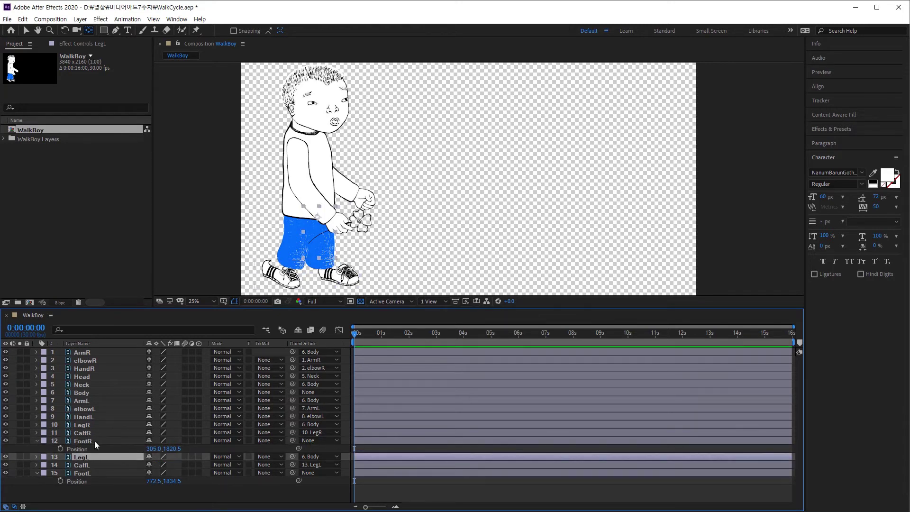
ctrl+click(94, 423)
click(334, 425)
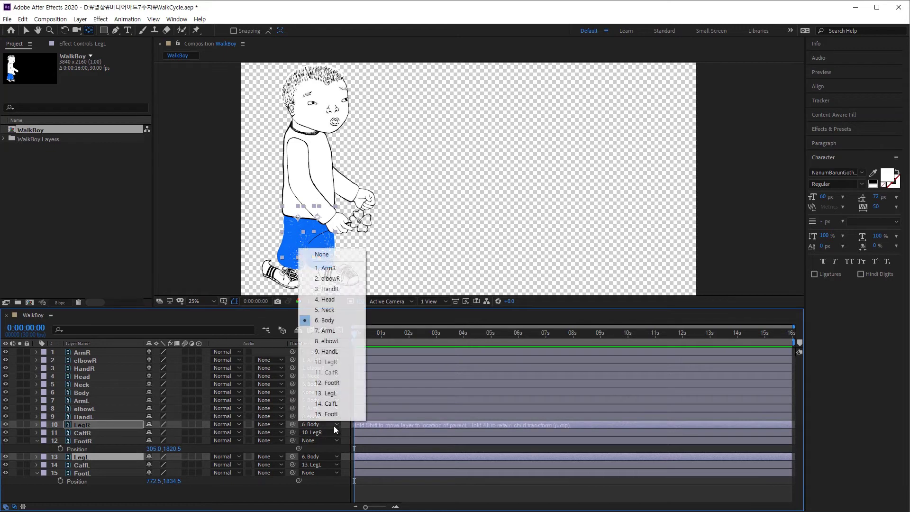
click(334, 255)
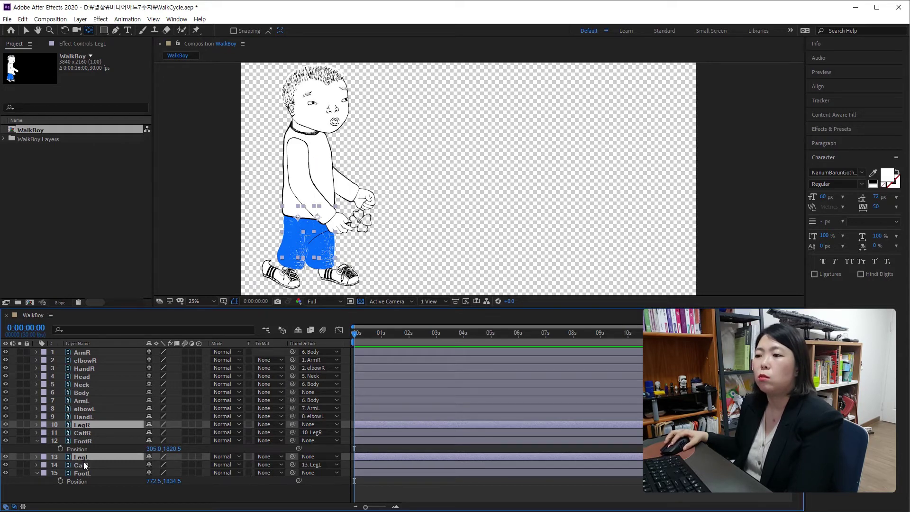
click(96, 485)
- Reveal LegL's Rotation property and rotate the thigh forward to -14°
click(90, 457)
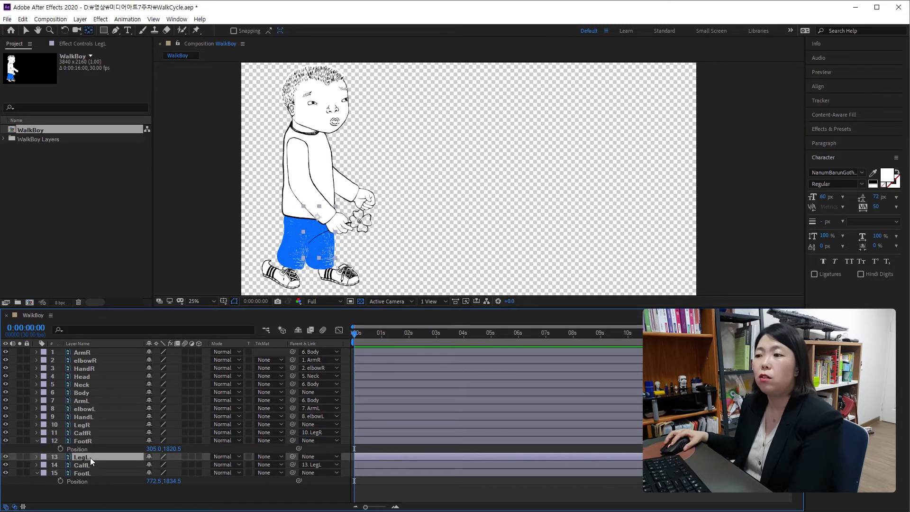
key(r)
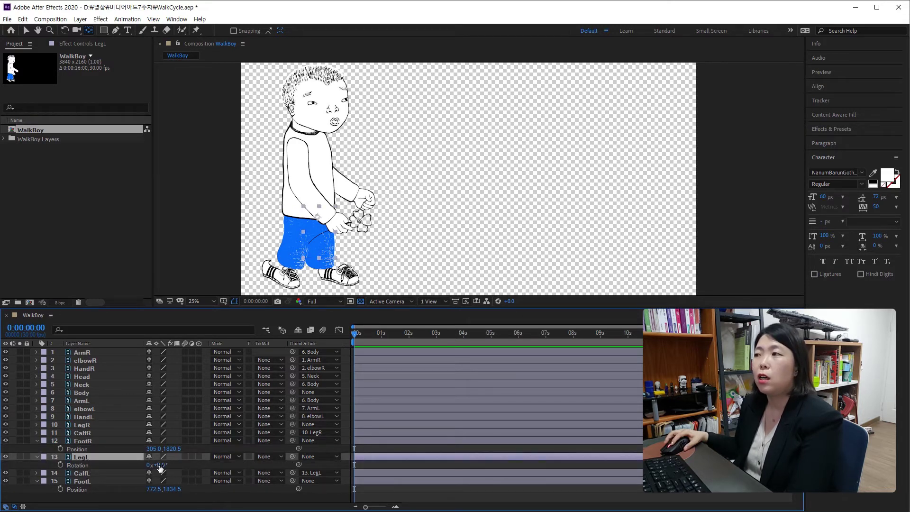
drag(159, 466, 151, 465)
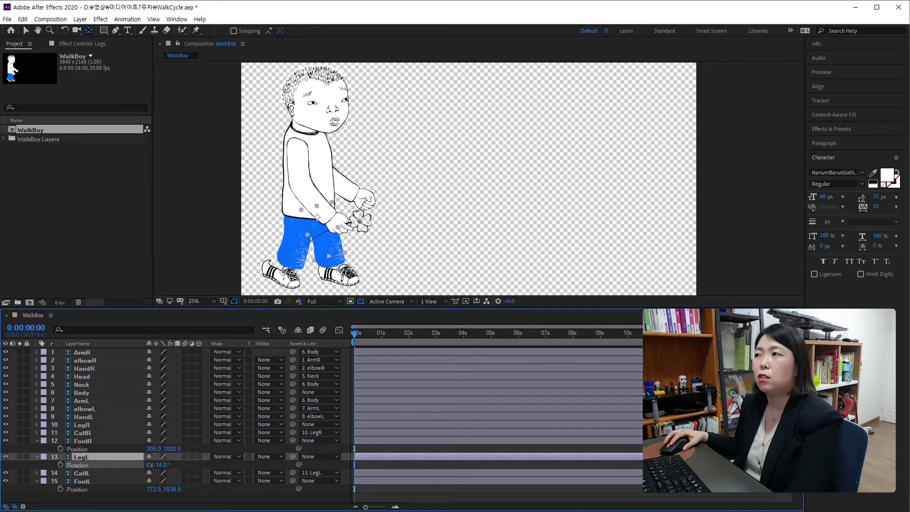
- Reveal CalfL's Rotation and set it to 6°, and swing LegL further forward to -21°
click(90, 473)
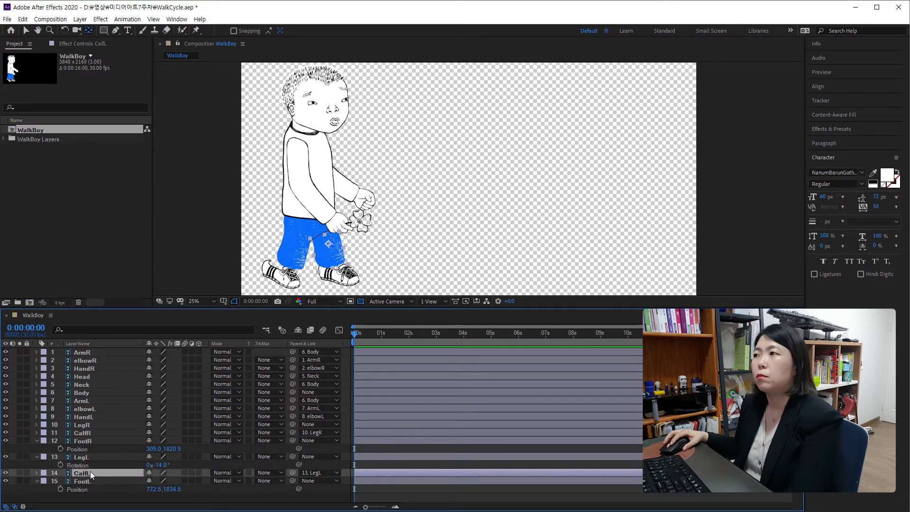
key(r)
drag(157, 482, 150, 480)
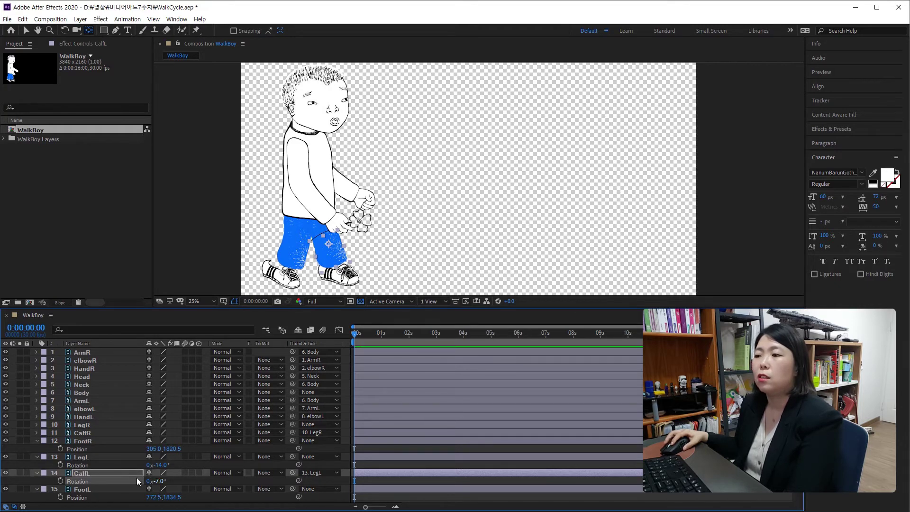
drag(155, 481, 157, 480)
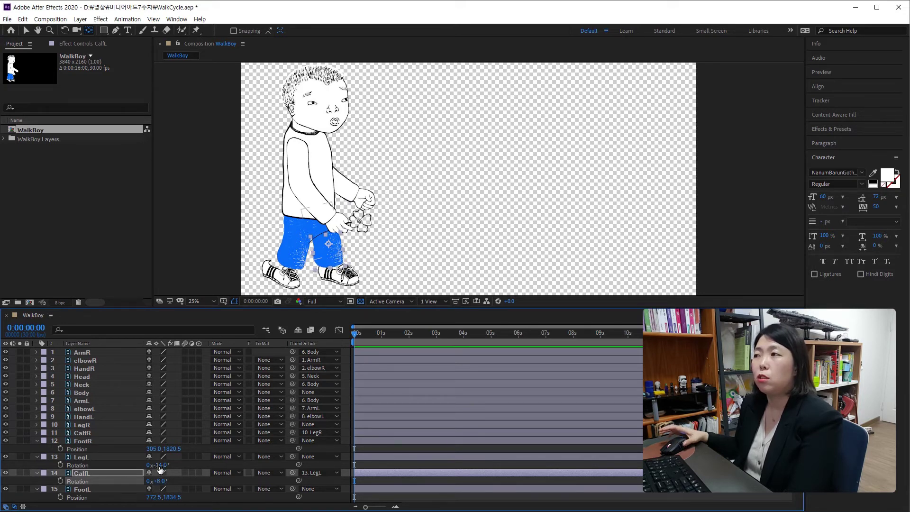
drag(160, 465, 156, 465)
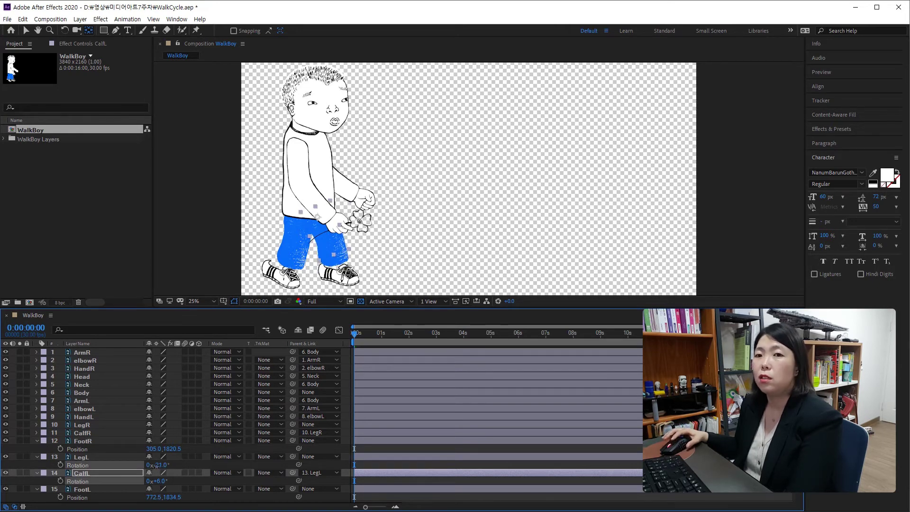
click(156, 466)
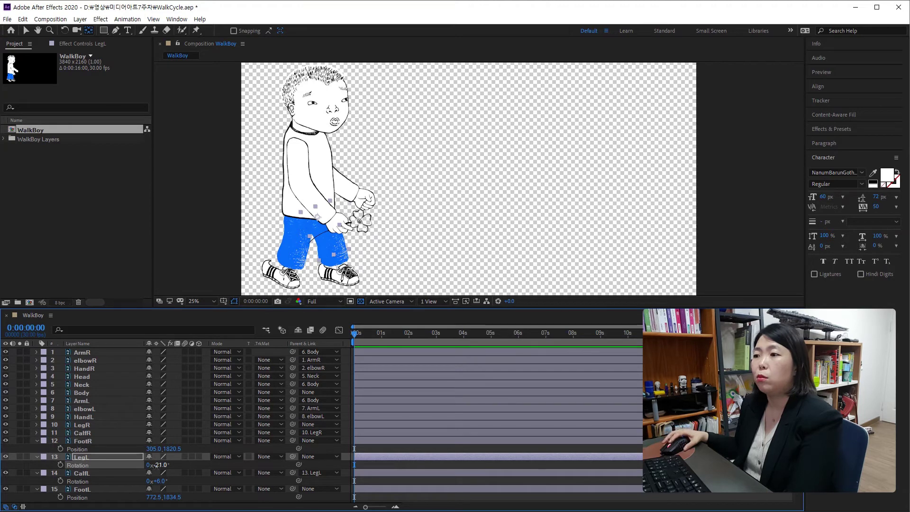
- Rotate LegR to 8° and CalfR to 7° so that the rear leg reaches its foot
click(113, 439)
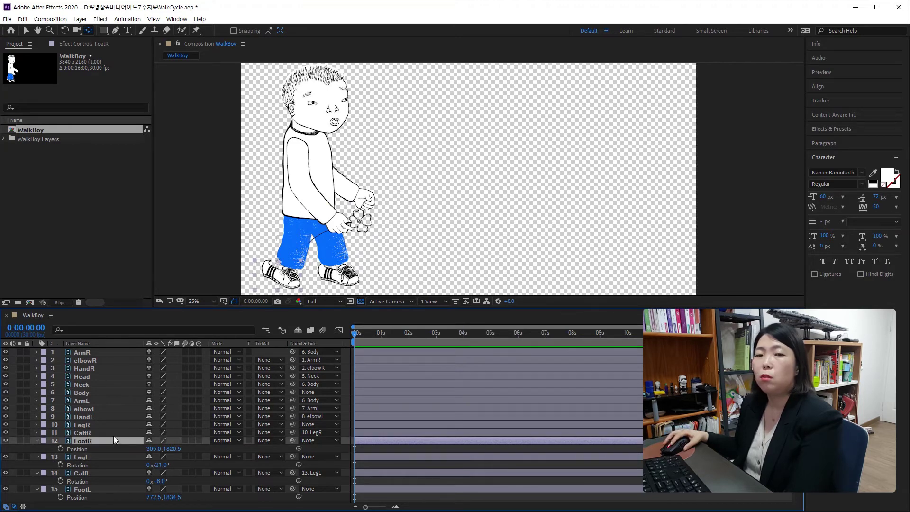
click(113, 436)
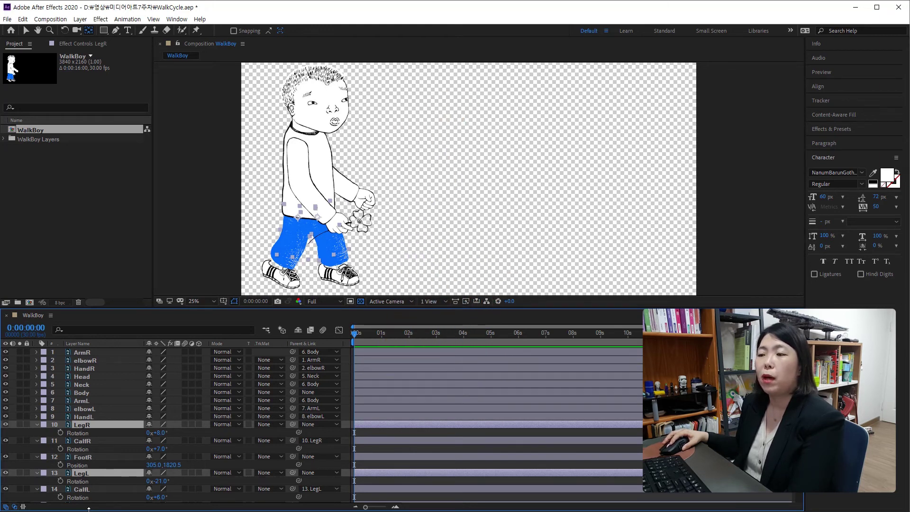
- Reveal Body's Position, lower the body to a vertical position of 1075, and set a Position keyframe at 0:00:00:00
click(103, 393)
key(p)
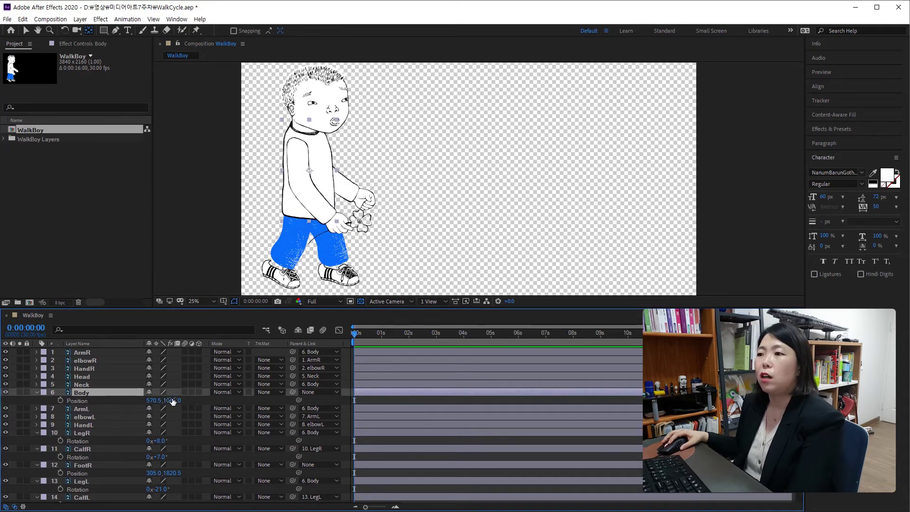
drag(173, 402, 191, 393)
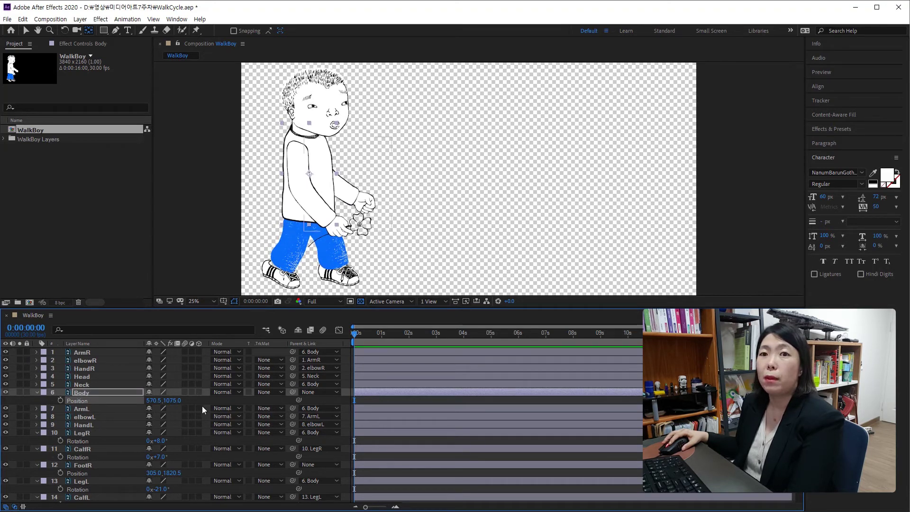
click(60, 400)
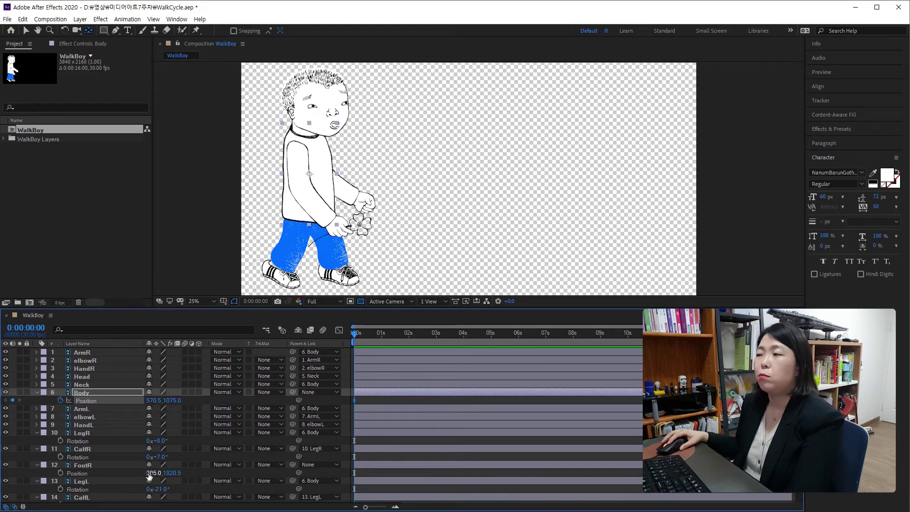
- Shift the rear foot, FootR, slightly forward and up to Position 318.0, 1813.5
scroll(93, 469, down, 1)
click(87, 491)
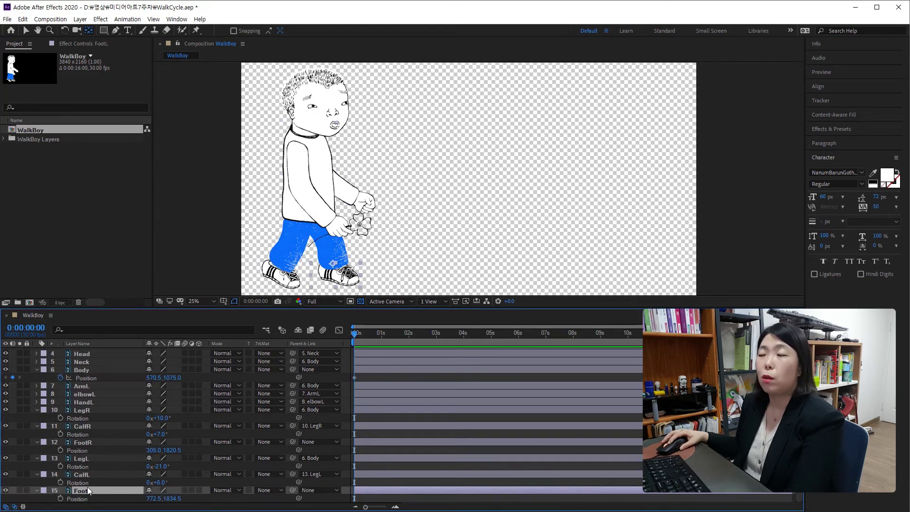
click(90, 441)
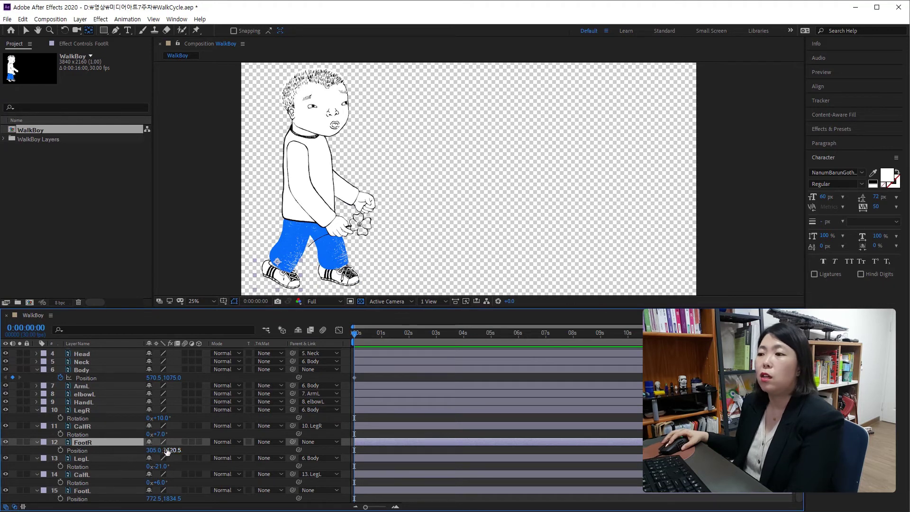
drag(167, 452, 161, 451)
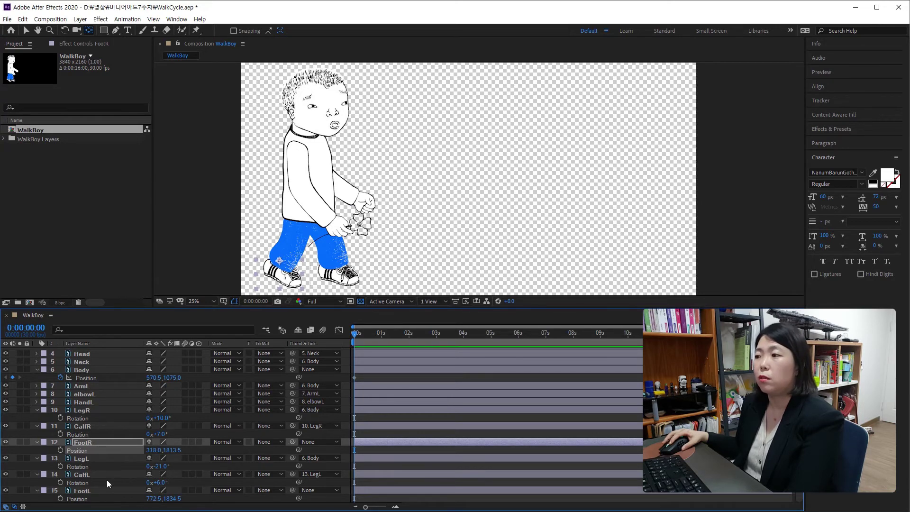
- Set starting keyframes at 0:00:00:00 for the Position of FootR and FootL and the Rotation of LegL, CalfL, CalfR and LegR
click(59, 450)
click(59, 465)
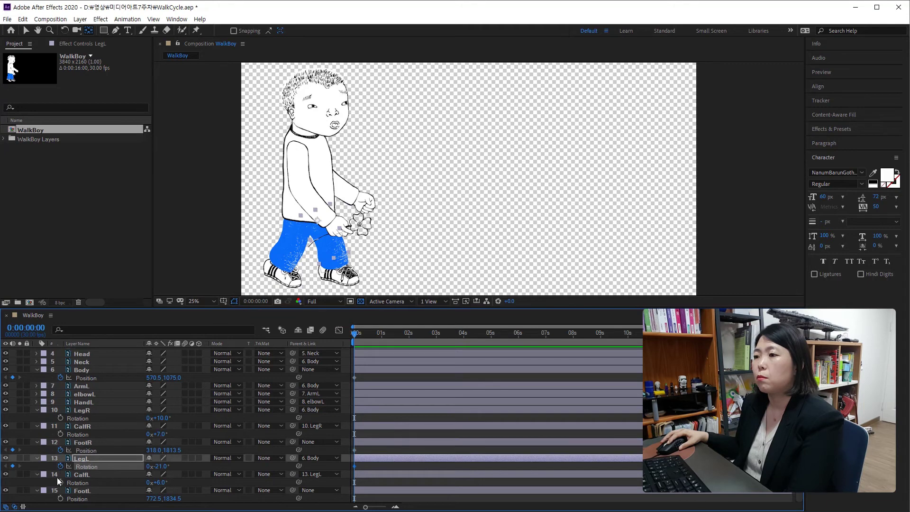
click(60, 482)
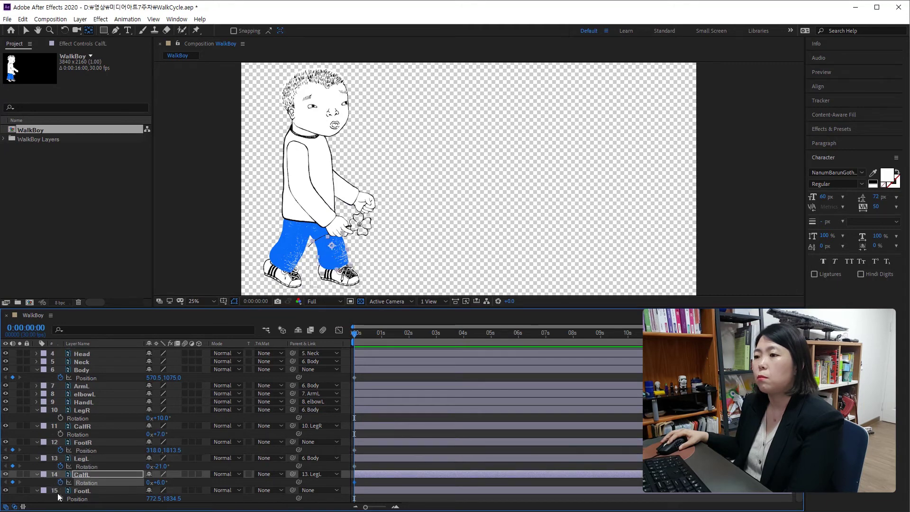
click(61, 497)
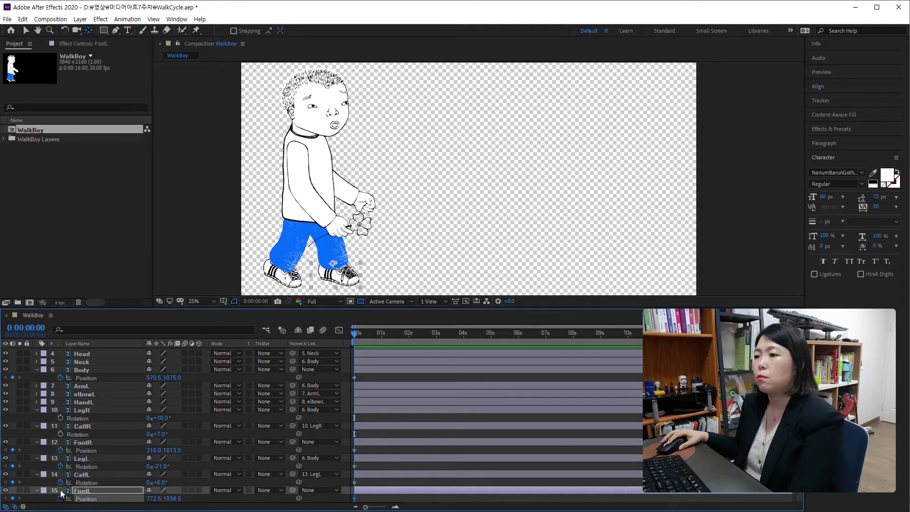
click(60, 434)
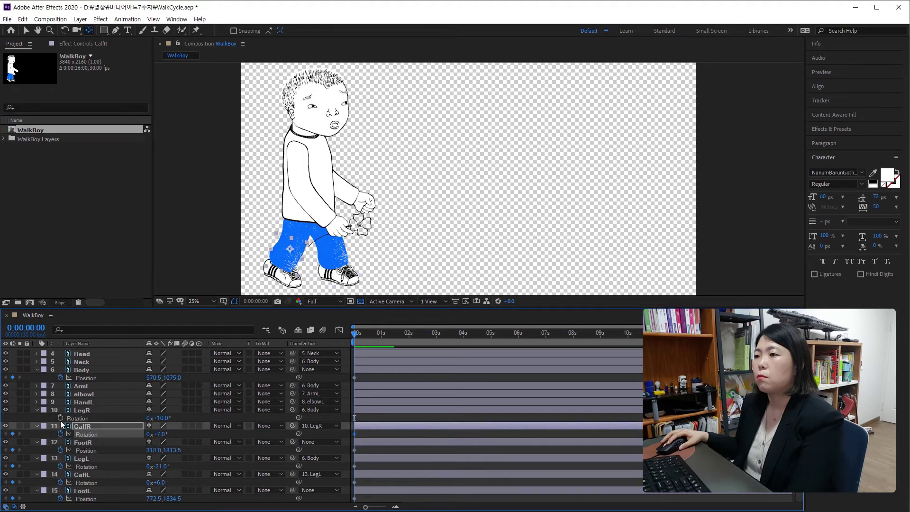
click(61, 418)
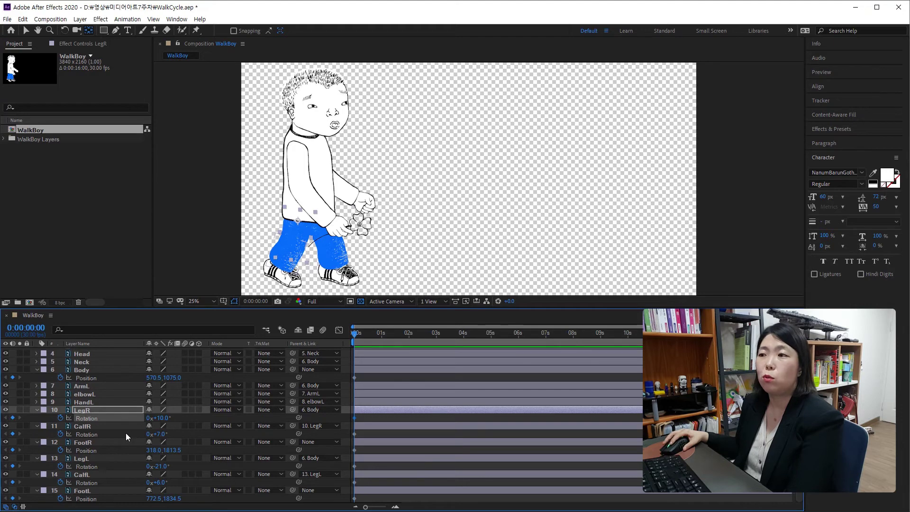
- Assign the Aqua label colour to the left-side layers ArmL, elbowL, HandL, LegL, CalfL and FootL
click(98, 490)
shift+click(98, 474)
shift+click(98, 459)
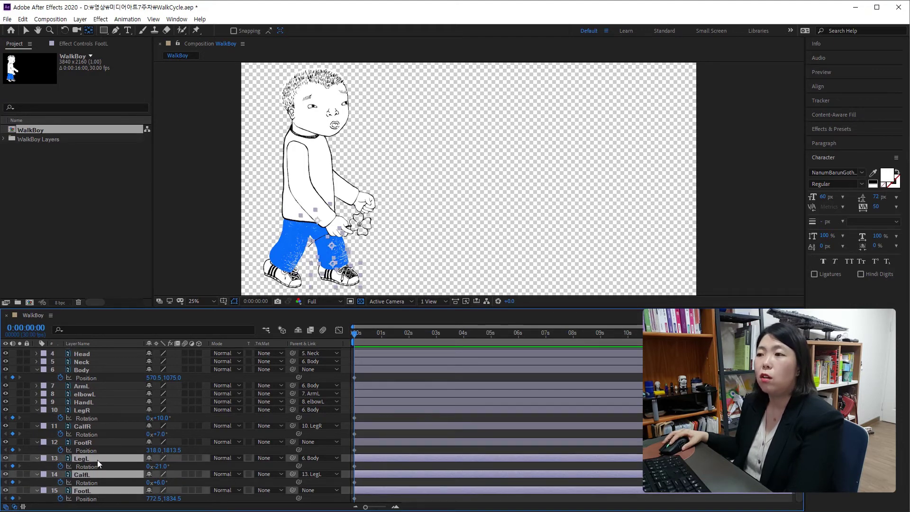
ctrl+click(97, 402)
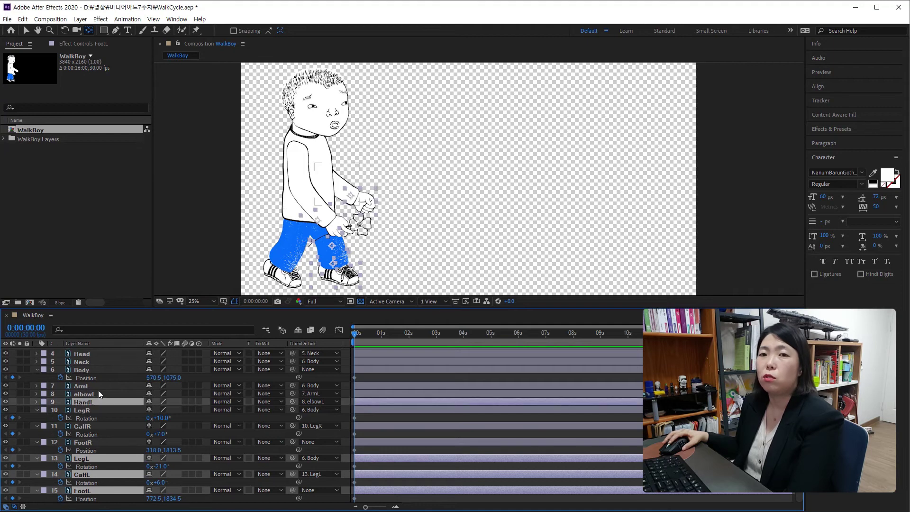
ctrl+click(97, 393)
ctrl+click(96, 386)
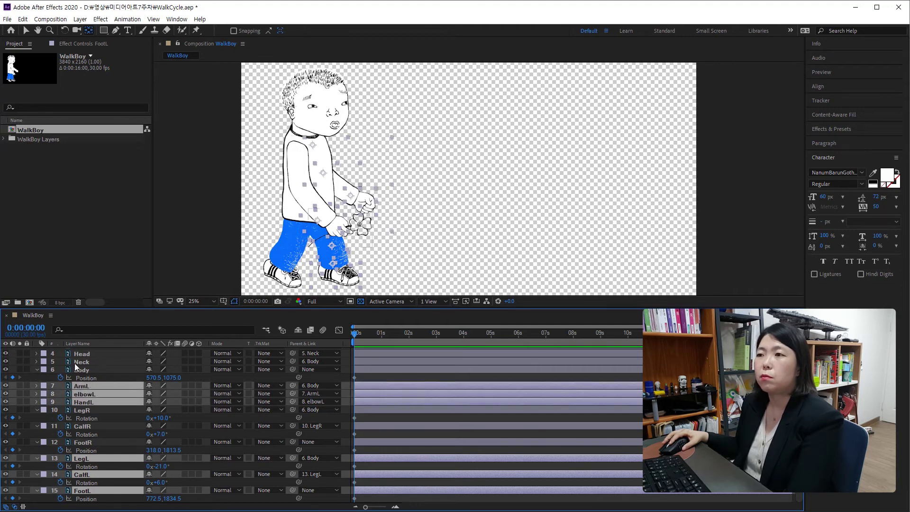
click(44, 386)
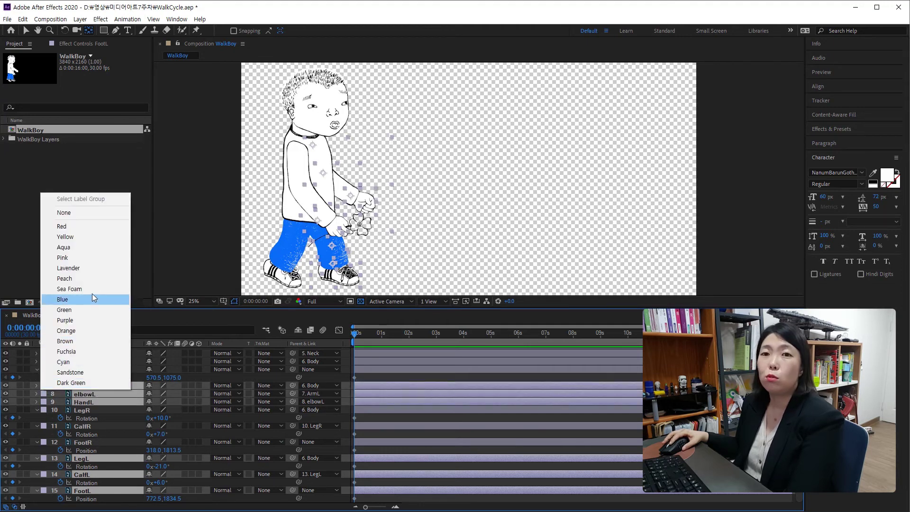
click(93, 246)
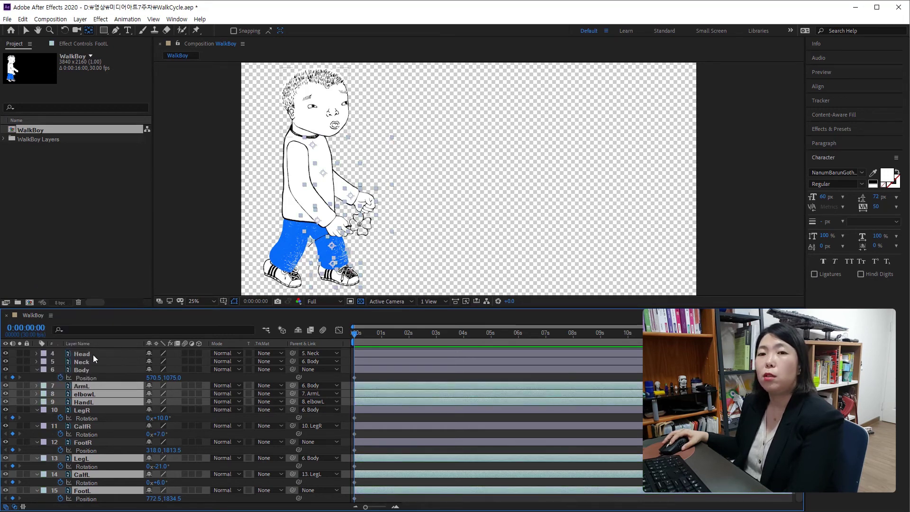
- Assign the Orange label colour to the right-side layers ArmR, elbowR, HandR, LegR, CalfR and FootR
mouse_move(93, 354)
mouse_down()
mouse_move(95, 371)
mouse_move(95, 351)
mouse_up()
scroll(96, 371, up, 2)
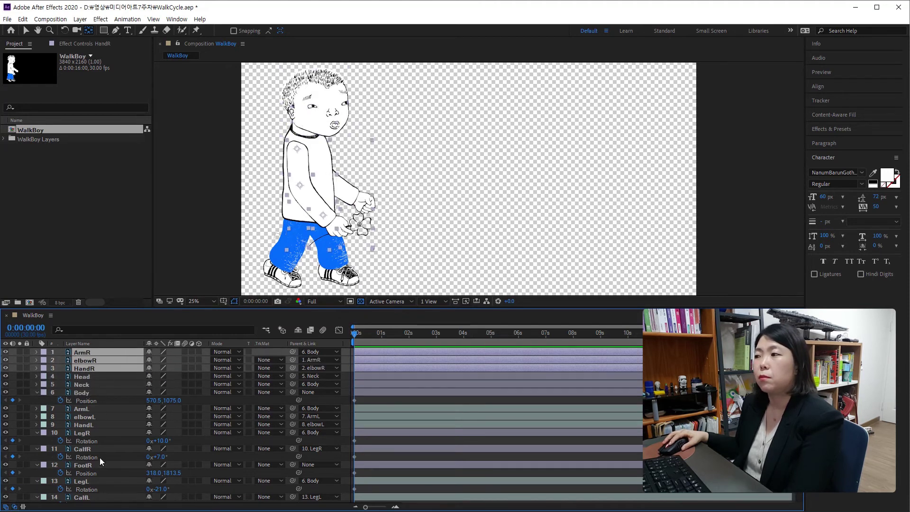
ctrl+click(95, 433)
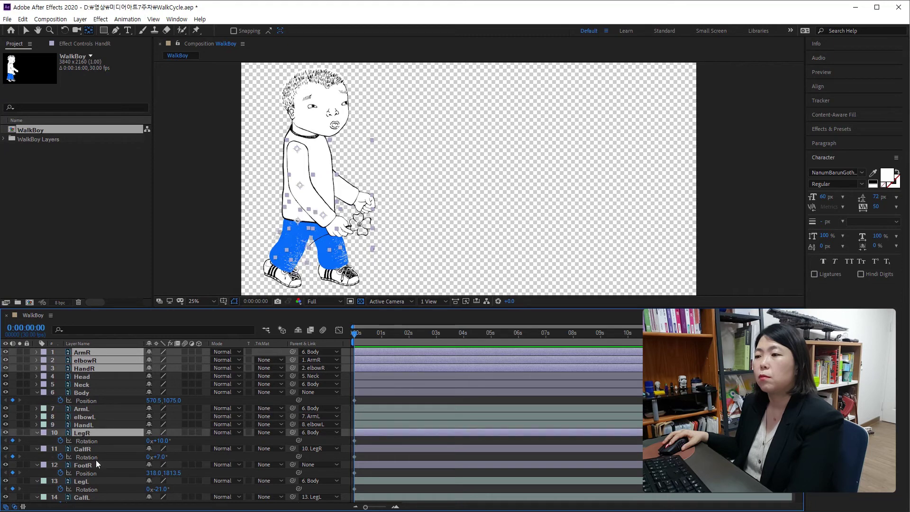
ctrl+click(96, 449)
ctrl+click(96, 465)
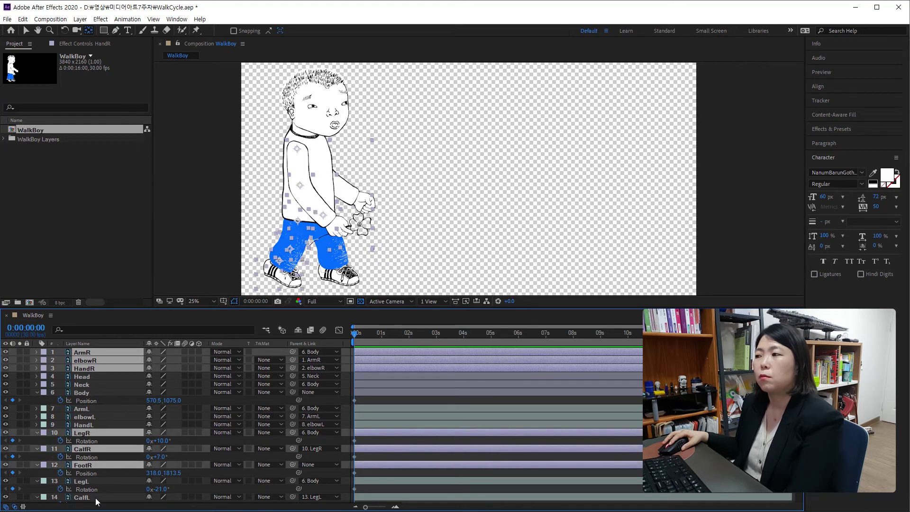
click(45, 433)
click(84, 377)
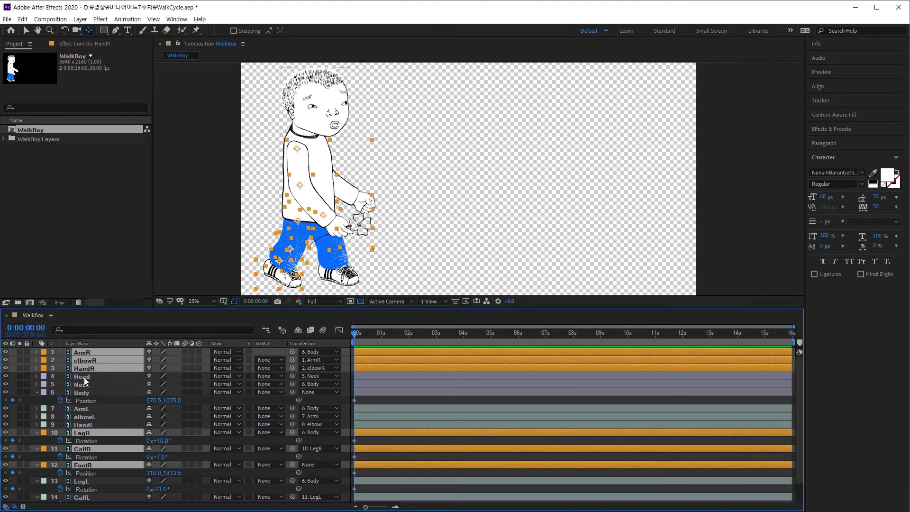
- Assign the Peach label colour to the Head, Neck and Body layers
click(88, 408)
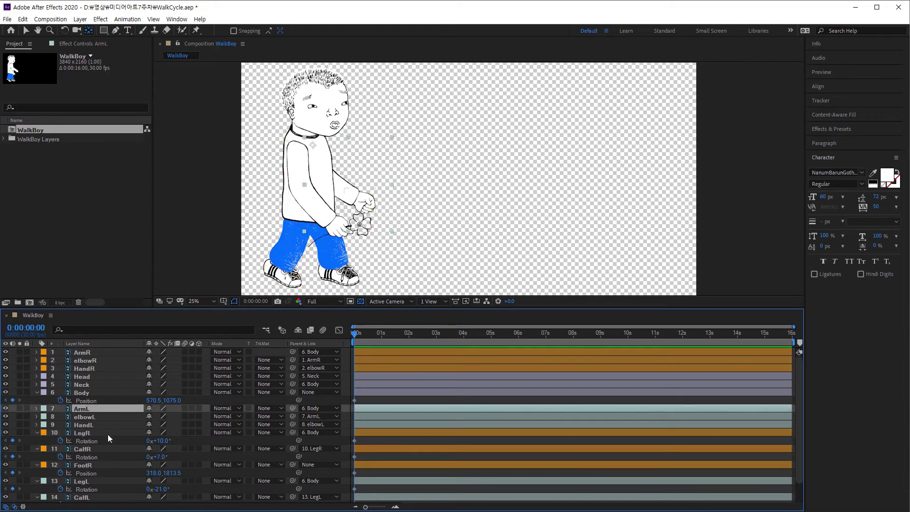
click(81, 385)
click(86, 393)
ctrl+click(84, 384)
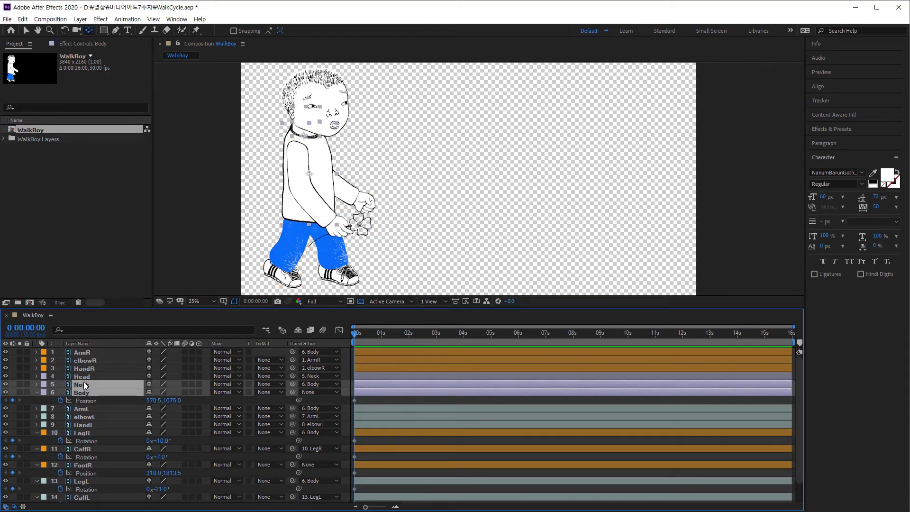
ctrl+click(83, 377)
click(44, 376)
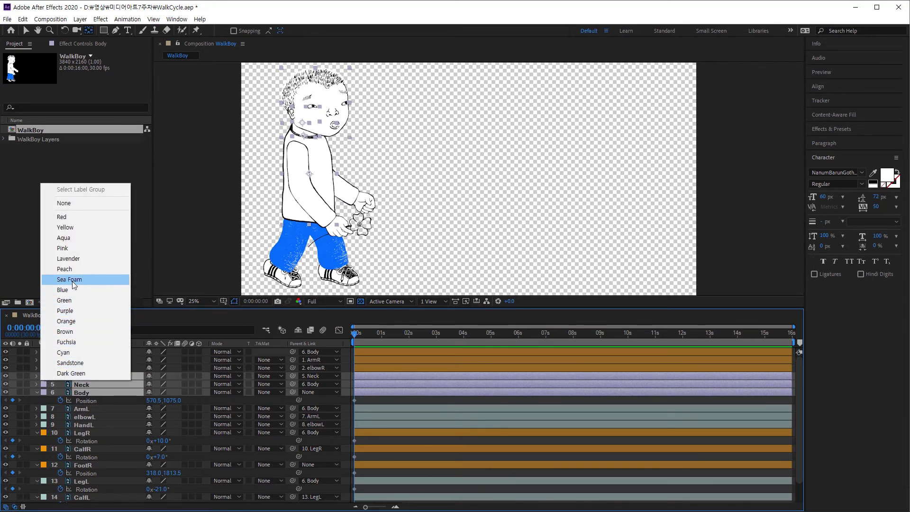
click(72, 269)
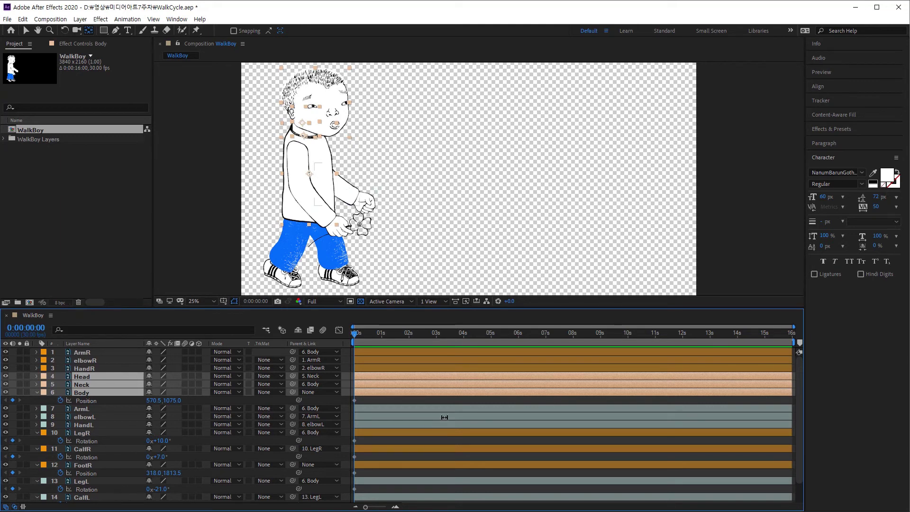
click(411, 415)
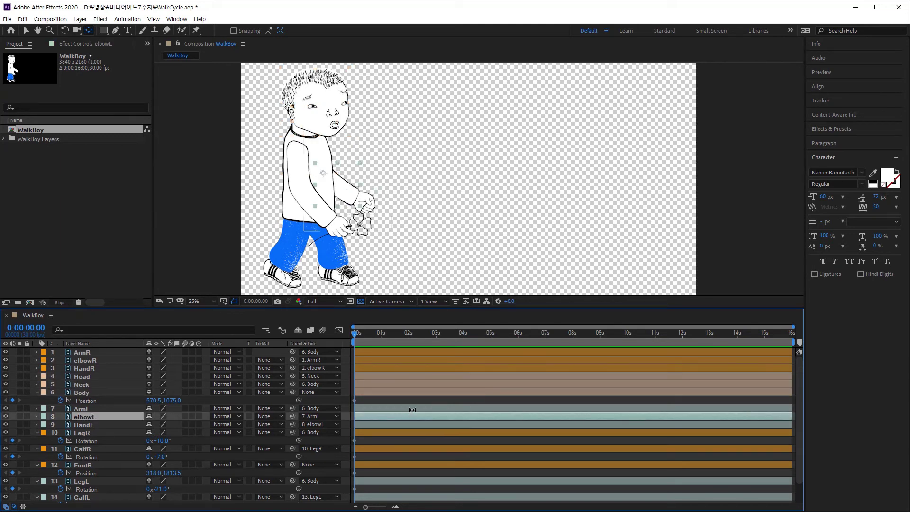
click(414, 424)
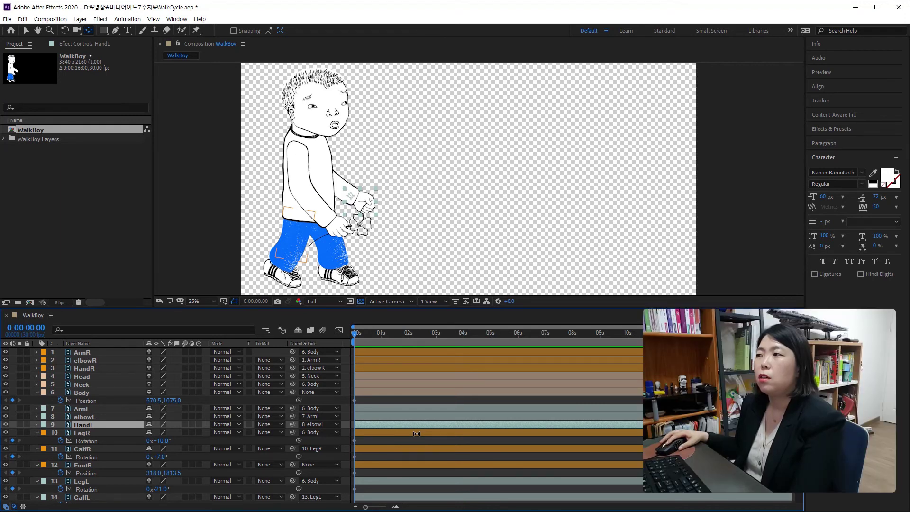
click(90, 377)
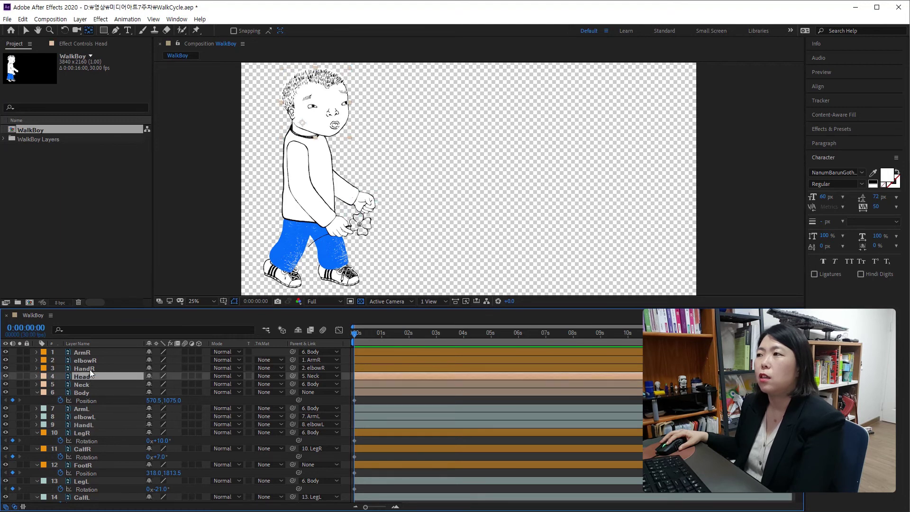
click(85, 354)
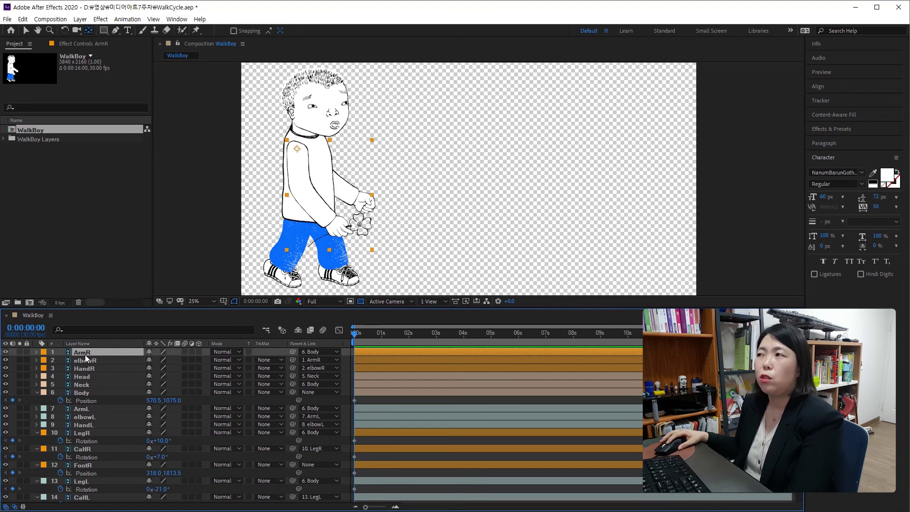
- Reveal ArmL's Rotation, swing the arm forward to -21° and set a Rotation keyframe at 0:00:00:00
scroll(88, 379, down, 2)
click(87, 393)
key(r)
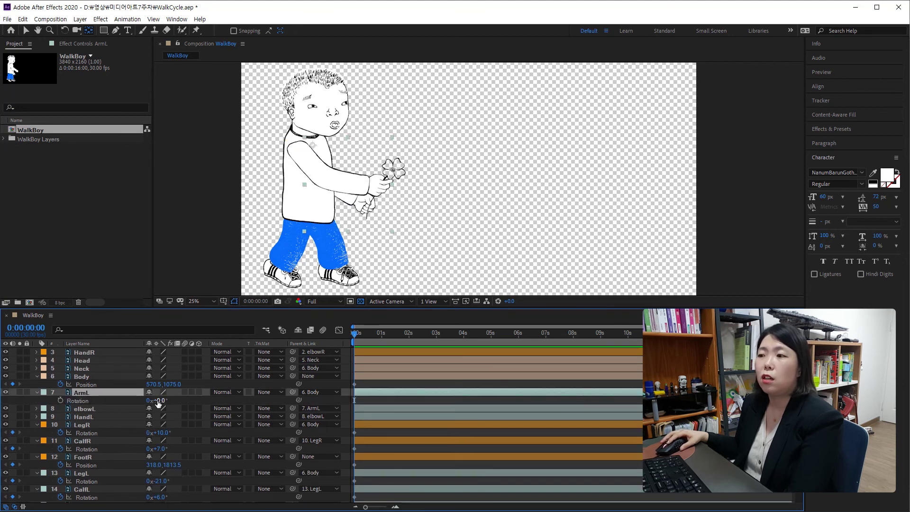
drag(149, 400, 186, 396)
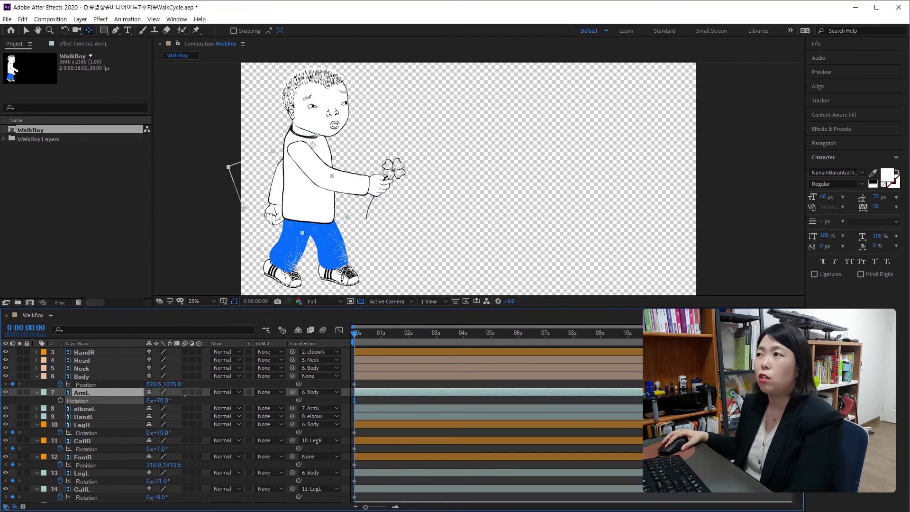
drag(186, 395, 148, 401)
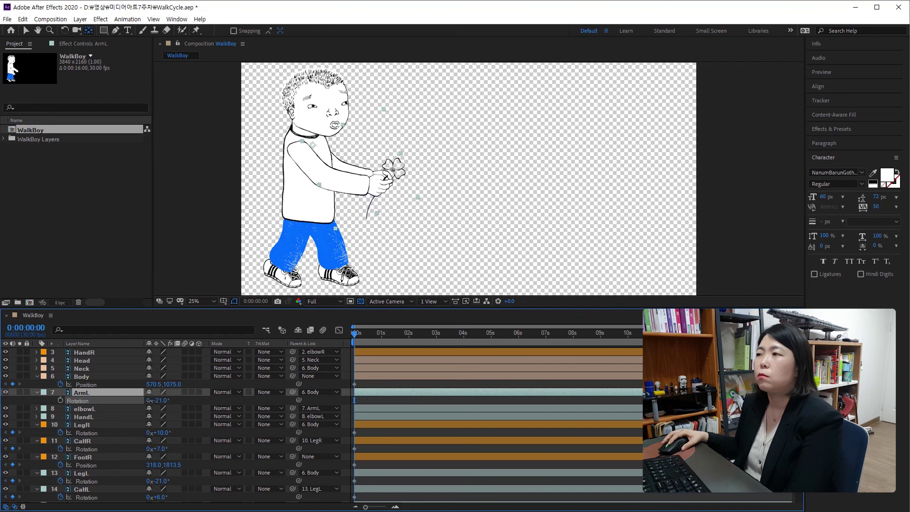
scroll(99, 423, up, 1)
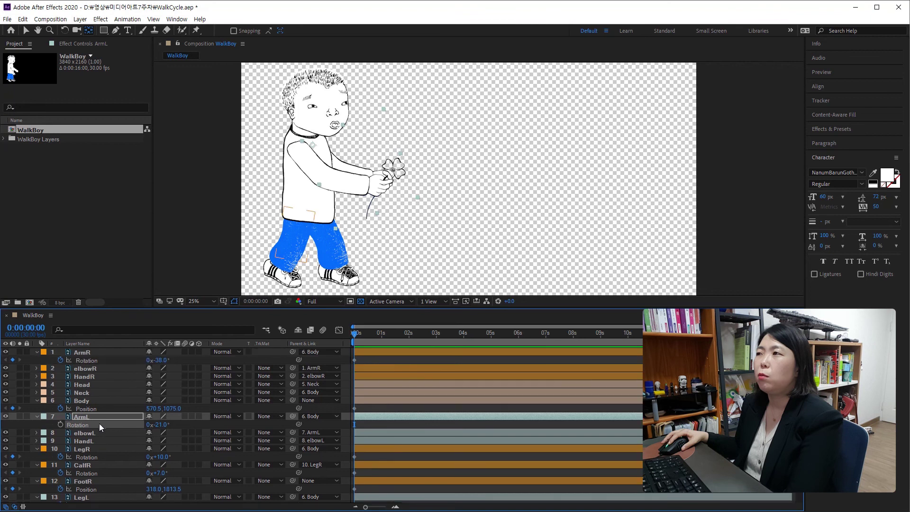
click(60, 424)
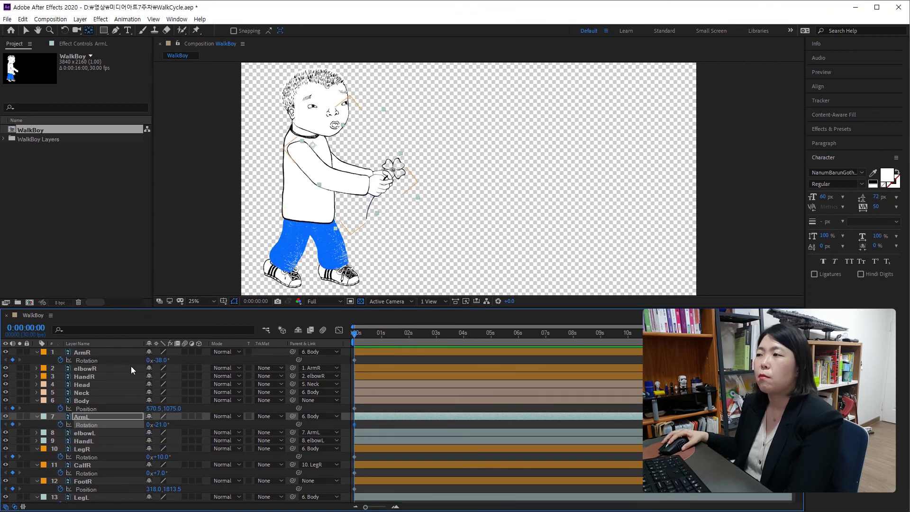
- Swing ArmR backward to a Rotation of 41° and reveal elbowR's Rotation, setting it to 19°
drag(159, 361, 190, 356)
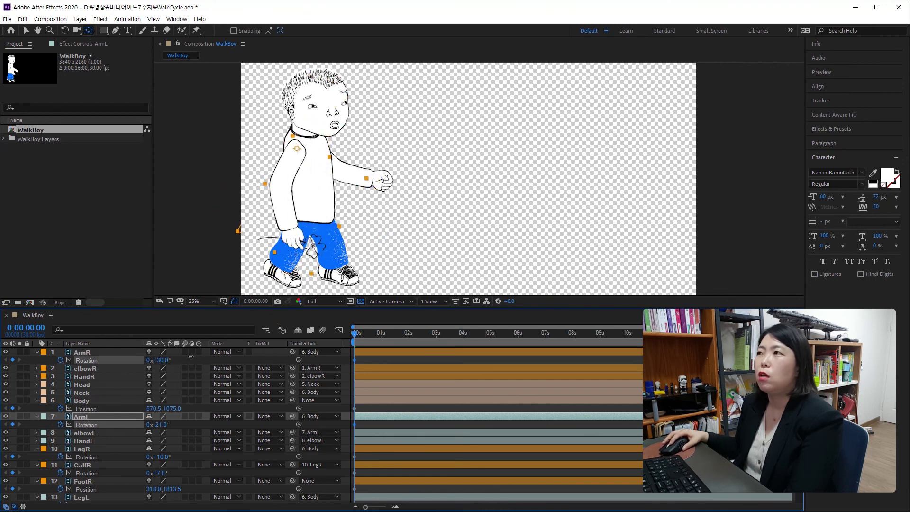
click(85, 352)
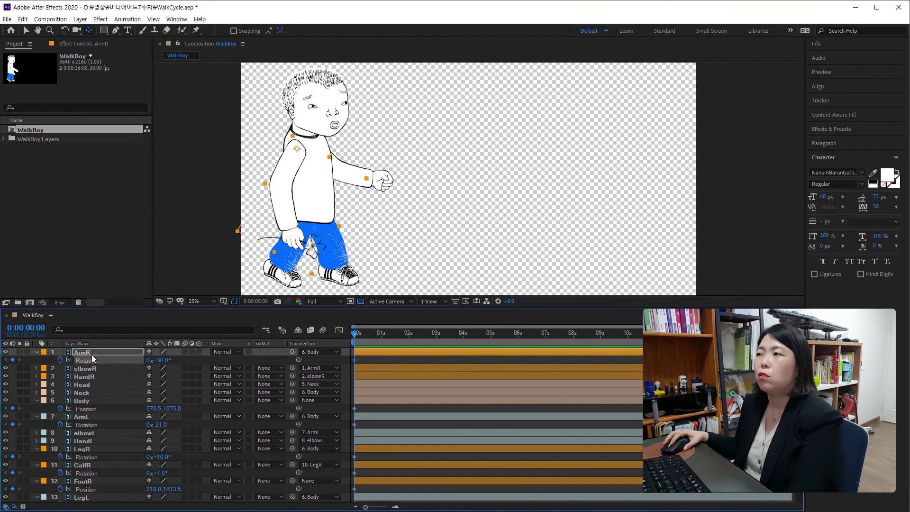
click(97, 369)
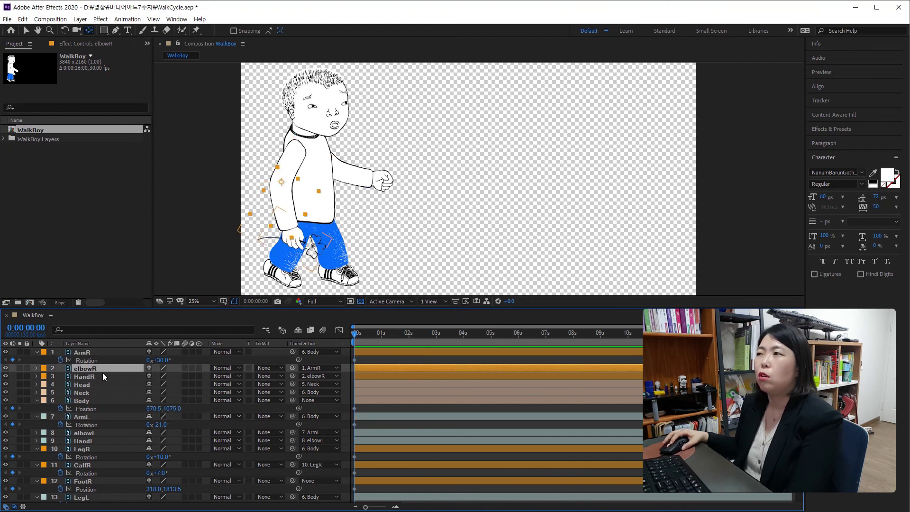
key(r)
mouse_move(155, 376)
mouse_down()
mouse_move(173, 375)
mouse_move(165, 360)
mouse_move(158, 368)
mouse_up()
click(109, 360)
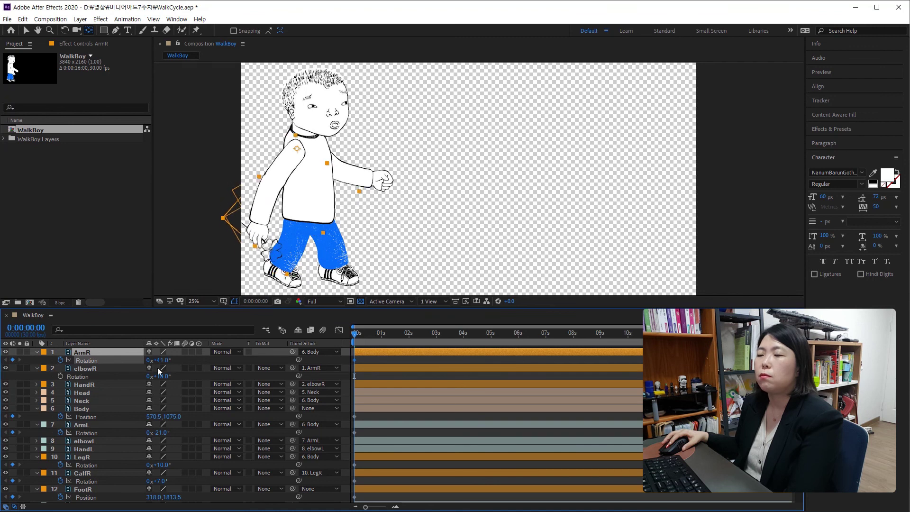
- Reveal HandR's Rotation and turn the hand that holds the flower
click(93, 385)
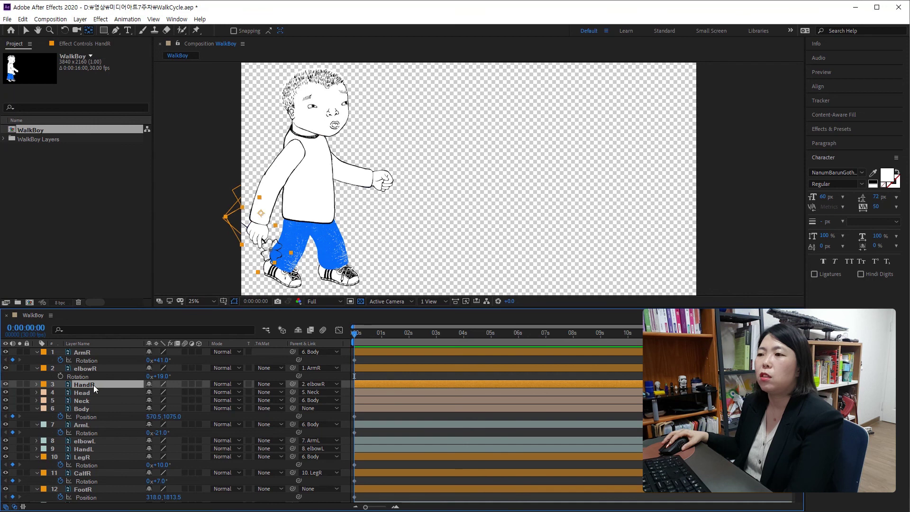
key(r)
drag(155, 393, 160, 391)
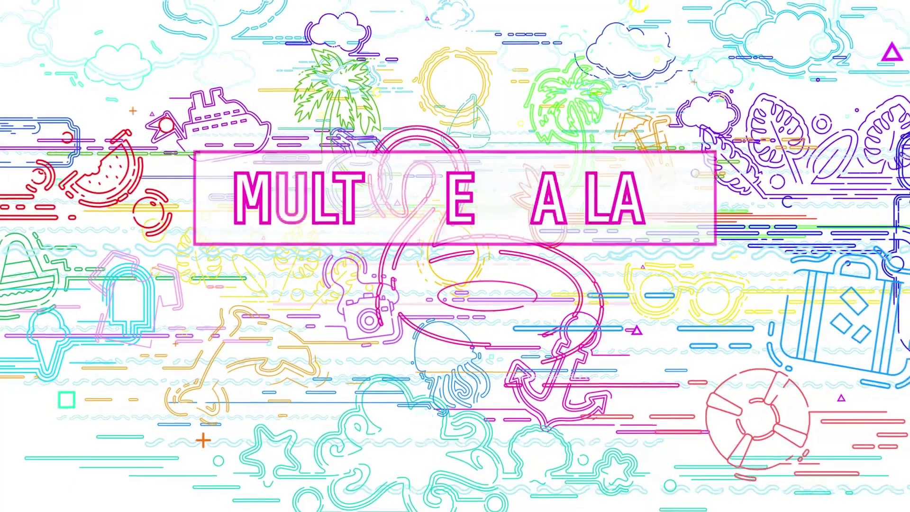